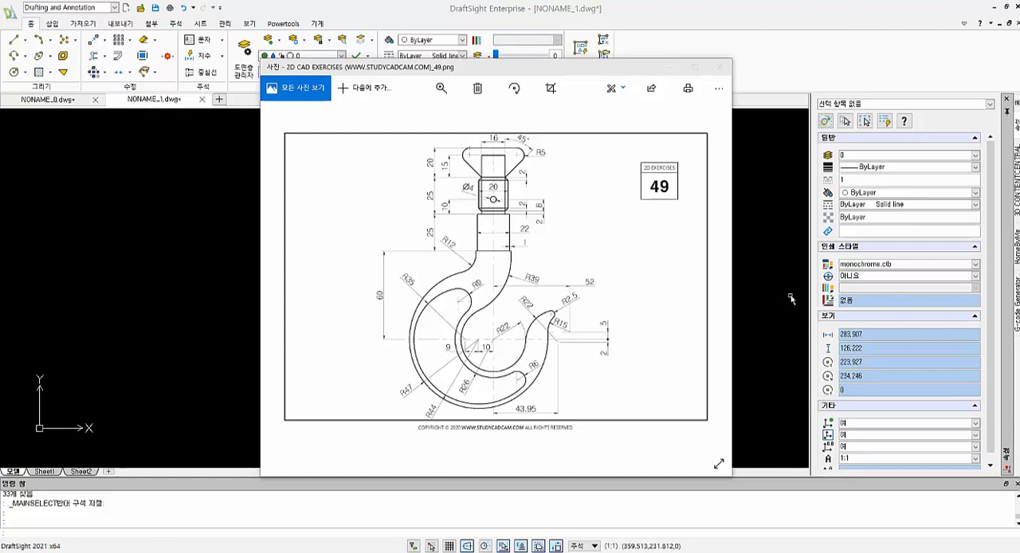
- Draw two concentric circles with radii 22 and 26 in the middle of the empty drawing
click(791, 299)
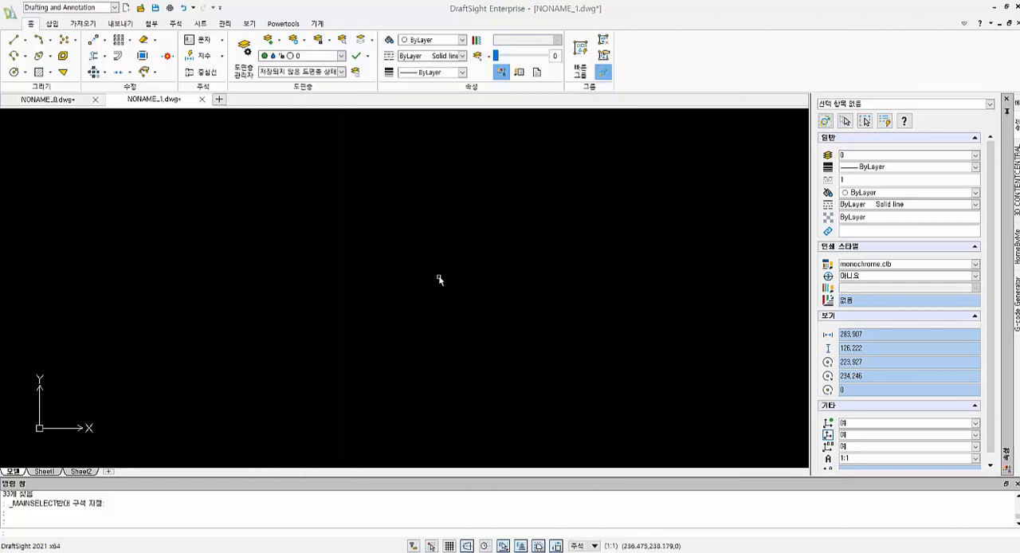
click(347, 14)
text(c)
key(Return)
click(442, 289)
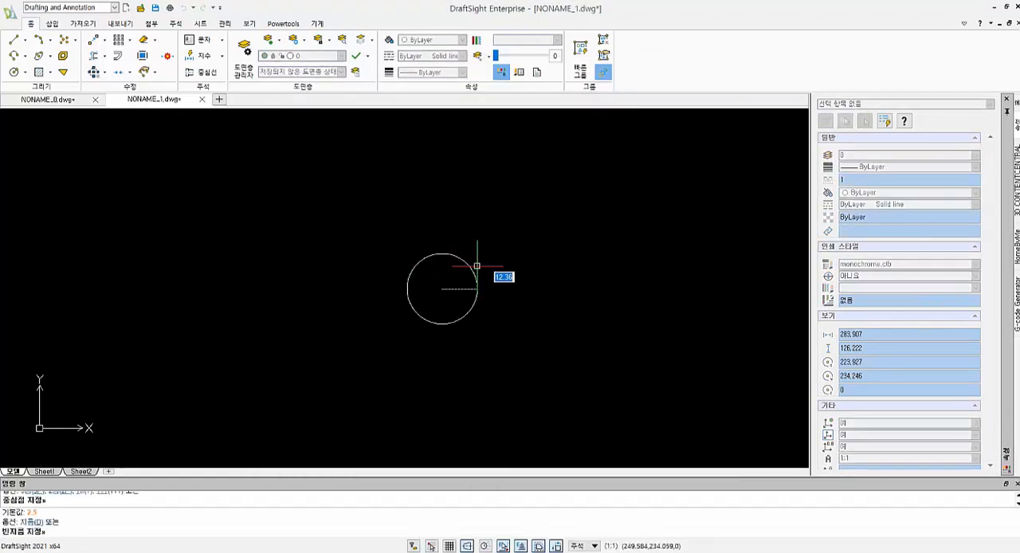
text(22)
key(Return)
key(Return)
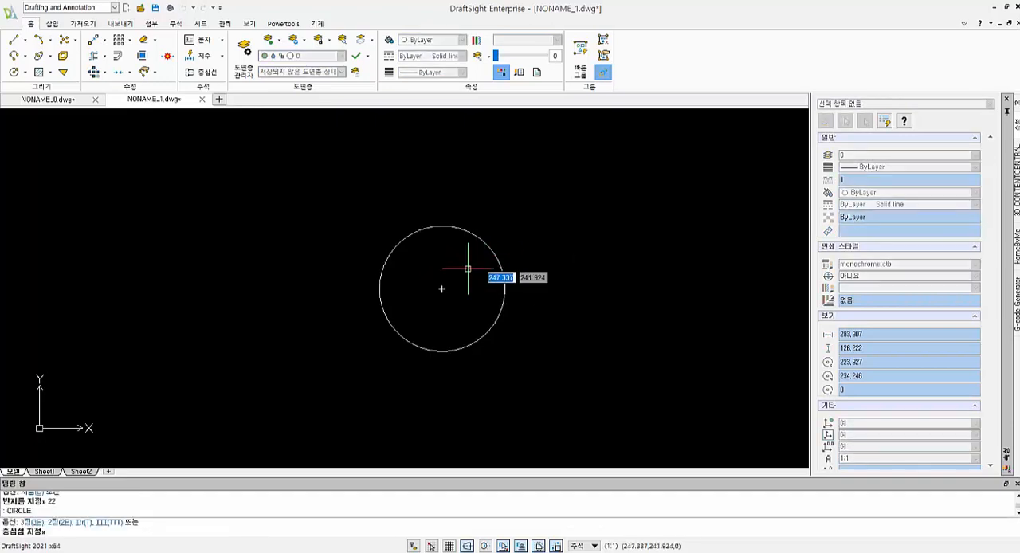
click(442, 289)
text(26)
key(Return)
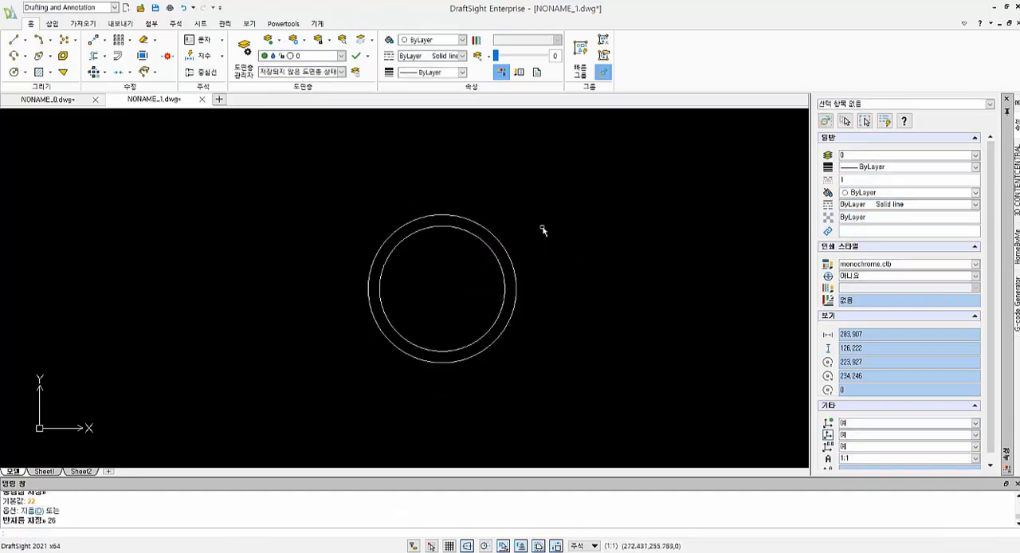
- Draw a horizontal construction line 10 long, running left from the common centre of the two circles
text(l)
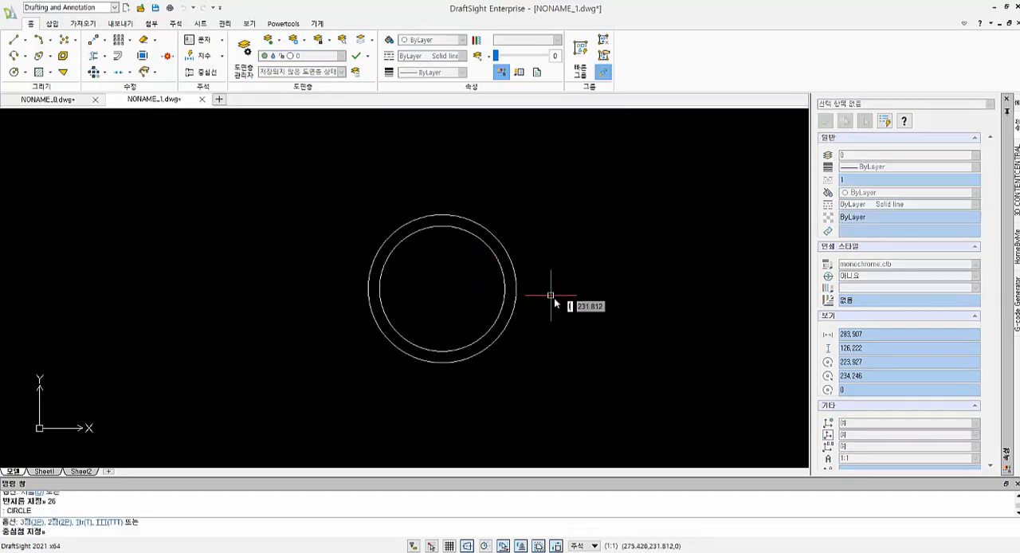
key(Return)
click(441, 288)
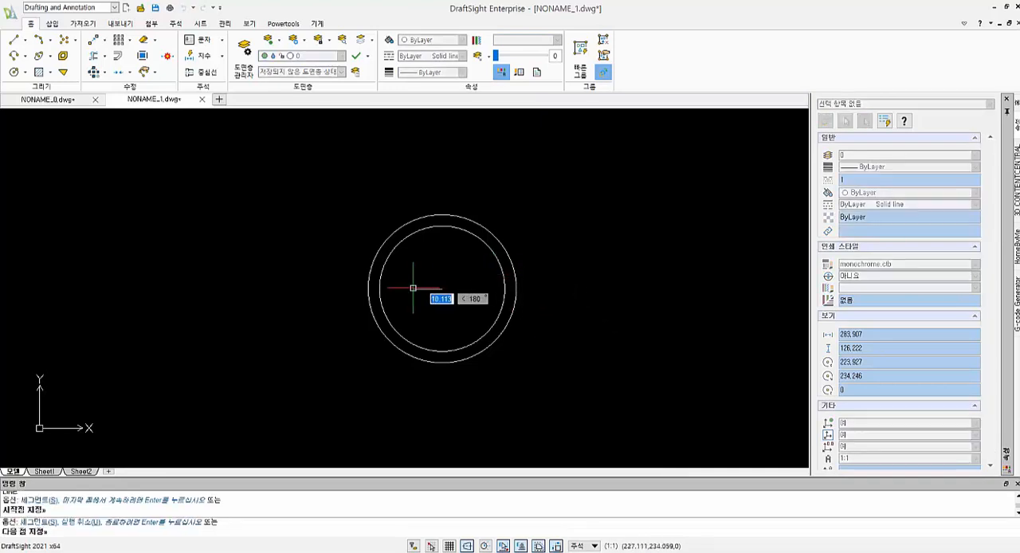
text(10)
key(Return)
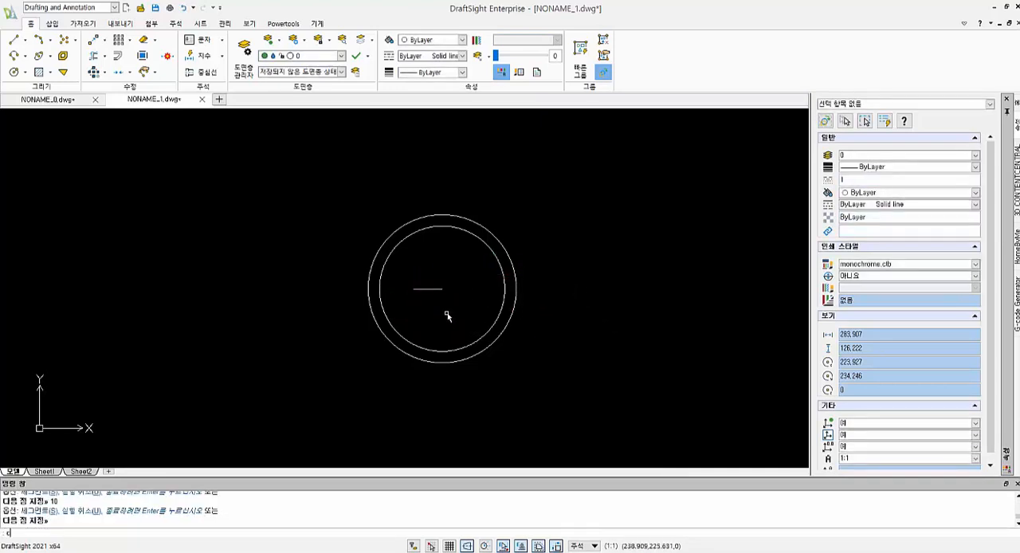
- Draw concentric circles with radii 44 and 47 at the construction line's left end, and delete that line
text(c)
key(Return)
click(441, 288)
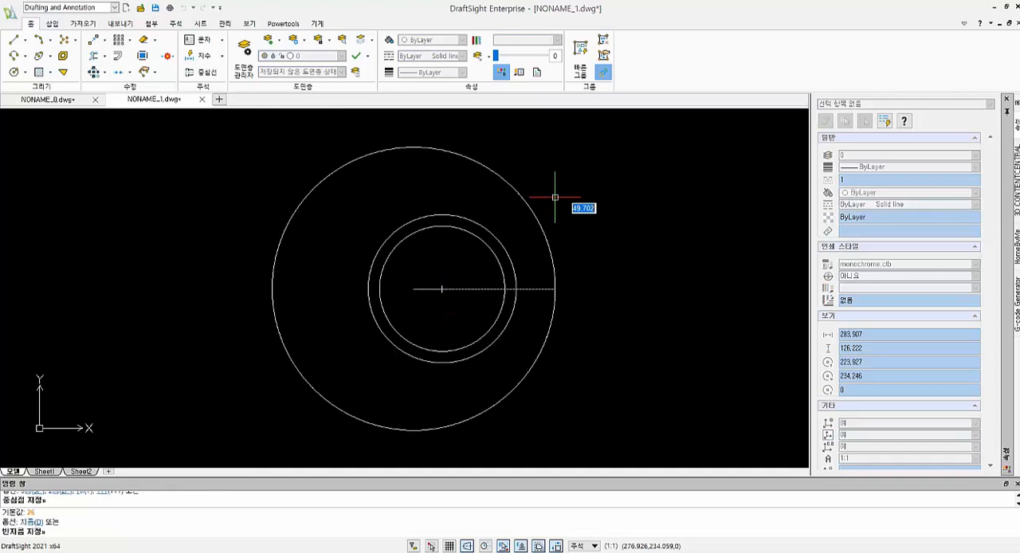
text(44)
key(Return)
key(Return)
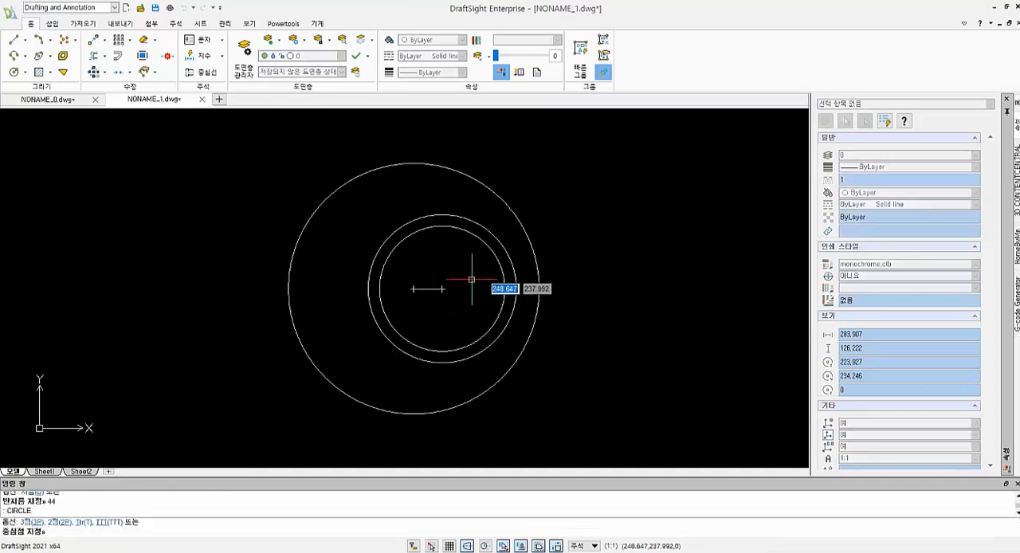
click(413, 288)
text(47)
key(Return)
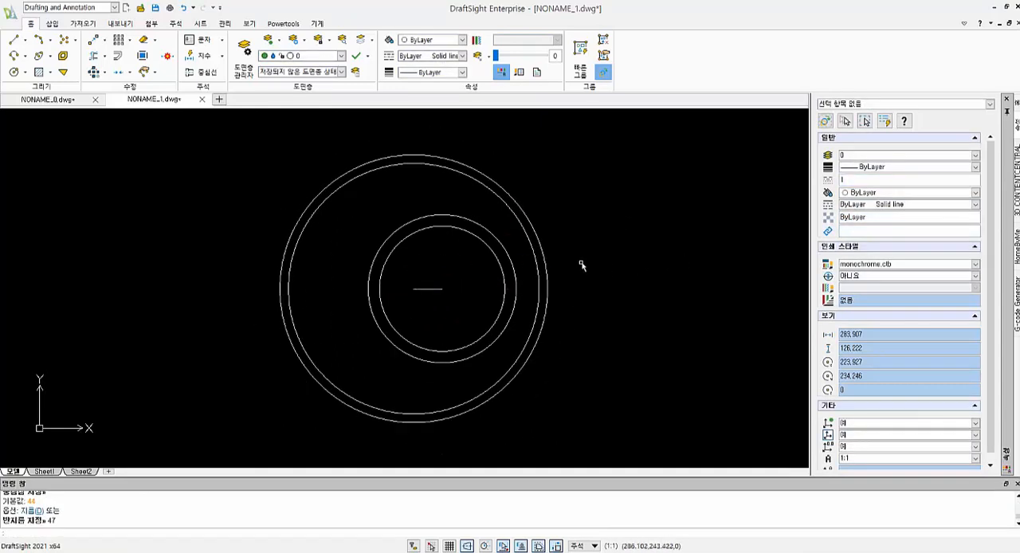
click(438, 288)
key(Delete)
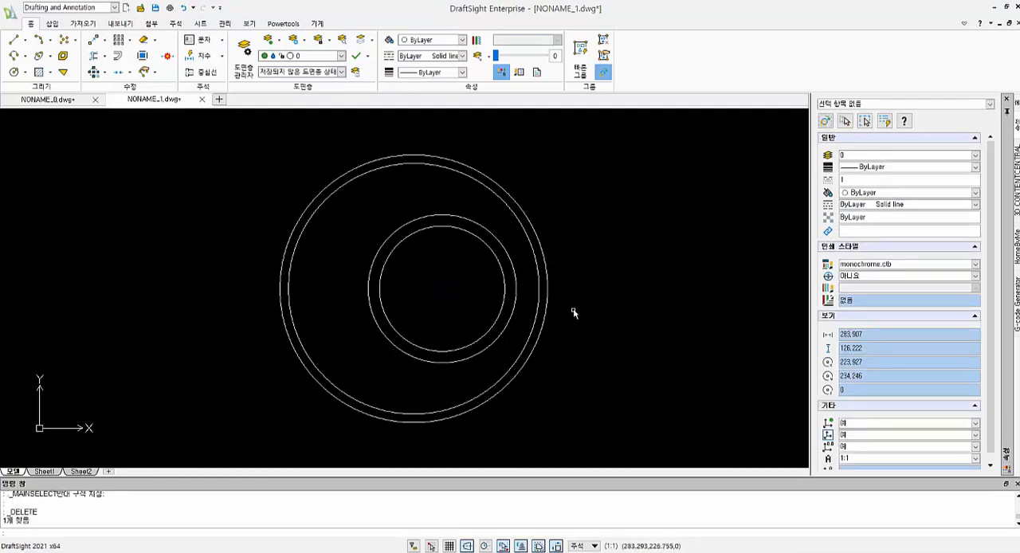
- Draw a vertical line upward past the large circles from the small circles' centre, and a horizontal line about 121 long leftward from the same centre
scroll(573, 314, down, 2)
text(l)
key(Return)
click(499, 322)
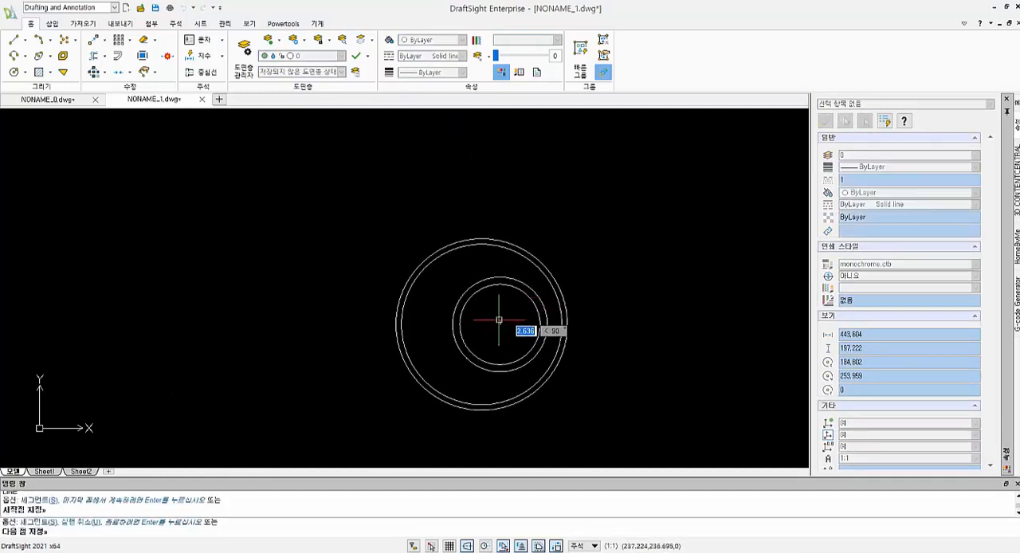
click(500, 133)
click(501, 324)
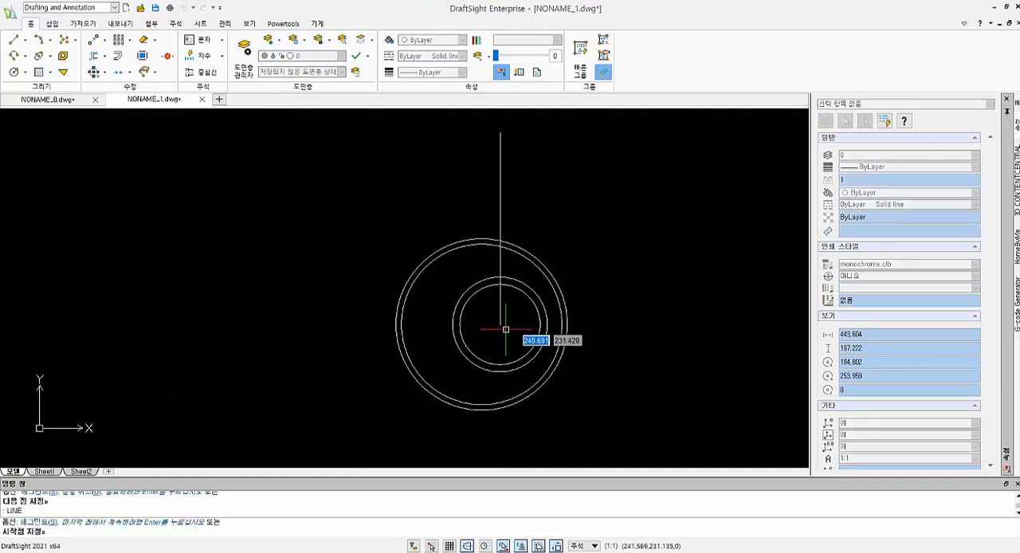
click(279, 330)
key(Return)
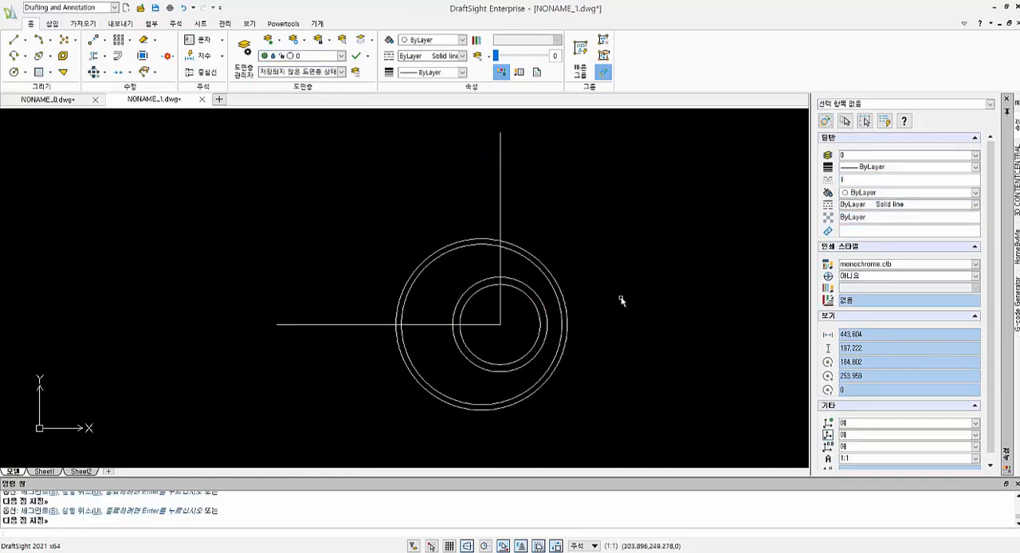
- Offset the horizontal centre line upward by 60
text(o)
key(Return)
text(60)
key(Return)
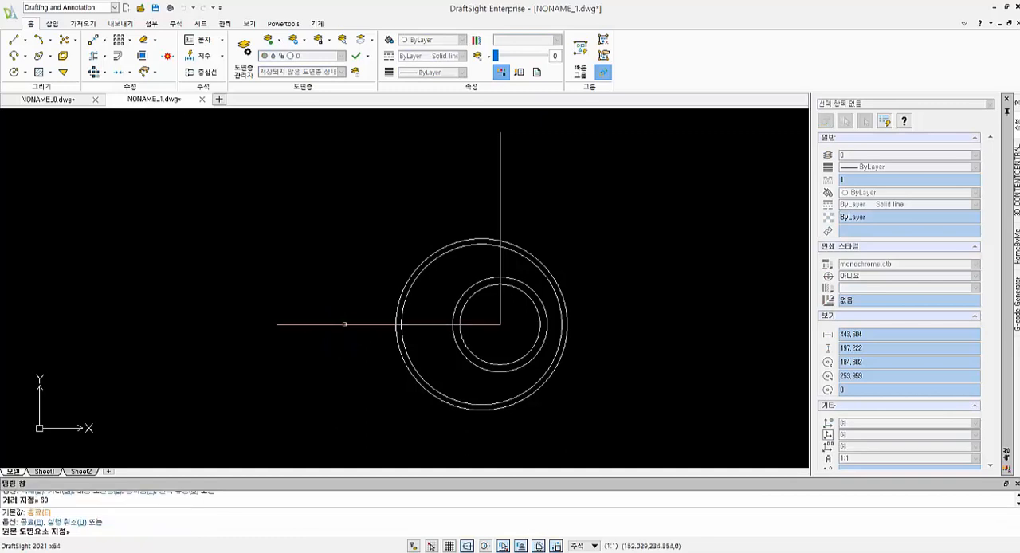
click(345, 324)
click(371, 248)
key(Escape)
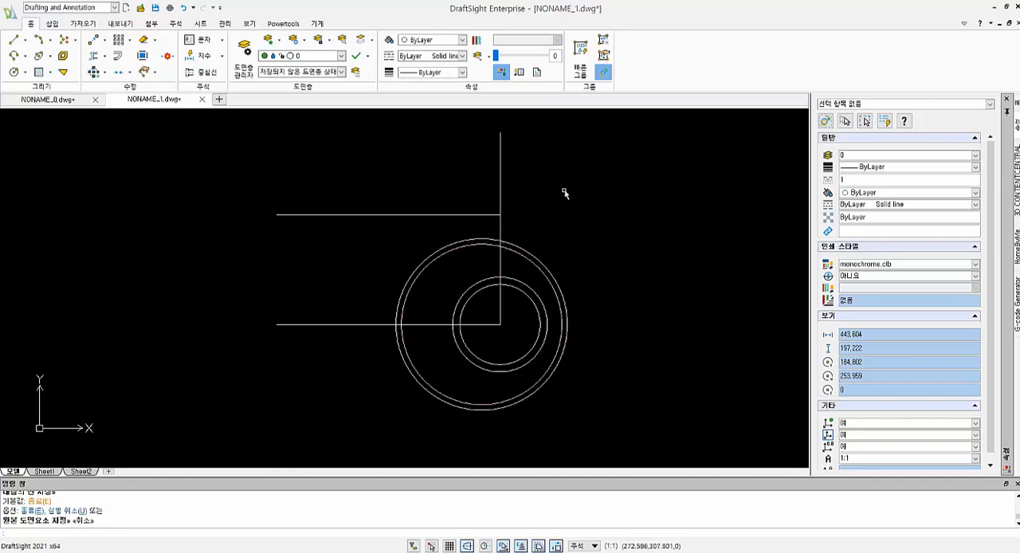
- Offset the vertical centre line by 12 to both its left and right sides
key(Return)
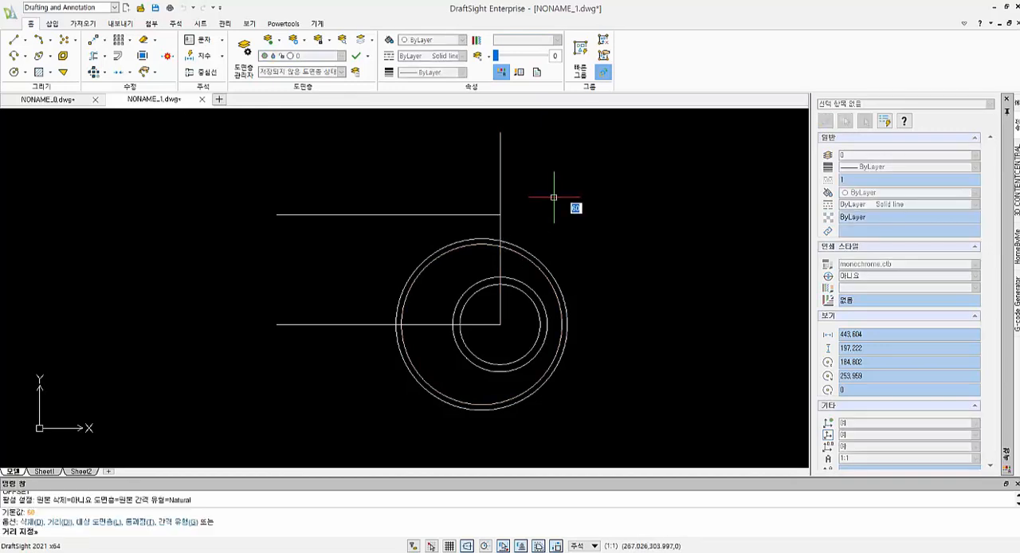
key(Return)
click(500, 169)
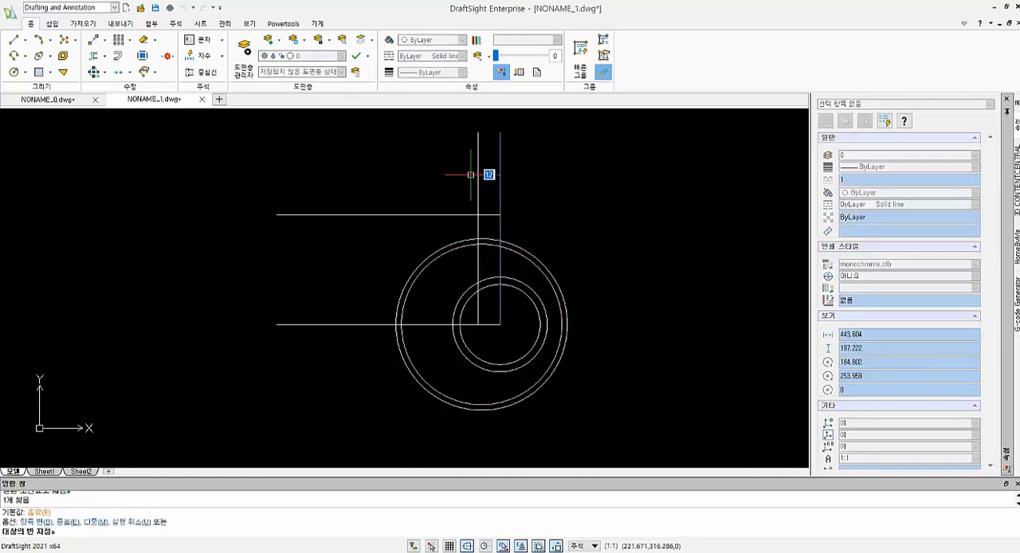
click(474, 170)
click(500, 171)
click(558, 183)
key(Escape)
key(Escape)
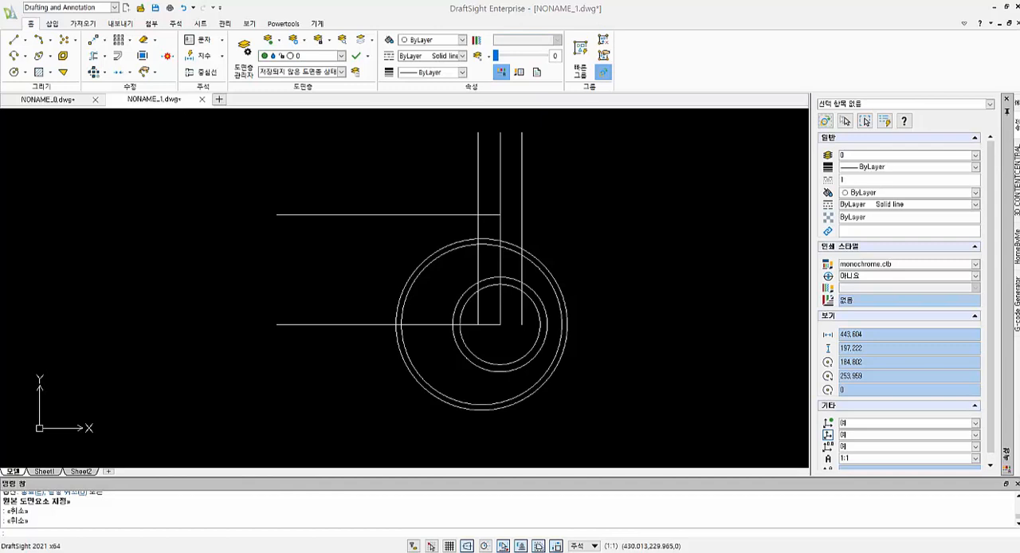
- Extend the upper horizontal line rightward to the right-hand offset vertical line
scroll(461, 248, up, 1)
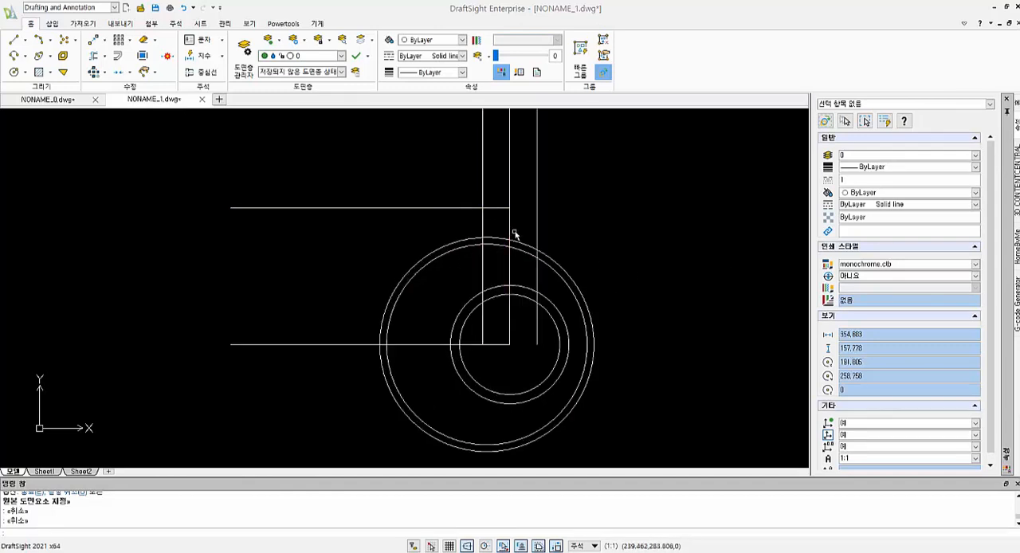
click(502, 209)
key(Escape)
text(ex)
key(space)
key(space)
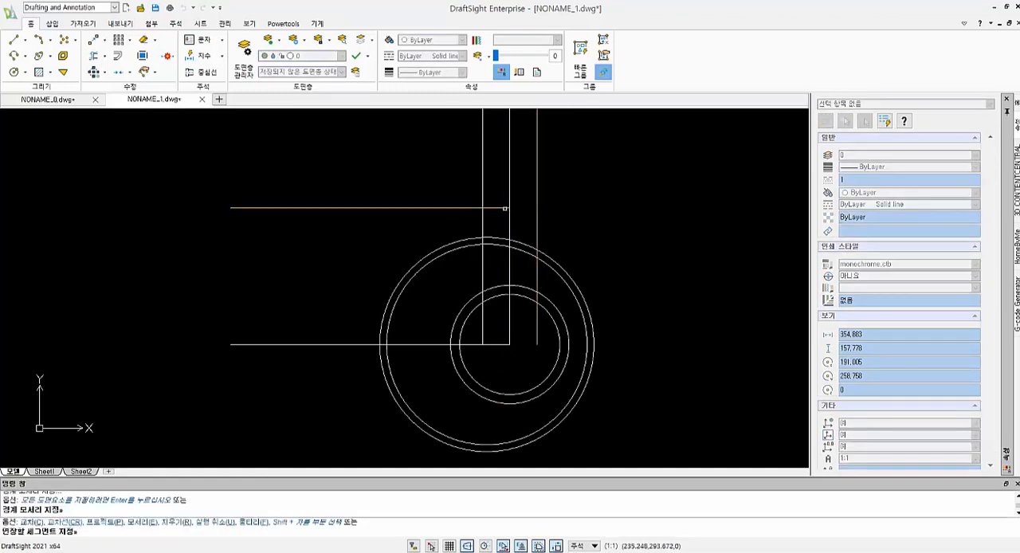
click(506, 208)
key(Escape)
key(Escape)
- Trim the part of the upper horizontal line that lies left of the left-hand vertical line
text(tr)
key(space)
key(space)
click(456, 209)
key(Escape)
key(Escape)
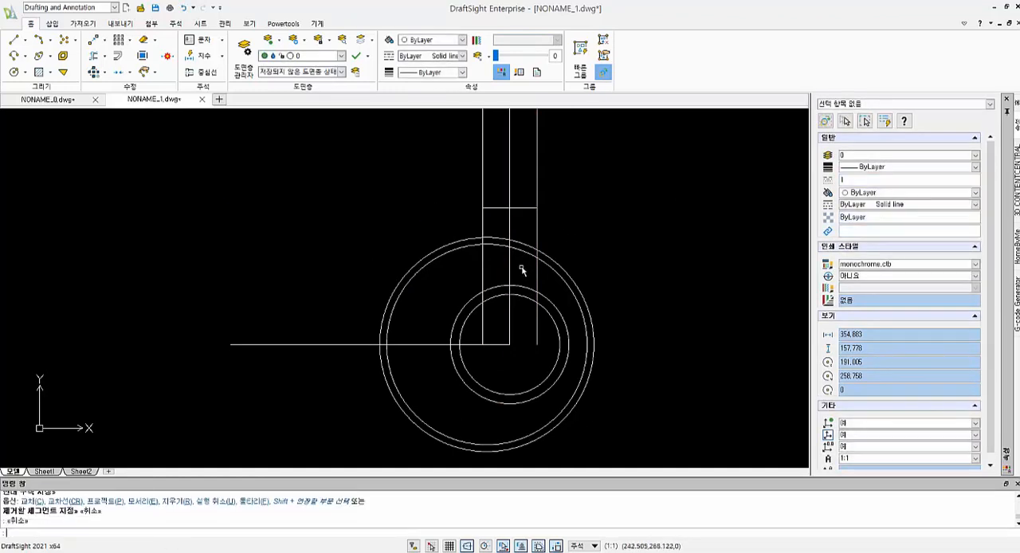
- Draw a circle of radius 12 tangent to the left vertical line and the outside of the largest circle
text(c)
key(space)
text(t)
key(space)
scroll(508, 235, up, 4)
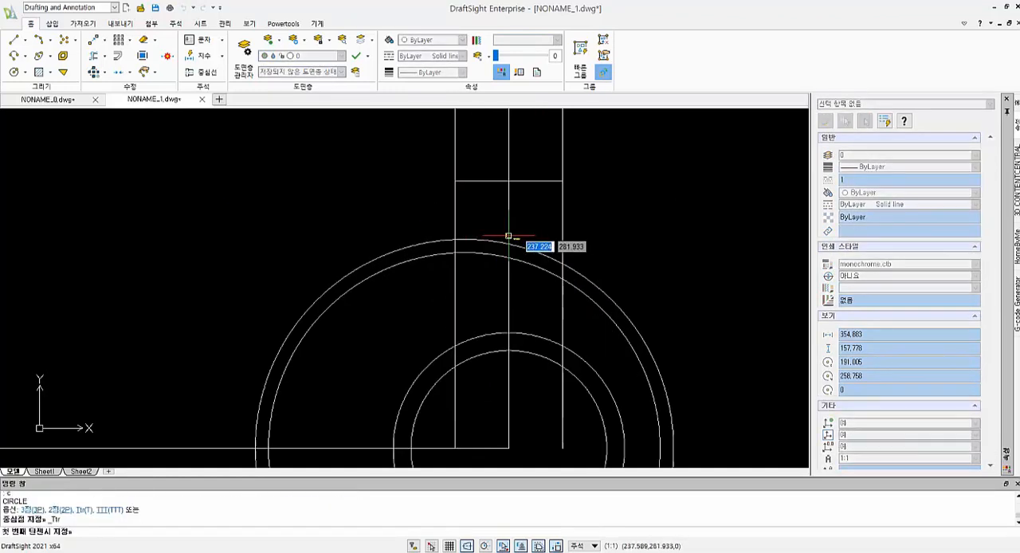
click(444, 197)
click(385, 252)
text(12)
key(Return)
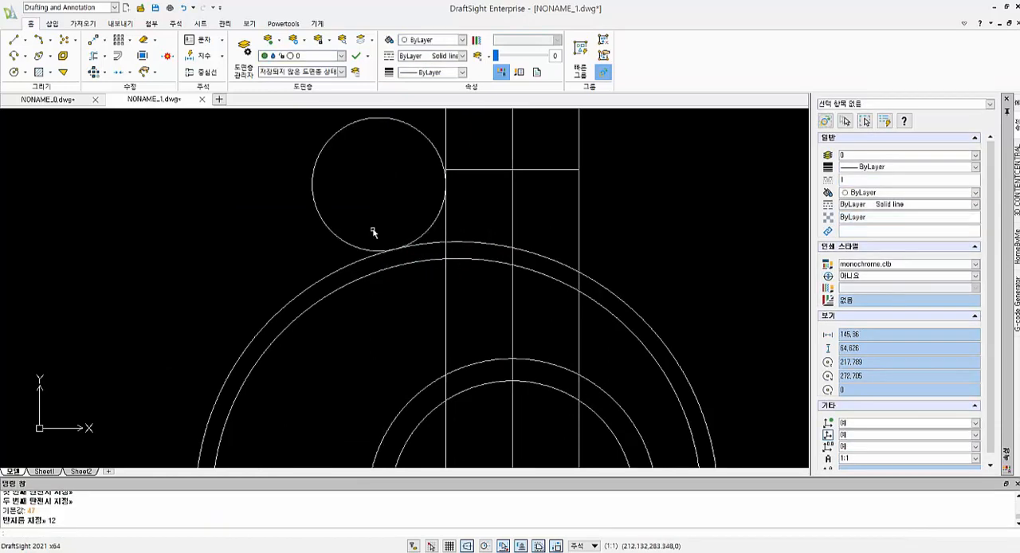
- Trim the radius 12 circle to the short arc joining the left vertical line and the largest circle
key(Escape)
key(Escape)
text(tr)
key(space)
key(space)
click(323, 149)
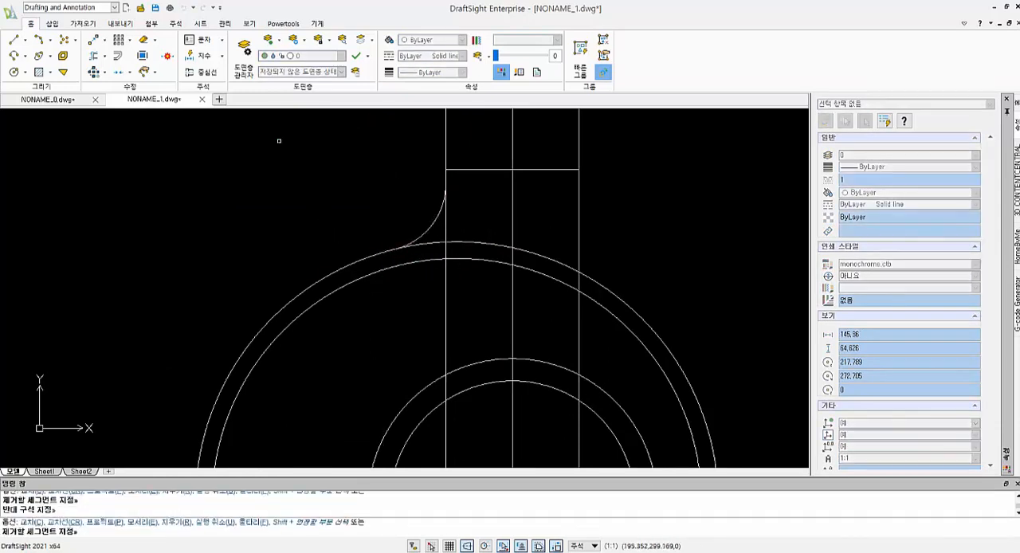
key(Escape)
key(Escape)
scroll(488, 242, up, 2)
scroll(488, 241, down, 3)
scroll(600, 255, down, 2)
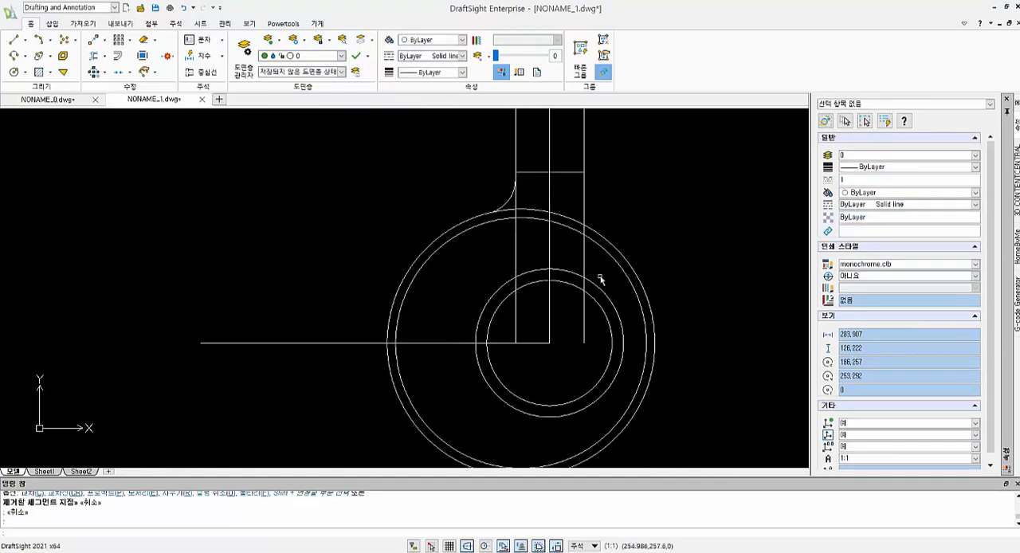
text(c)
key(space)
key(Escape)
key(Escape)
- Draw a circle of radius 39 tangent to the radius 22 circle and the right vertical line
text(c)
key(space)
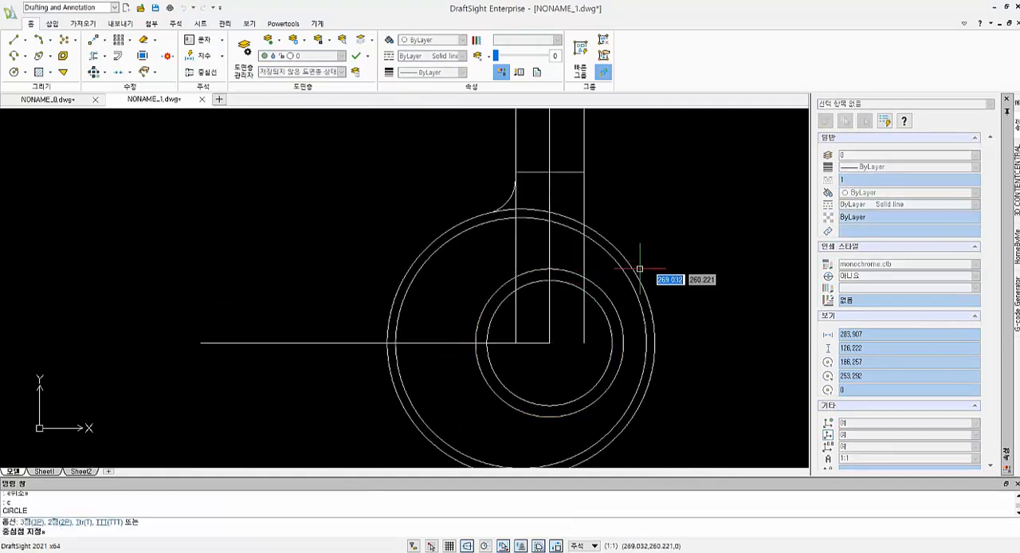
text(t)
key(space)
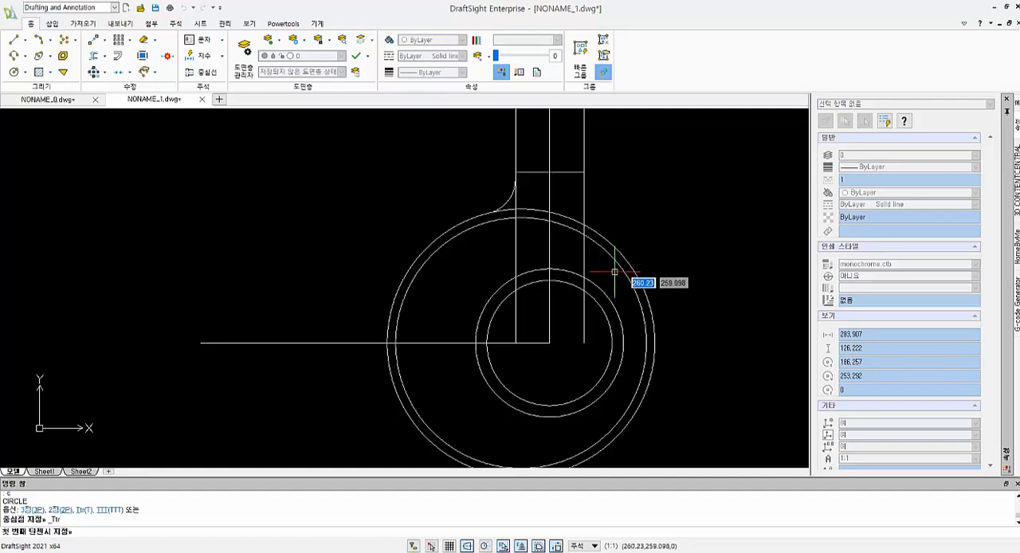
click(533, 280)
click(584, 199)
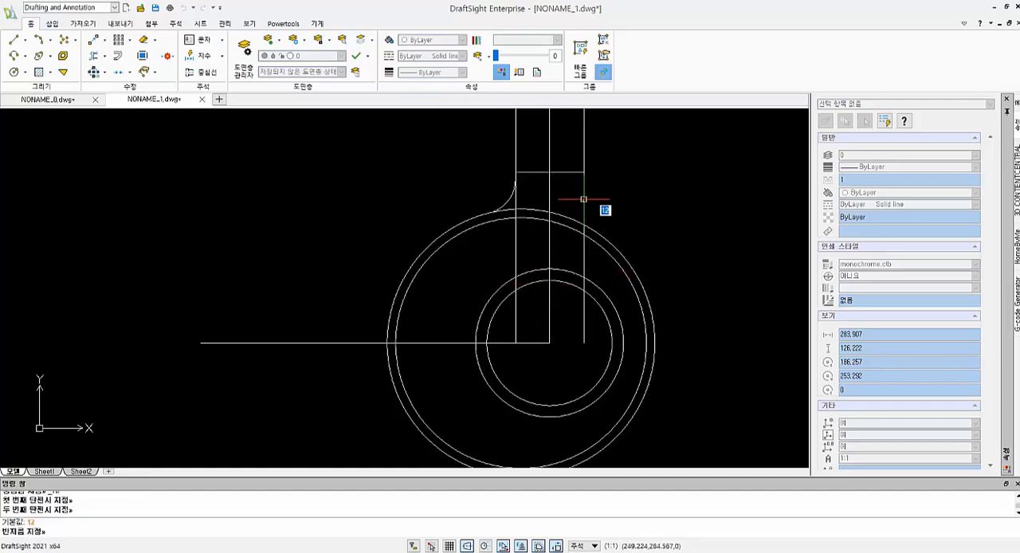
text(39)
key(space)
key(Escape)
key(Escape)
key(Escape)
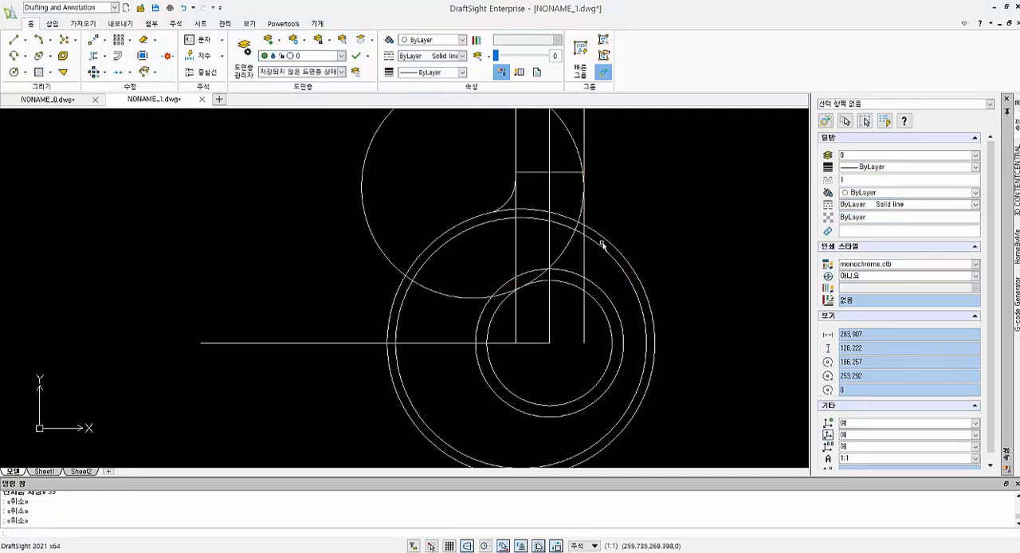
- Trim the radius 39 circle to the arc between the right vertical line and the radius 22 circle
text(tr)
key(space)
click(584, 221)
click(546, 282)
key(space)
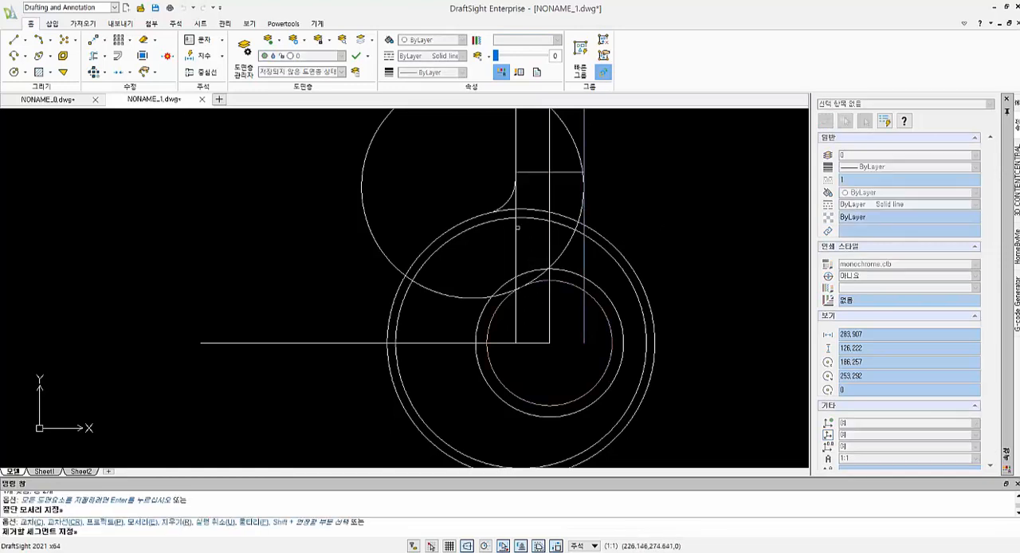
click(504, 254)
click(467, 301)
key(Escape)
key(Escape)
- Trim off the right vertical line below its tangent point with the radius 39 arc
text(tr)
key(space)
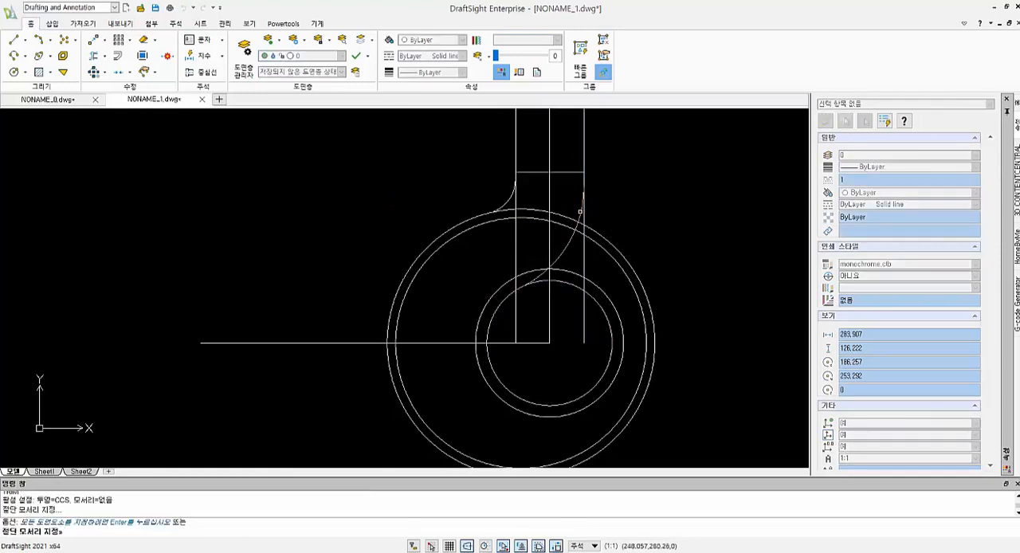
key(space)
click(583, 212)
key(Escape)
key(Escape)
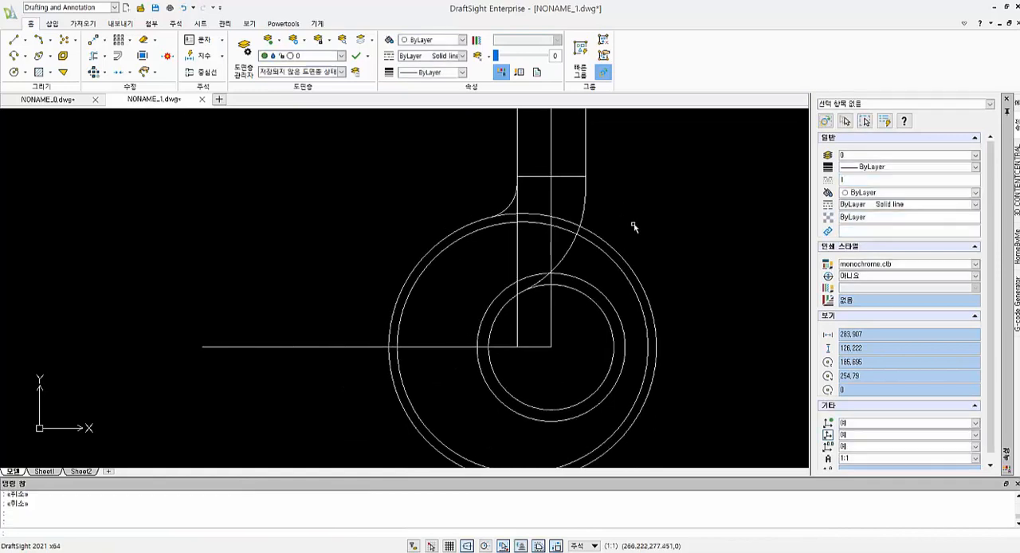
middle_drag(583, 223, 603, 301)
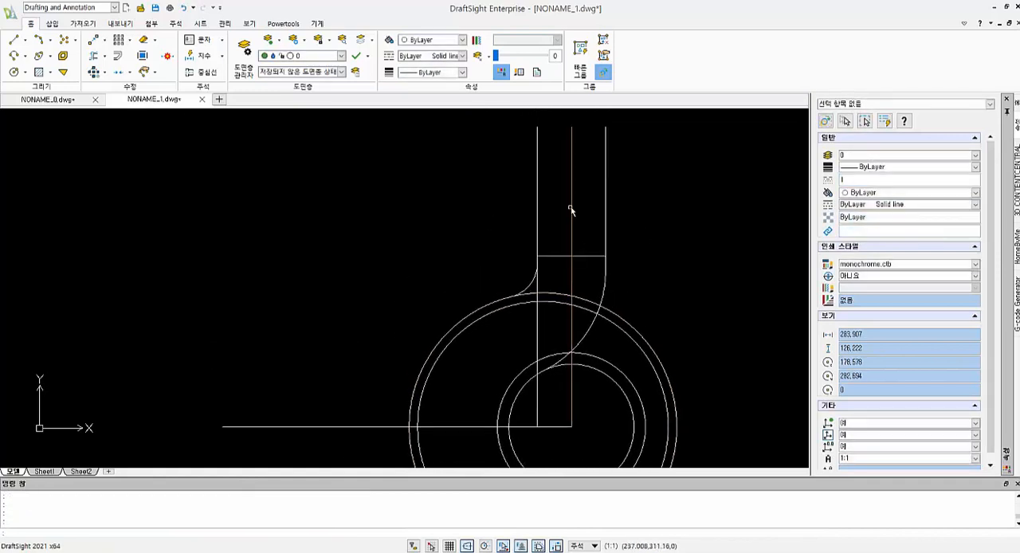
middle_drag(573, 190, 577, 229)
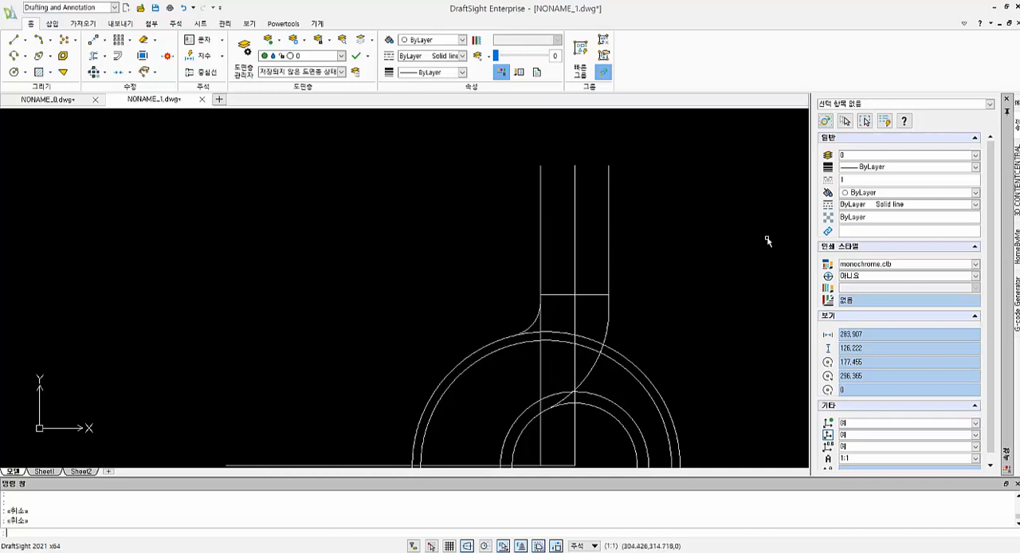
- Offset the horizontal line across the shank upward by 25
text(o)
key(space)
text(25)
key(space)
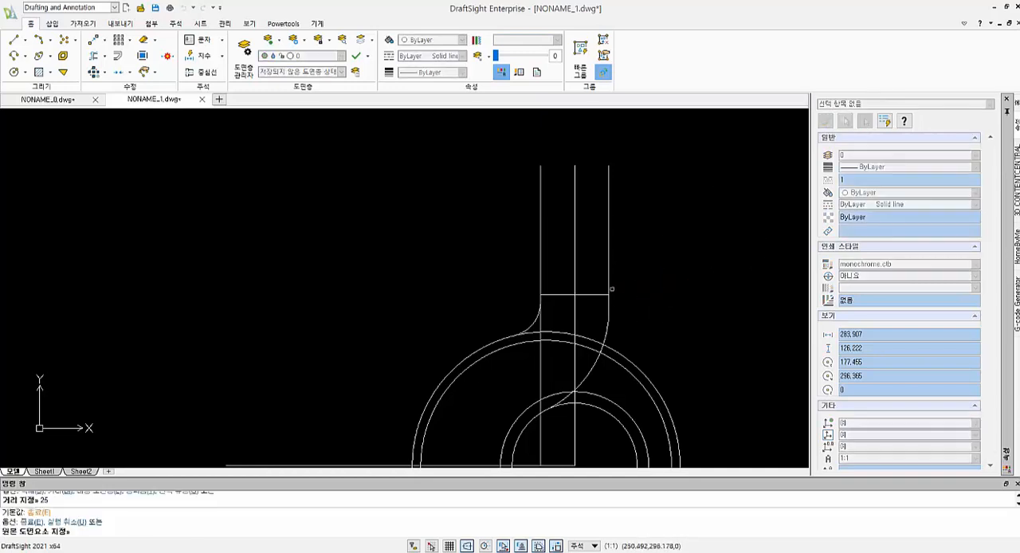
click(601, 295)
click(668, 246)
key(Escape)
key(Escape)
- Trim the two outer vertical shank lines above the new upper horizontal line
text(tr)
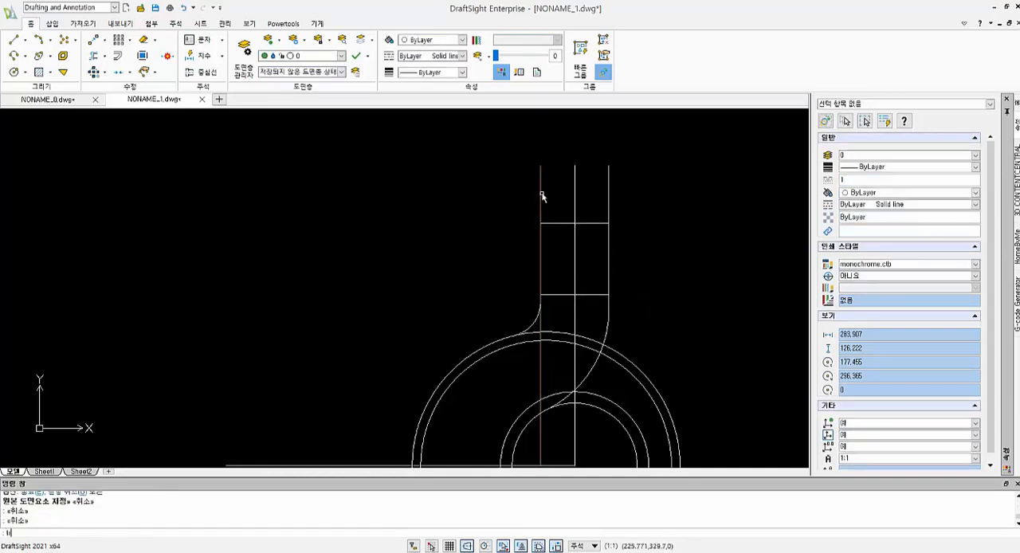
key(space)
key(space)
click(546, 192)
click(532, 187)
click(615, 182)
click(605, 176)
key(Escape)
- Offset the vertical centre line by 11 to both sides
text(o)
key(space)
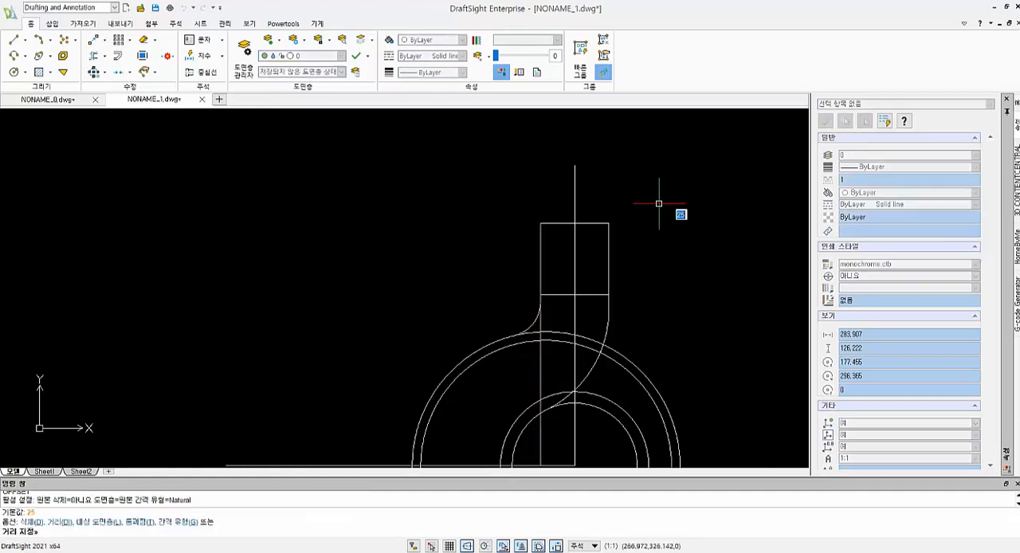
text(11)
key(space)
click(576, 193)
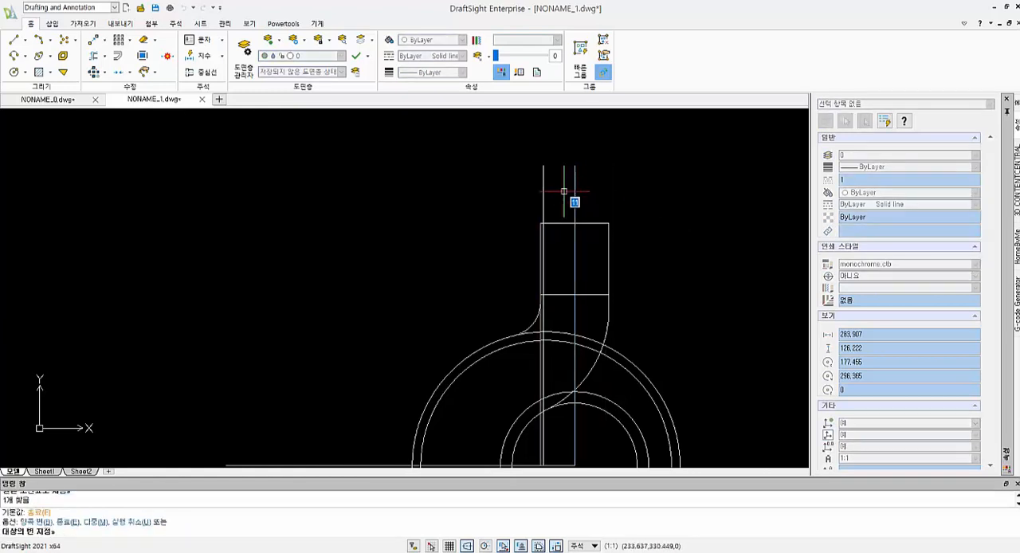
click(563, 191)
click(575, 192)
click(610, 201)
key(Escape)
key(Escape)
text(tr)
key(space)
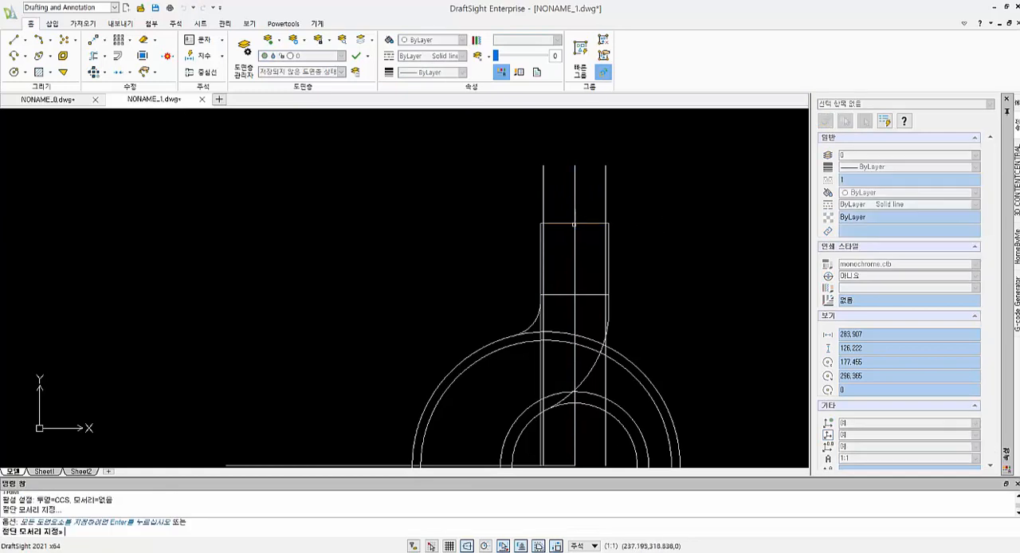
key(space)
click(561, 246)
click(548, 238)
key(Escape)
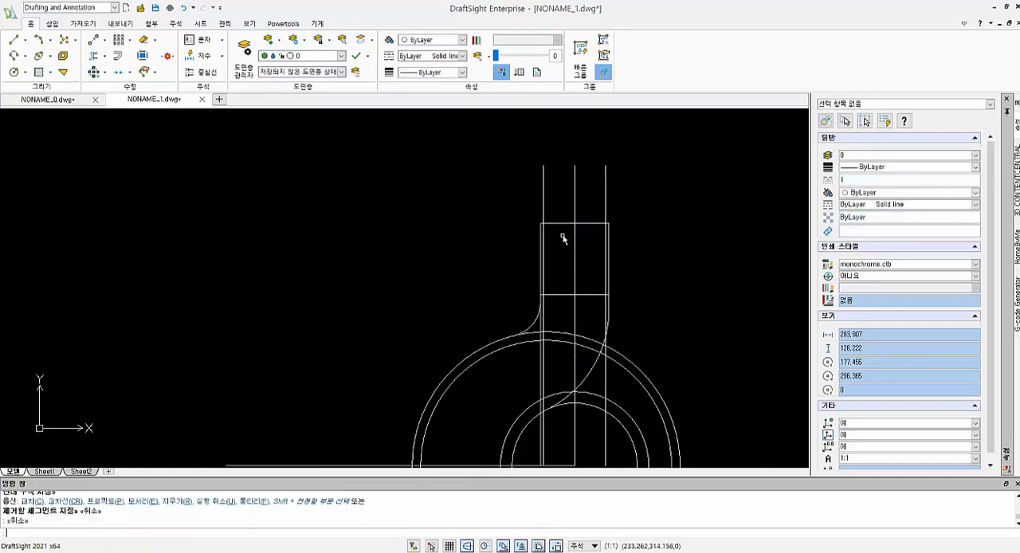
- Trim the two offset inner vertical lines below the upper horizontal line
scroll(563, 234, up, 3)
text(tr)
key(space)
key(space)
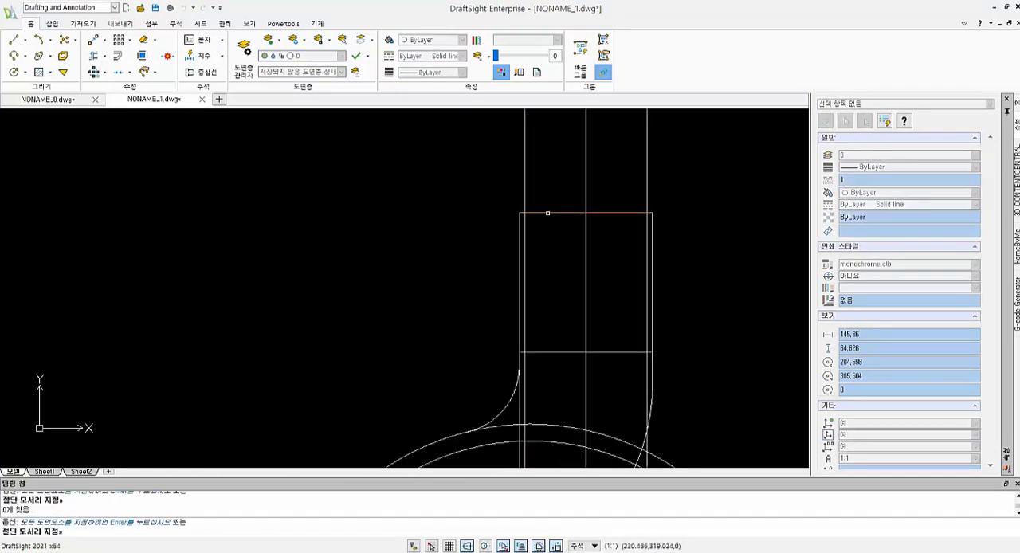
click(645, 229)
scroll(655, 252, down, 3)
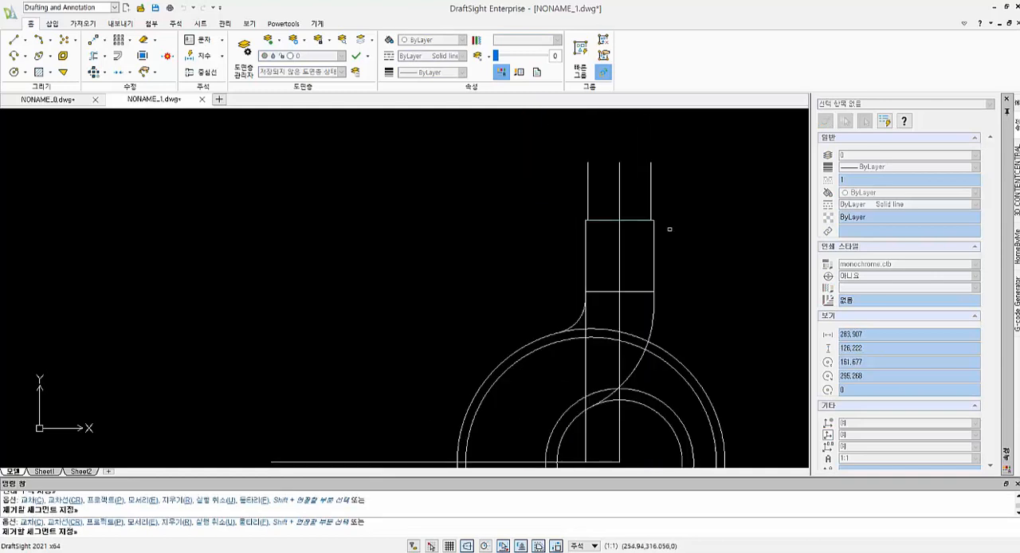
key(Escape)
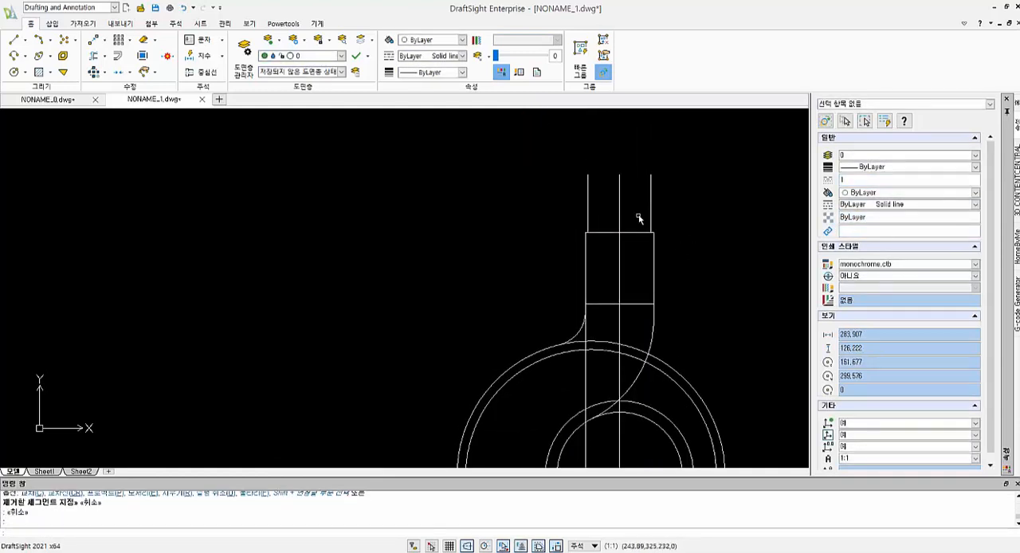
- Extend both inner vertical lines down to the lower horizontal line
middle_drag(637, 217, 635, 218)
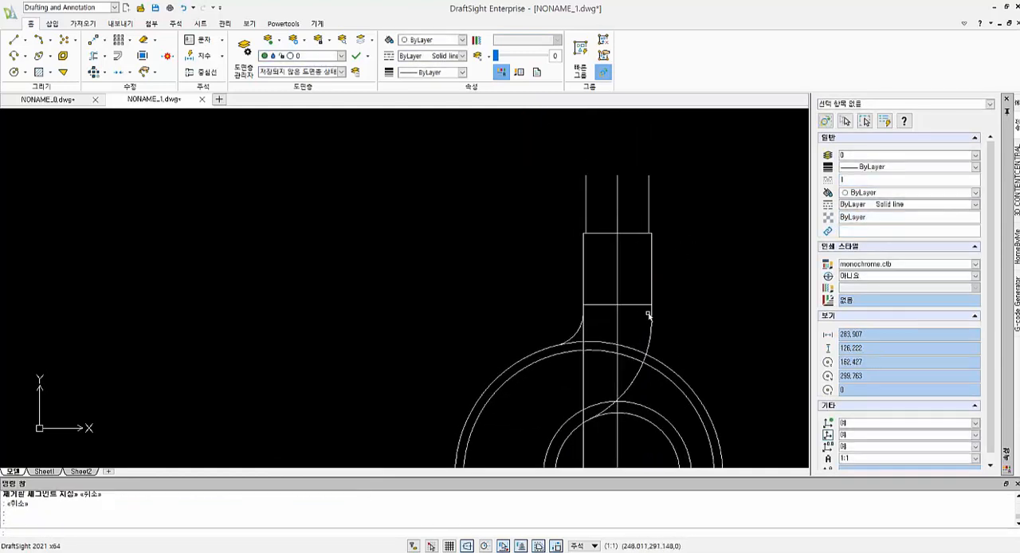
scroll(637, 312, down, 1)
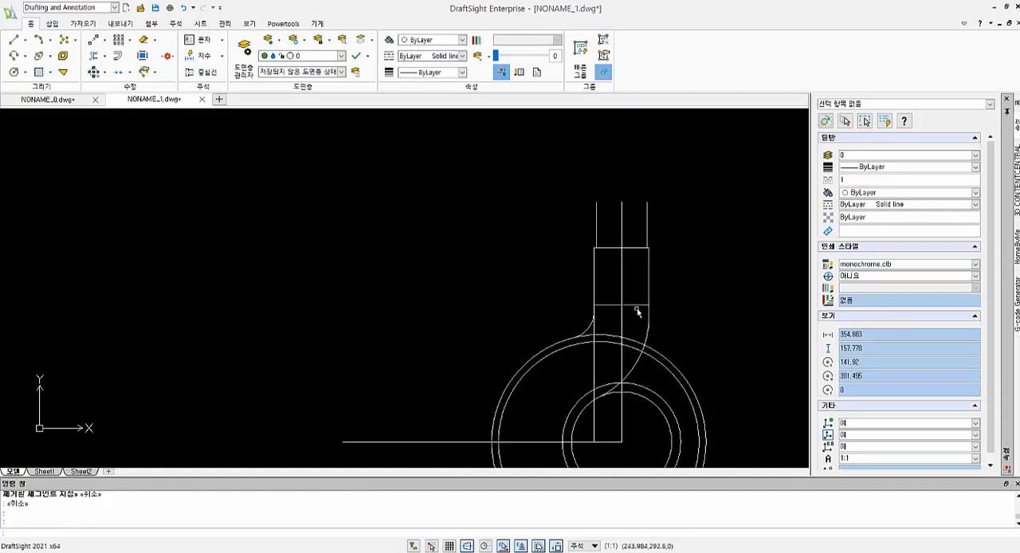
scroll(613, 315, up, 2)
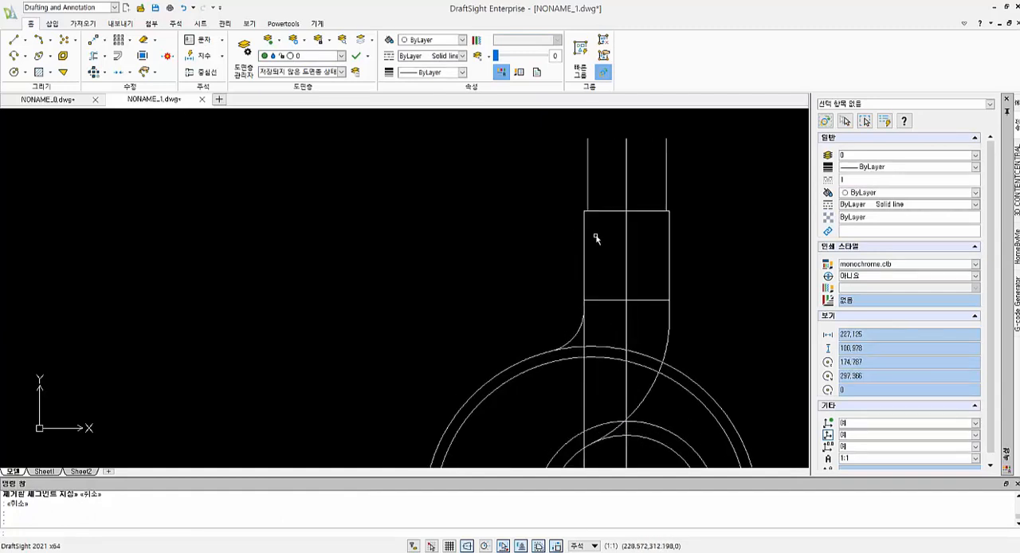
text(ex)
key(space)
key(space)
click(588, 197)
click(668, 194)
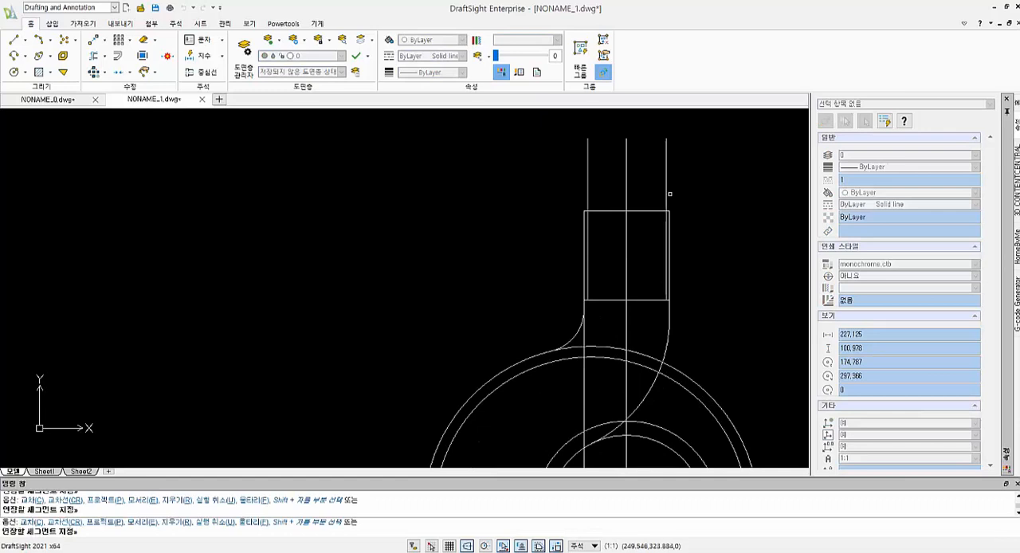
key(Escape)
key(Escape)
- Trim the outer vertical lines above the lower horizontal line and the upper horizontal line's ends outside the inner verticals
scroll(519, 276, up, 1)
text(tr)
key(space)
key(space)
scroll(595, 195, up, 6)
click(625, 209)
click(608, 189)
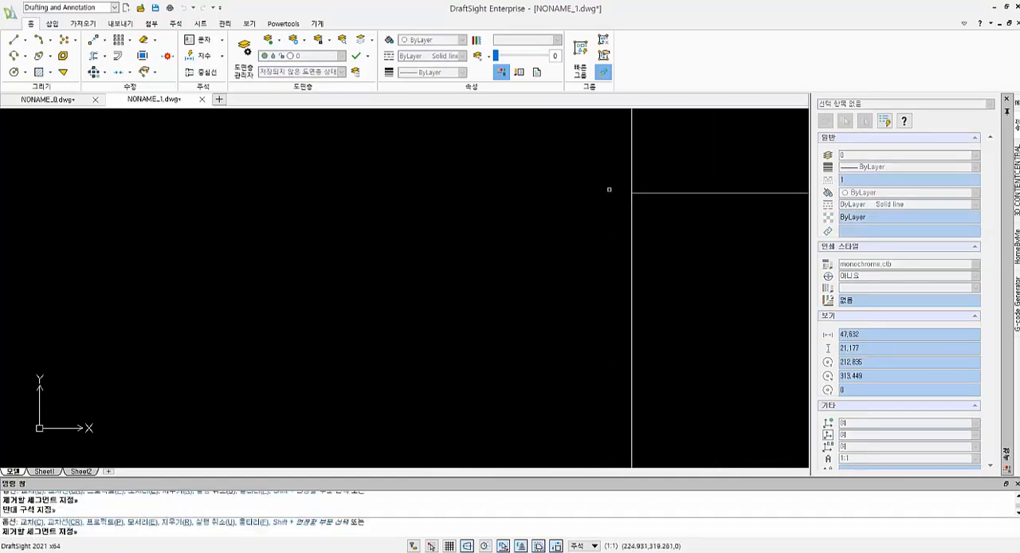
scroll(640, 202, down, 7)
scroll(726, 206, up, 3)
scroll(728, 205, up, 1)
click(728, 203)
click(713, 187)
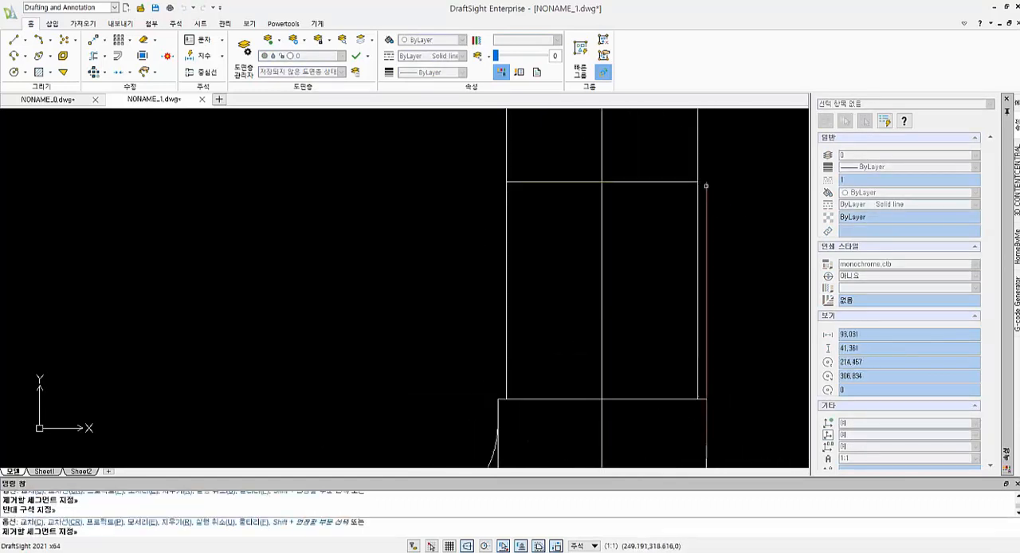
click(706, 188)
key(Escape)
- Try to trim the left vertical line below the lower horizontal line
scroll(651, 357, down, 3)
scroll(642, 362, down, 2)
middle_drag(627, 382, 620, 333)
text(tr)
key(space)
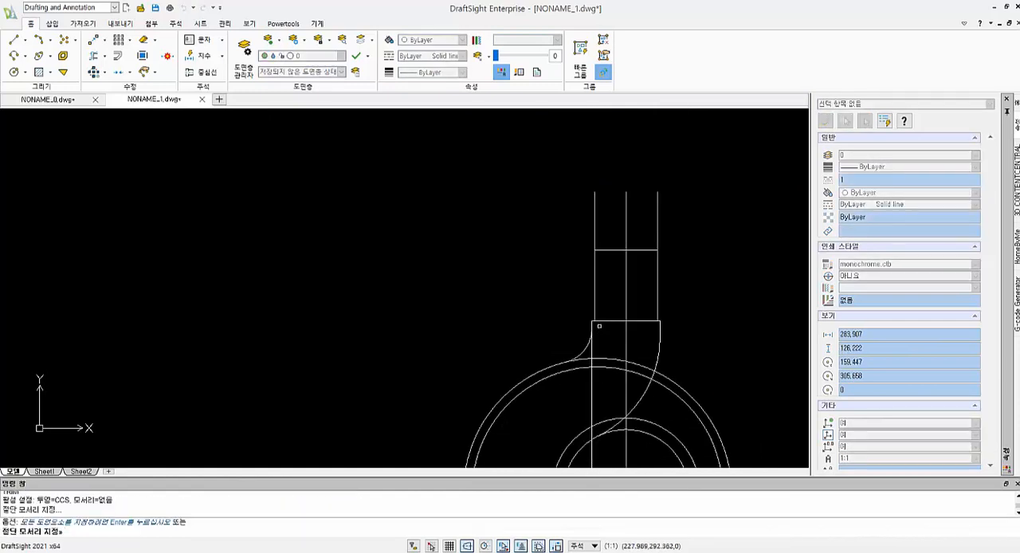
click(599, 322)
key(space)
click(590, 347)
scroll(599, 344, up, 7)
key(Escape)
key(Escape)
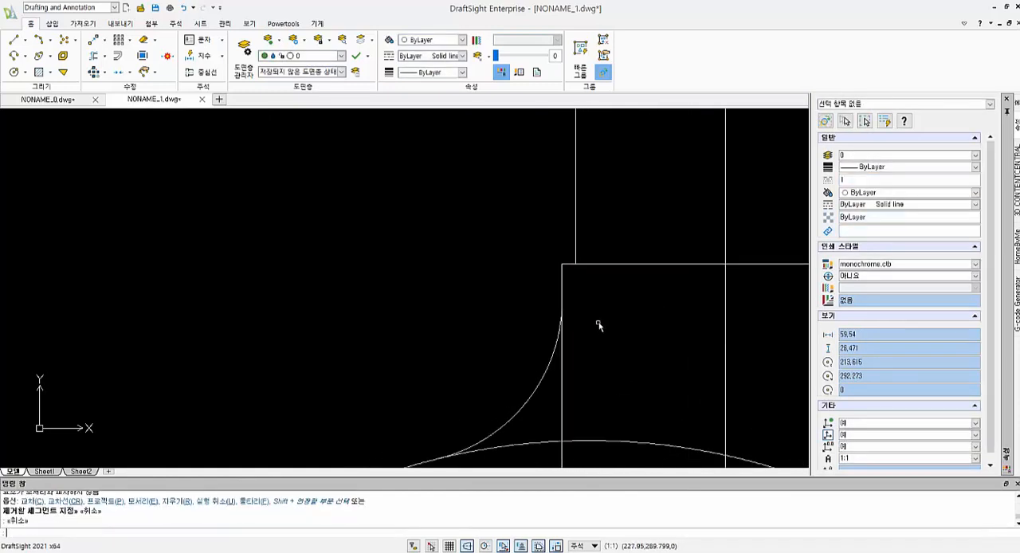
text(tr)
key(space)
key(space)
key(Escape)
key(Escape)
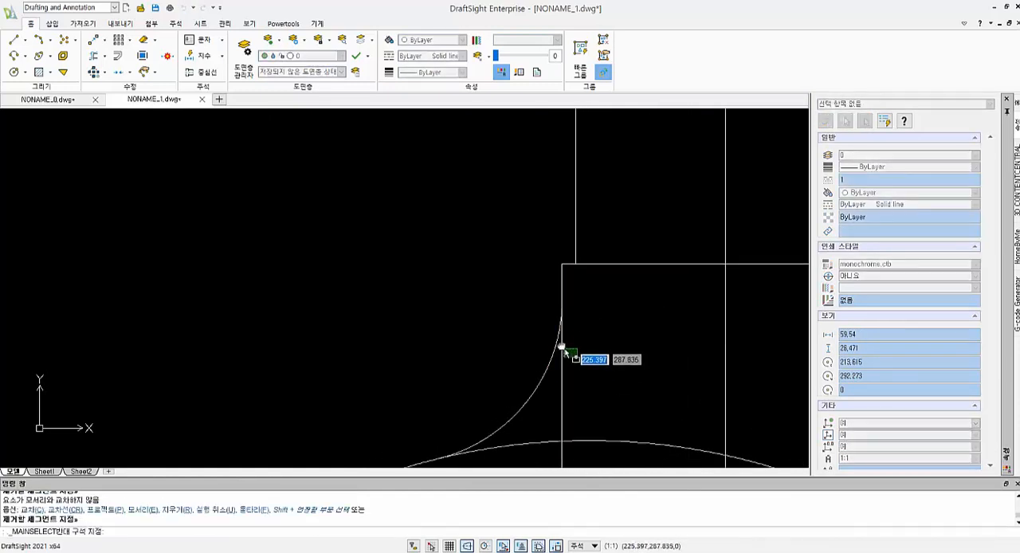
- Trim the left vertical line below its tangent point with the radius 12 arc
middle_drag(563, 348, 569, 274)
text(tr)
key(space)
key(space)
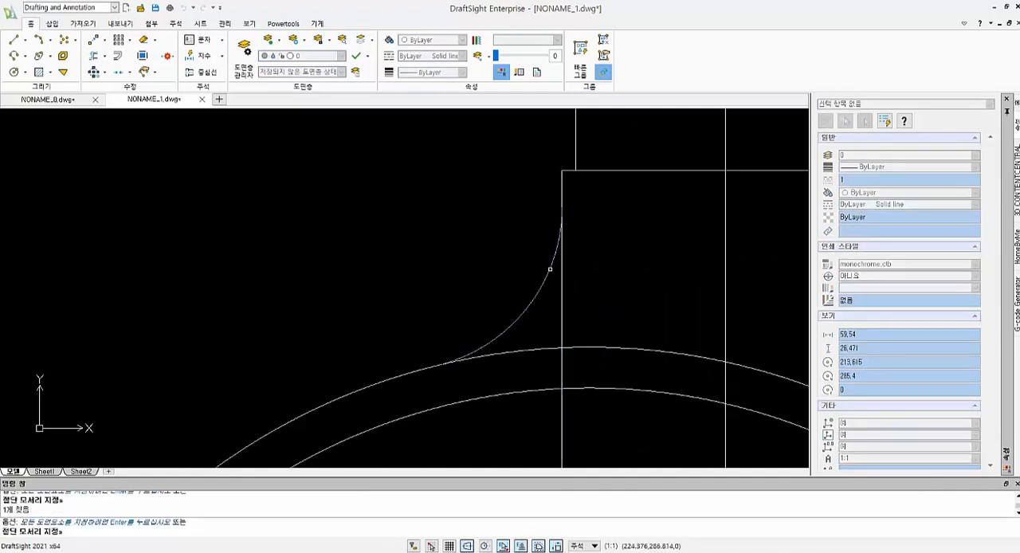
click(562, 275)
scroll(608, 273, down, 5)
key(Escape)
scroll(607, 272, down, 3)
key(Escape)
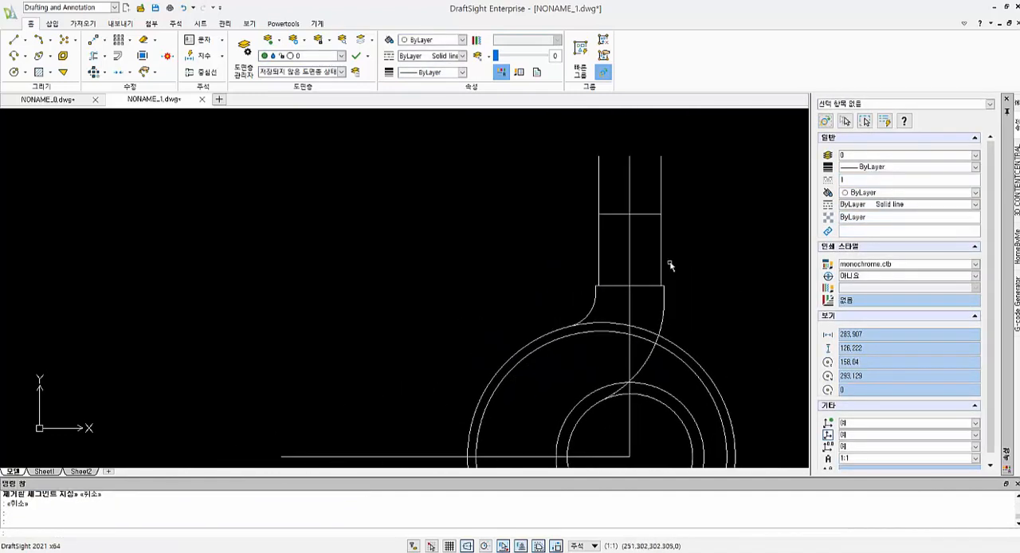
- Trim the vertical centre line below the upper horizontal line
middle_drag(611, 225, 596, 271)
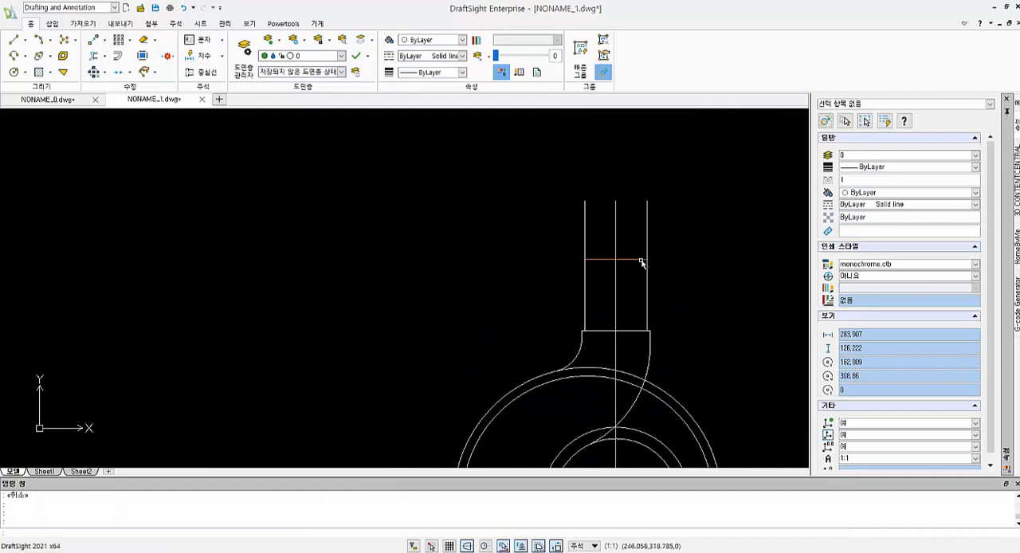
text(tr)
key(space)
click(626, 259)
key(space)
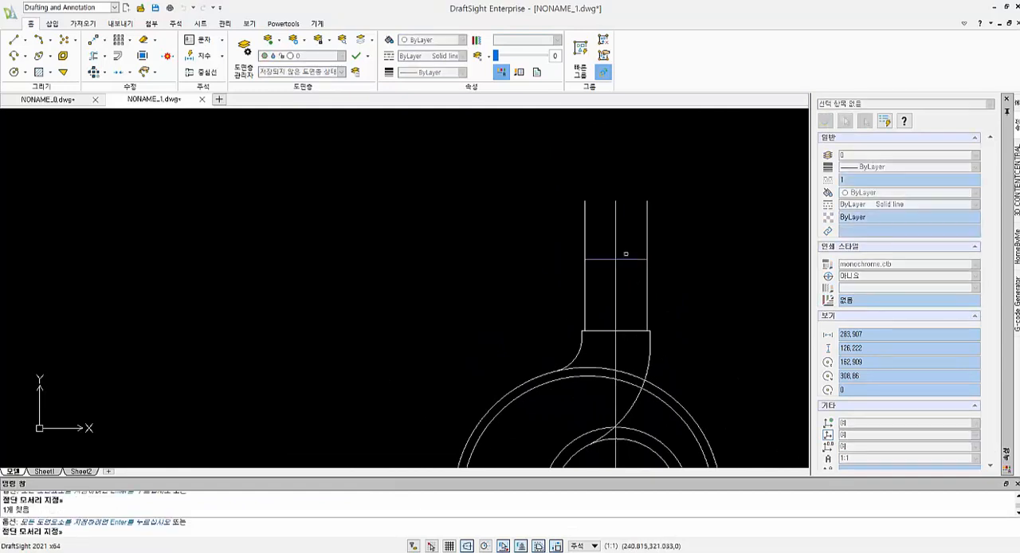
click(611, 273)
click(631, 275)
key(Escape)
key(Escape)
key(Escape)
- Check the distance between the two horizontal shank lines with a smart dimension
click(199, 55)
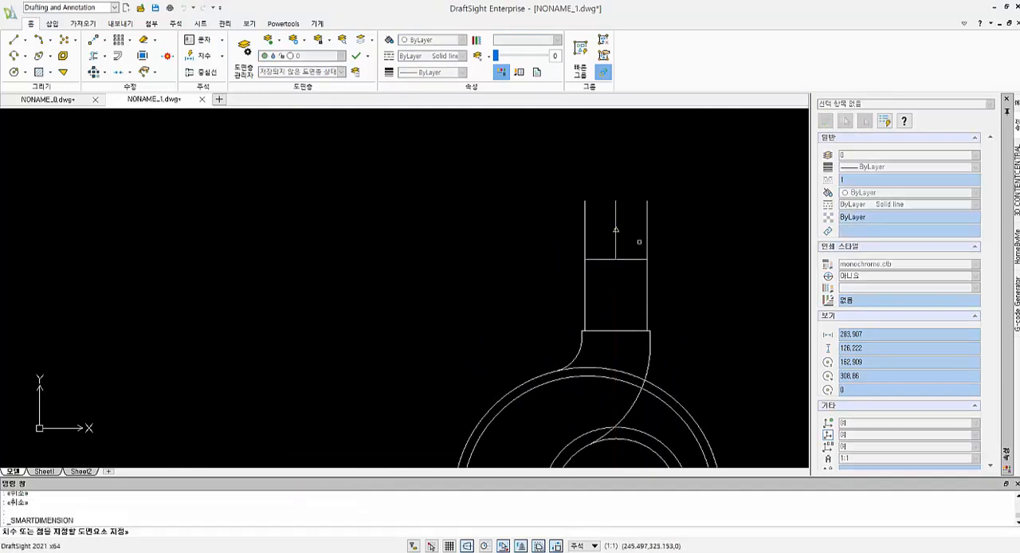
click(605, 261)
click(601, 332)
key(Escape)
key(Escape)
- Trim the two side lines of the shank above the upper horizontal line
mouse_move(624, 274)
middle_down()
mouse_move(640, 255)
mouse_move(643, 275)
middle_up()
scroll(648, 244, up, 1)
middle_drag(648, 244, 649, 237)
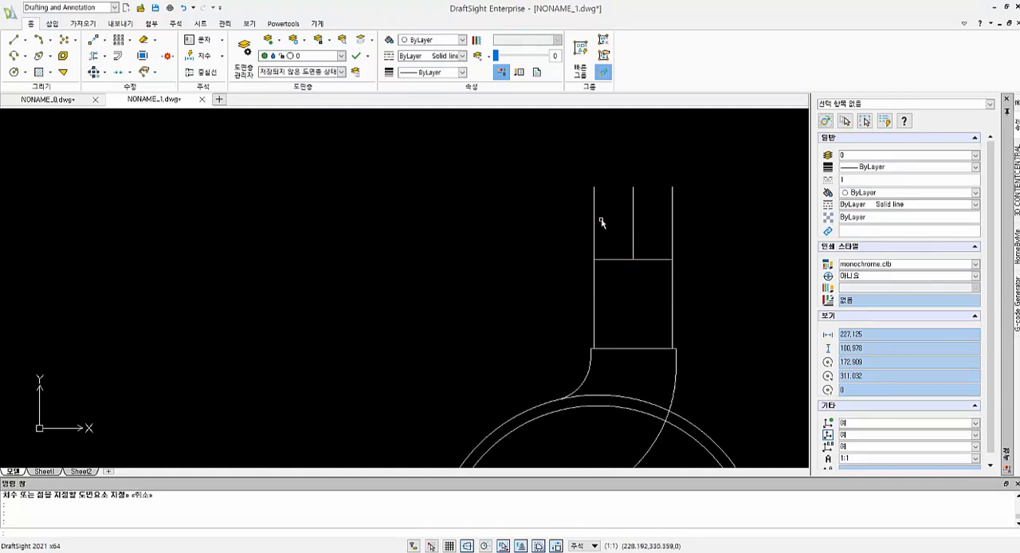
text(tr)
key(space)
key(space)
drag(605, 234, 588, 227)
drag(694, 228, 666, 210)
key(Escape)
key(Escape)
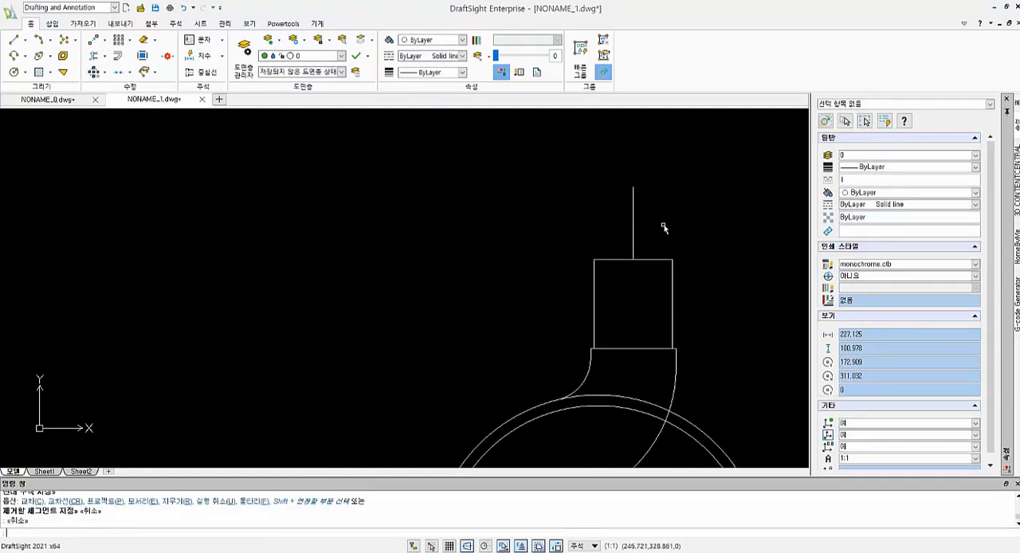
- Offset the remaining upper centre line by 8 to both sides
text(o)
key(space)
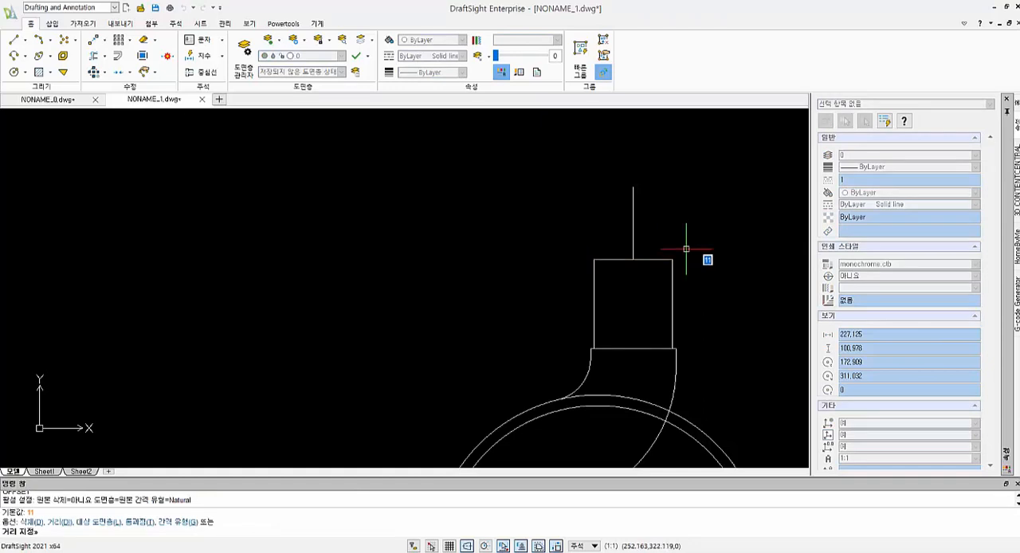
text(8)
key(Return)
click(634, 217)
click(619, 222)
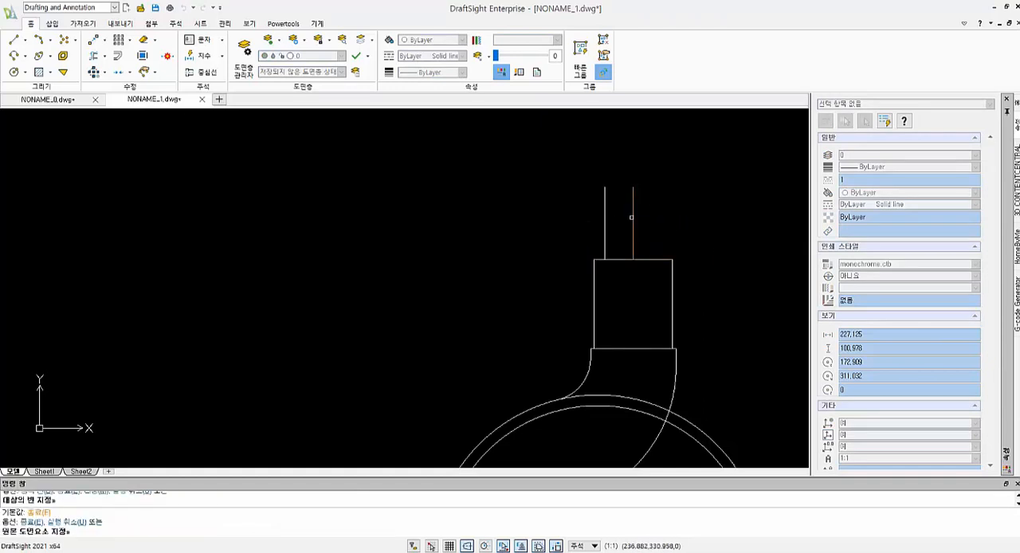
click(632, 219)
click(651, 218)
key(Escape)
key(Escape)
- Offset the top edge of the shank rectangle upward by 2
text(o)
key(space)
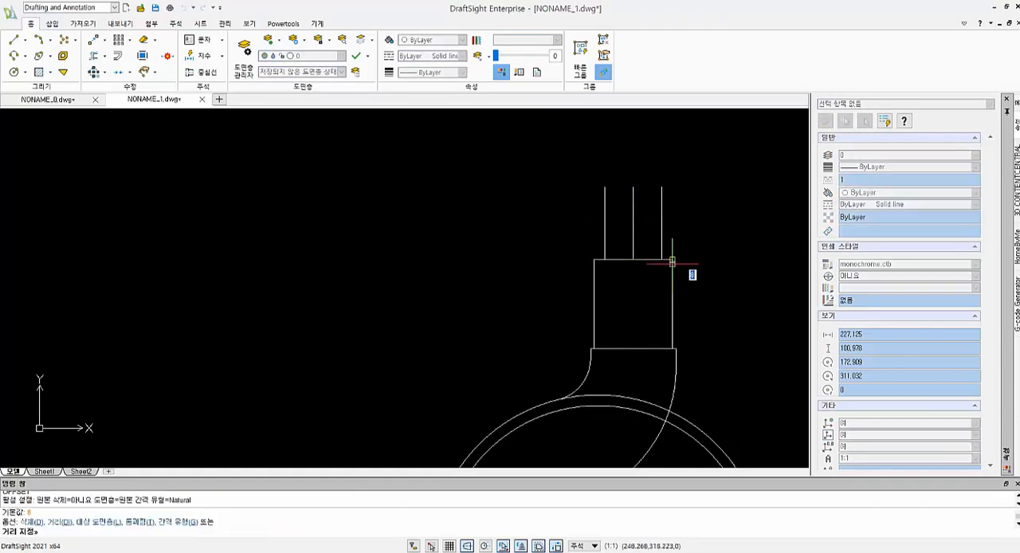
text(2)
key(Return)
click(658, 259)
click(652, 253)
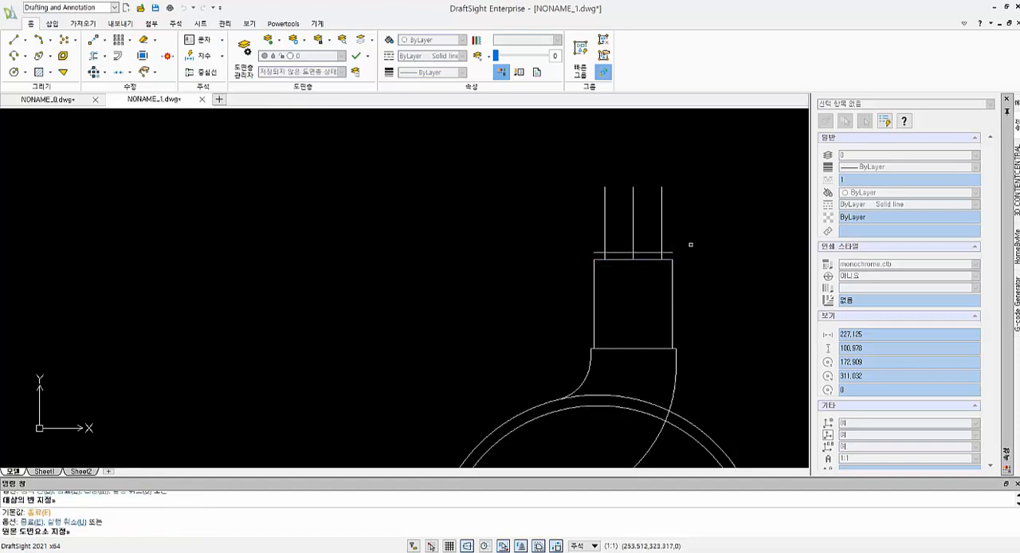
key(Escape)
key(Escape)
- Offset the top edge of the shank rectangle upward by 25
scroll(693, 242, up, 1)
middle_drag(693, 243, 711, 290)
scroll(711, 291, up, 1)
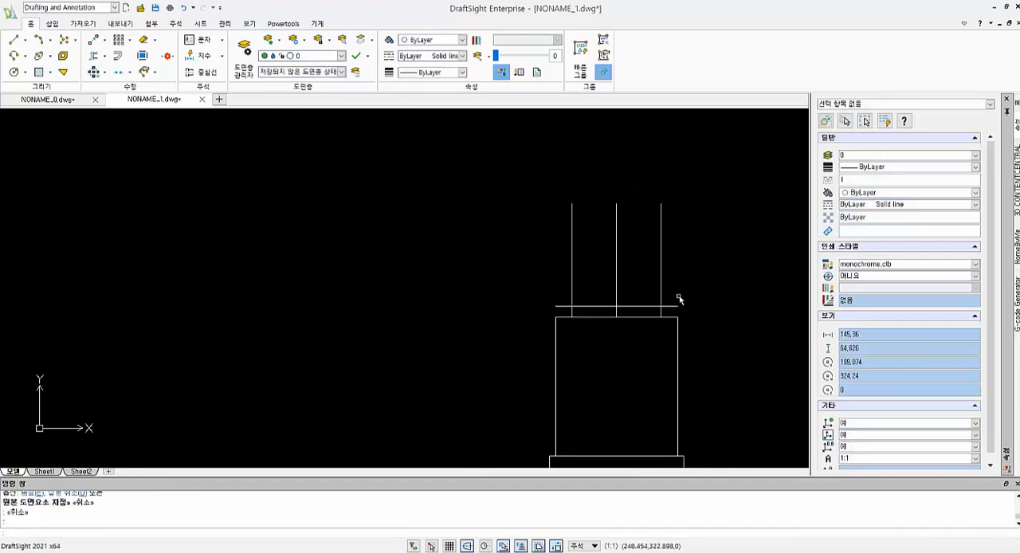
text(o)
key(space)
text(25)
key(Return)
click(642, 317)
click(657, 255)
key(Escape)
key(Escape)
- Extend the centre line and both adjacent vertical lines up to the new topmost horizontal line
text(ex)
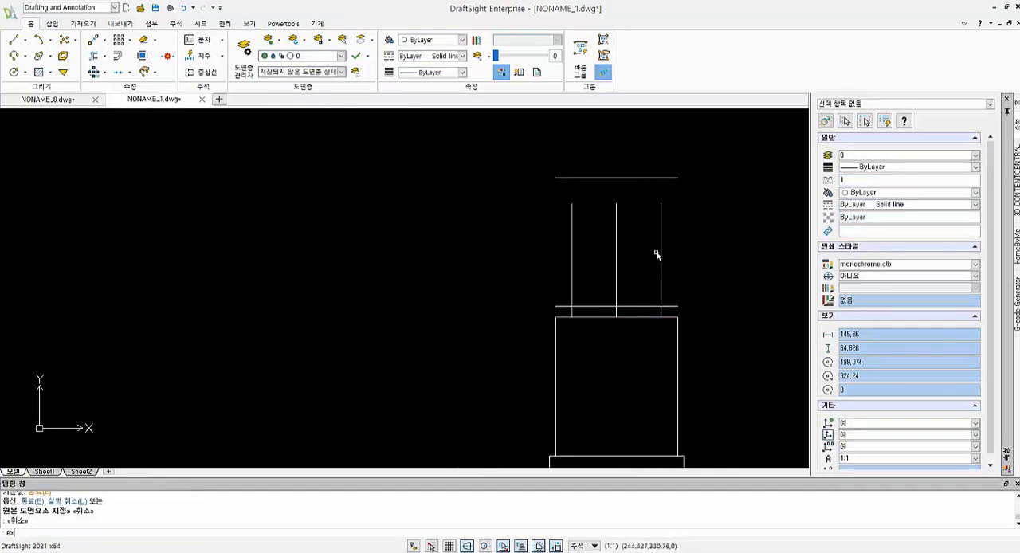
key(space)
key(space)
click(691, 232)
click(561, 216)
key(Escape)
key(Escape)
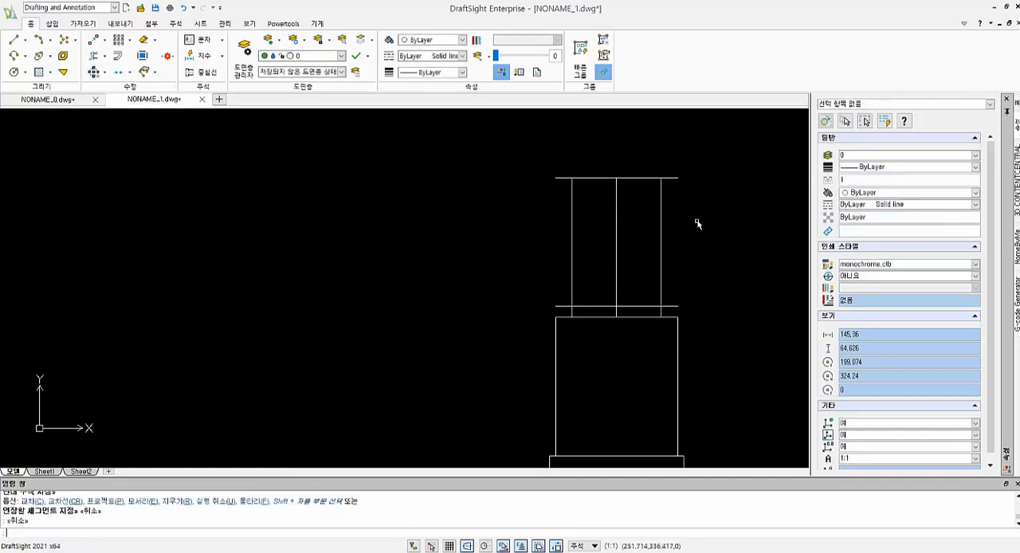
- Offset the two vertical lines flanking the centre line outward by 2
text(o)
key(space)
text(2)
key(space)
click(573, 251)
click(552, 250)
click(662, 246)
click(685, 243)
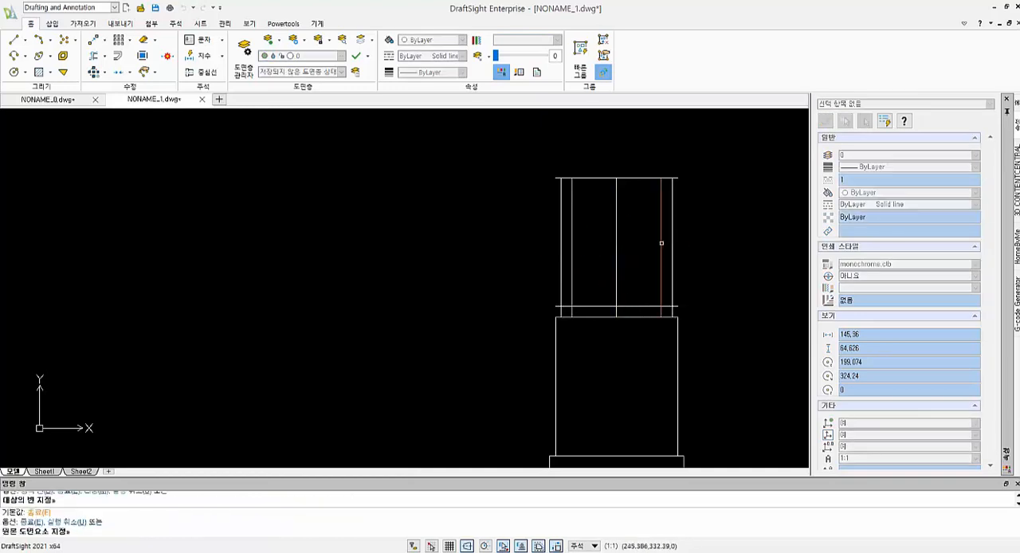
- Trim the ends of the topmost horizontal line that overhang the two outer vertical lines
key(Escape)
key(Escape)
text(tr)
key(space)
key(space)
click(691, 192)
click(676, 169)
click(557, 178)
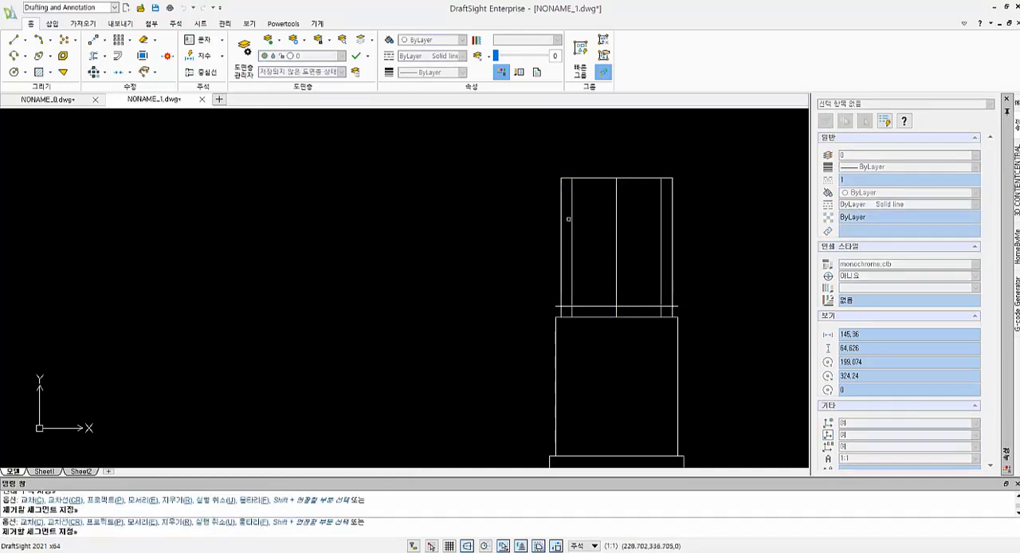
- Trim the overhanging ends of the lower horizontal line and the outer vertical stubs beneath it to form square lower corners
scroll(589, 250, up, 2)
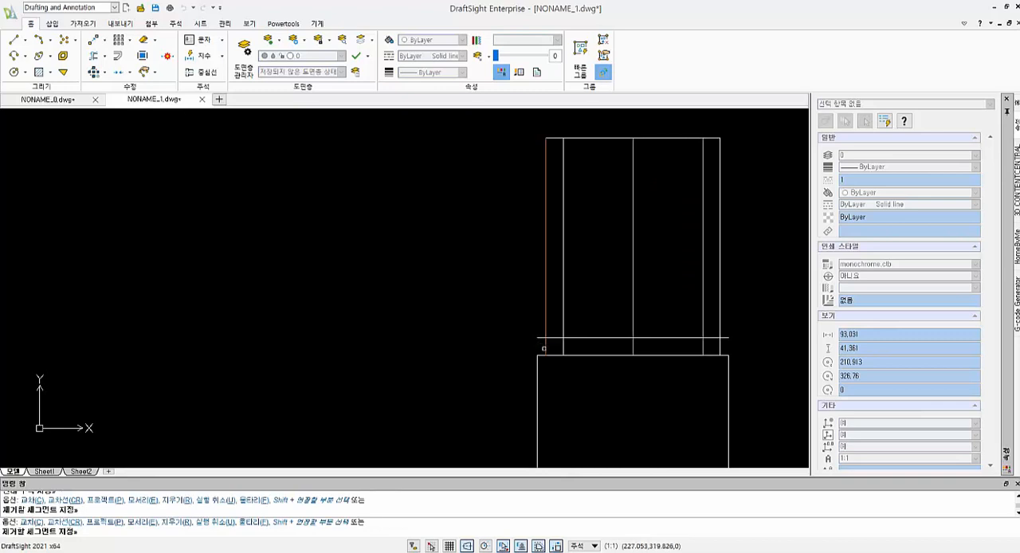
click(726, 341)
click(537, 348)
click(543, 333)
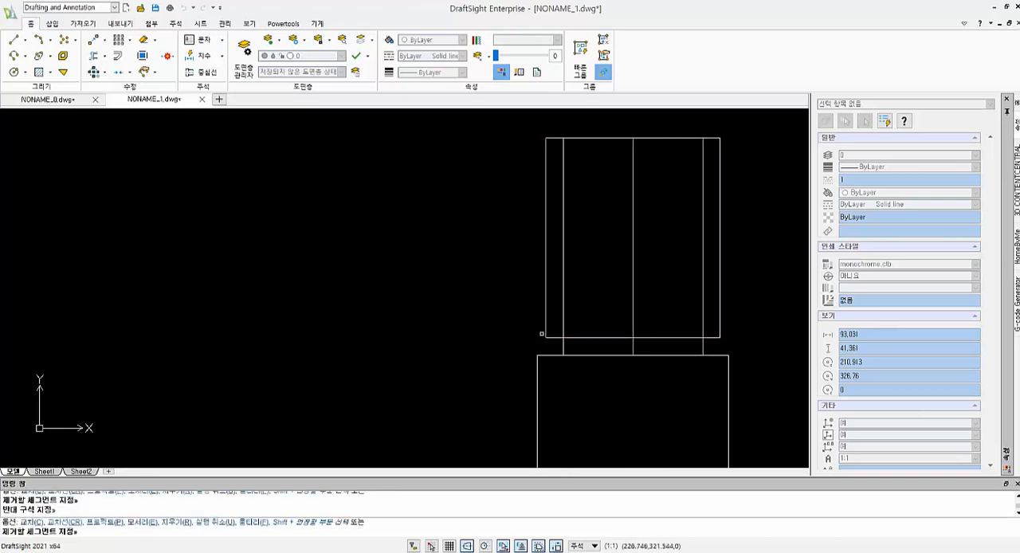
key(Escape)
- Trim the two inner vertical lines inside the upper rectangle, keeping only their short neck segments beneath it
key(Return)
key(Return)
click(715, 260)
click(699, 266)
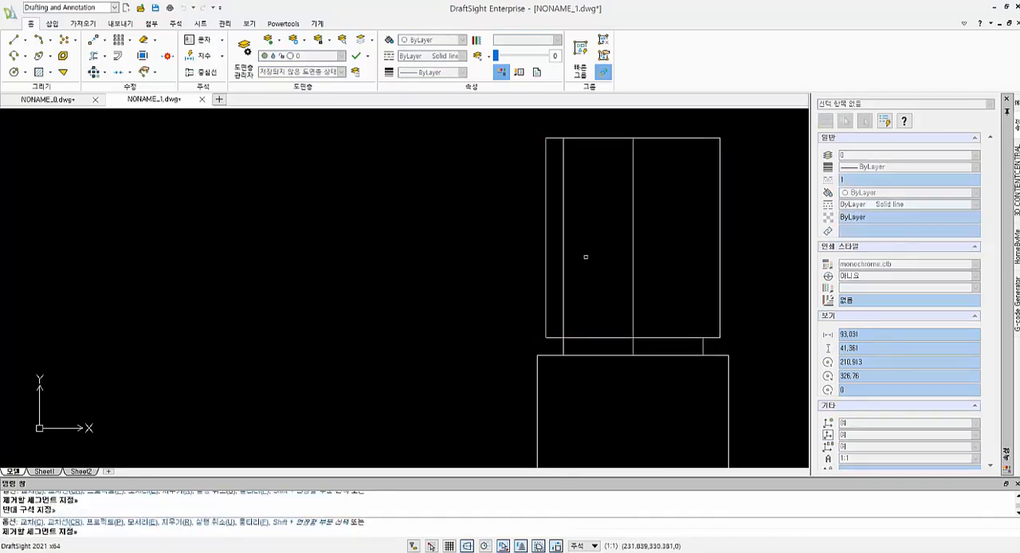
click(585, 257)
click(561, 264)
key(Escape)
key(Escape)
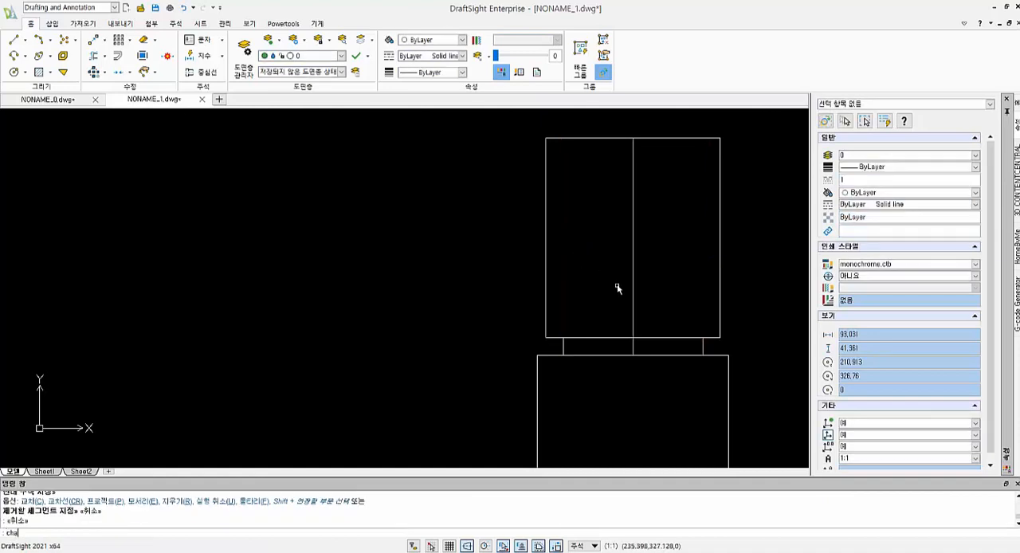
- Chamfer the upper rectangle's lower left corner with both distances at 2
key(Return)
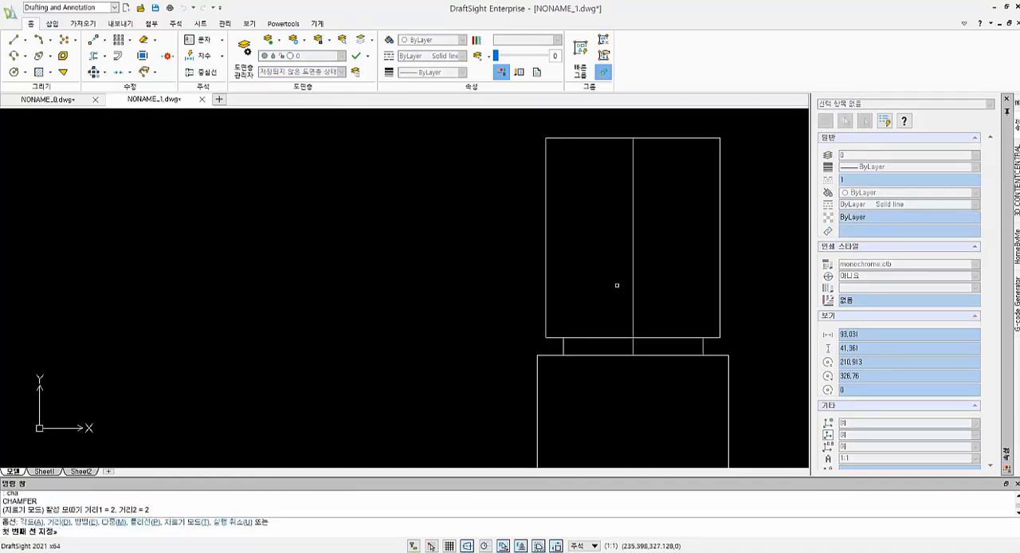
text(d)
key(Return)
key(Return)
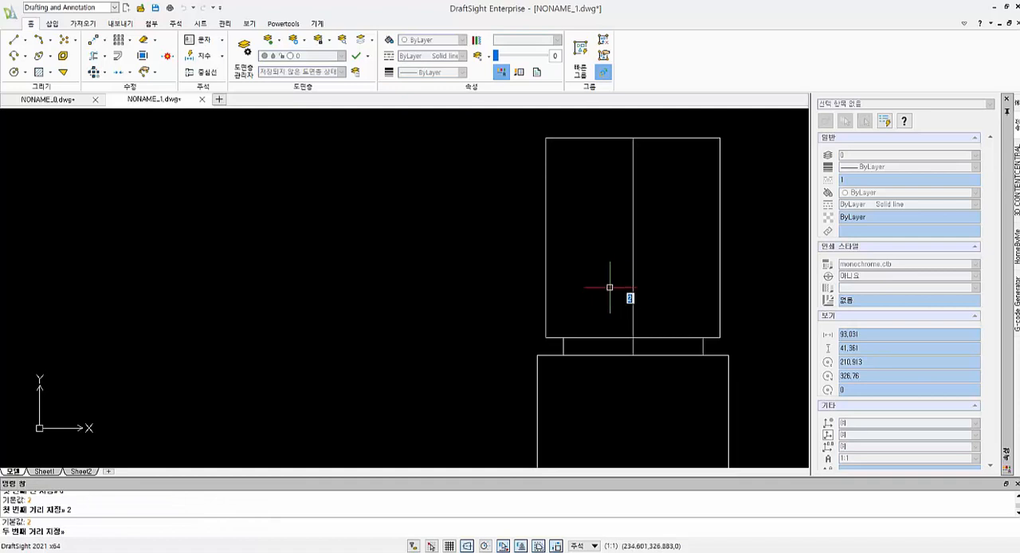
key(Return)
click(554, 333)
click(547, 323)
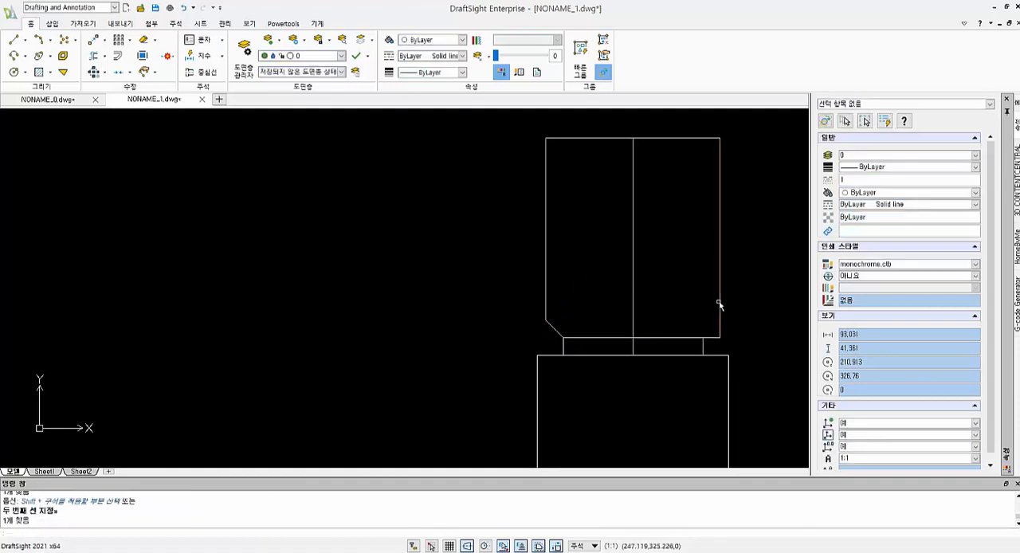
key(Escape)
key(Escape)
- Chamfer the upper rectangle's lower right corner with both distances at 2
text(c)
key(Return)
text(d)
key(Return)
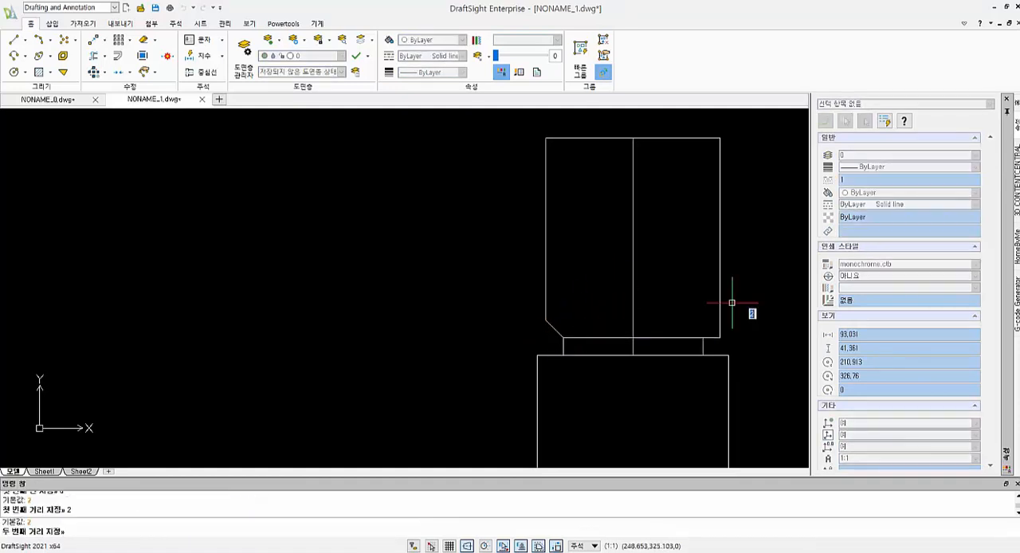
key(Return)
key(Return)
click(713, 340)
click(719, 317)
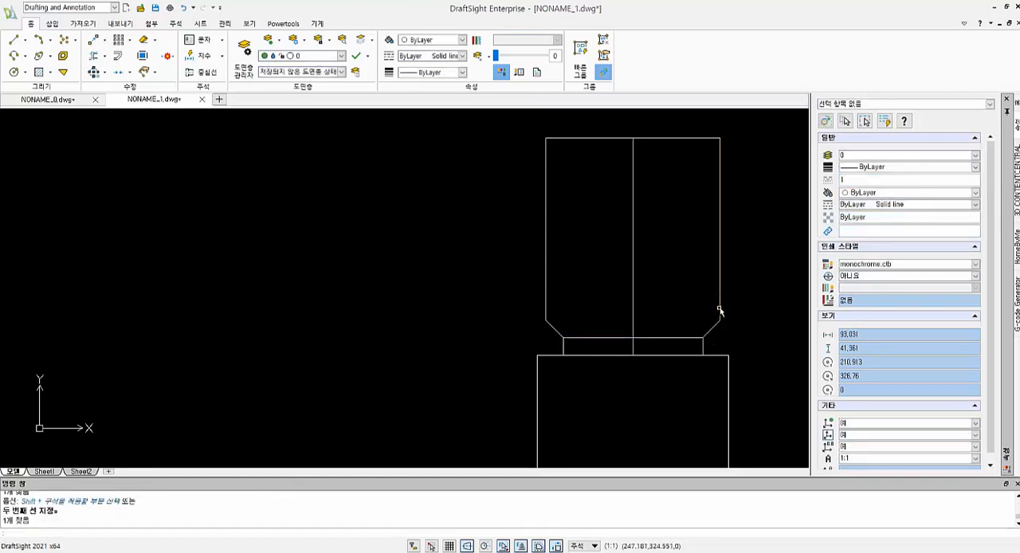
key(Escape)
key(Escape)
- Chamfer the upper rectangle's upper right corner with both distances at 2
text(cha)
key(Return)
text(d)
key(Return)
key(Return)
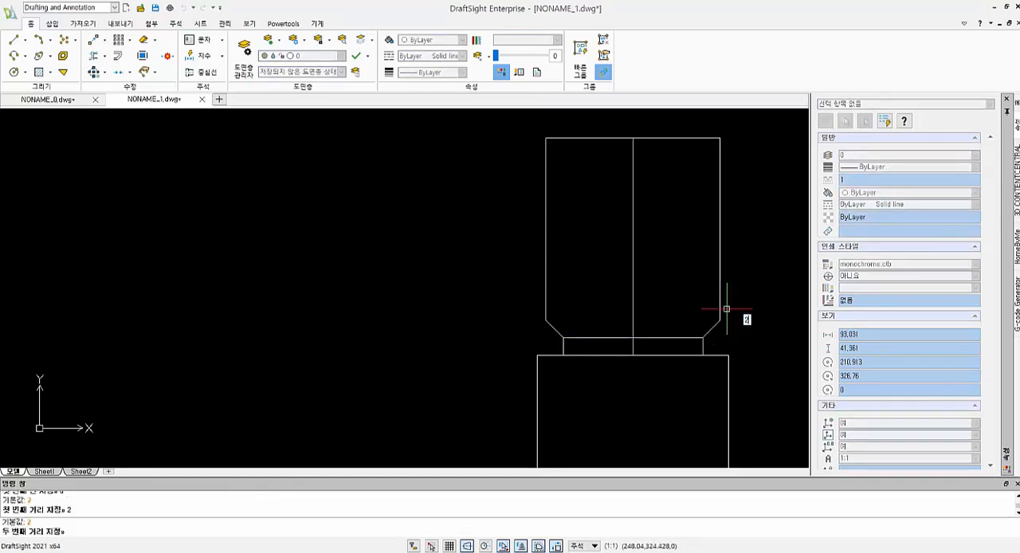
key(Return)
click(692, 137)
click(720, 152)
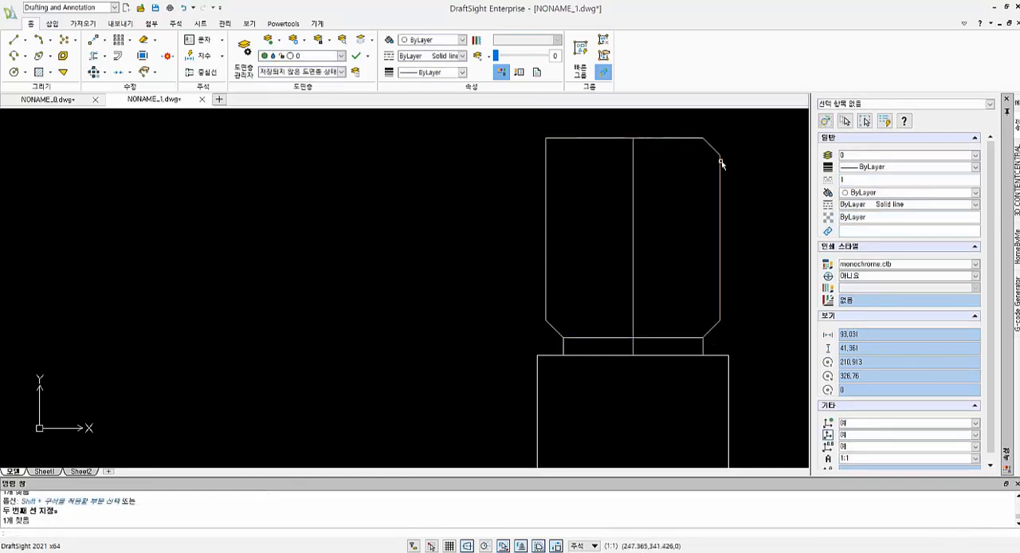
- Chamfer the upper rectangle's remaining upper left corner with the same distances of 2
key(Return)
text(2)
key(Return)
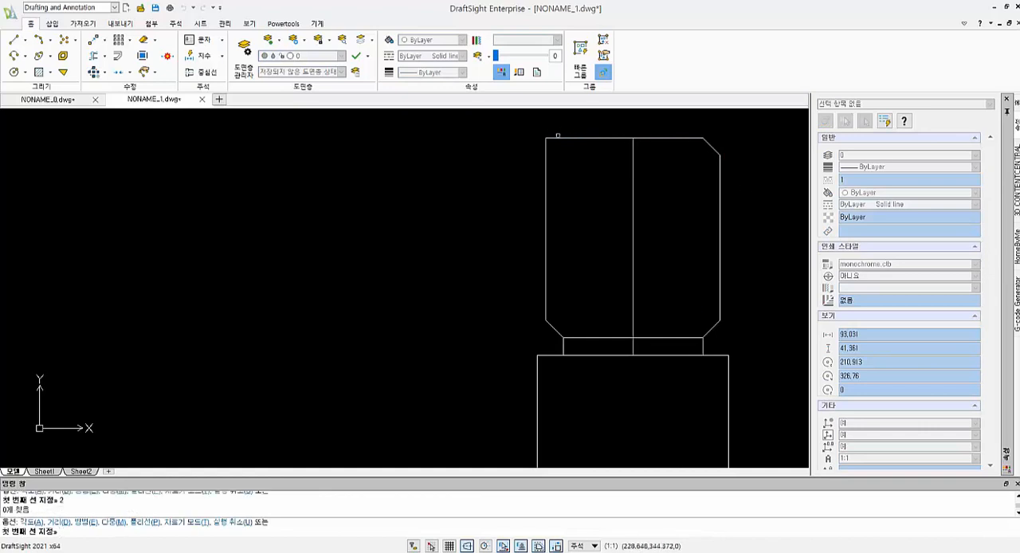
click(558, 136)
click(547, 152)
scroll(657, 202, down, 2)
key(Escape)
key(Escape)
key(Escape)
key(Escape)
- Delete the vertical centre line running through the chamfered section and neck
click(648, 228)
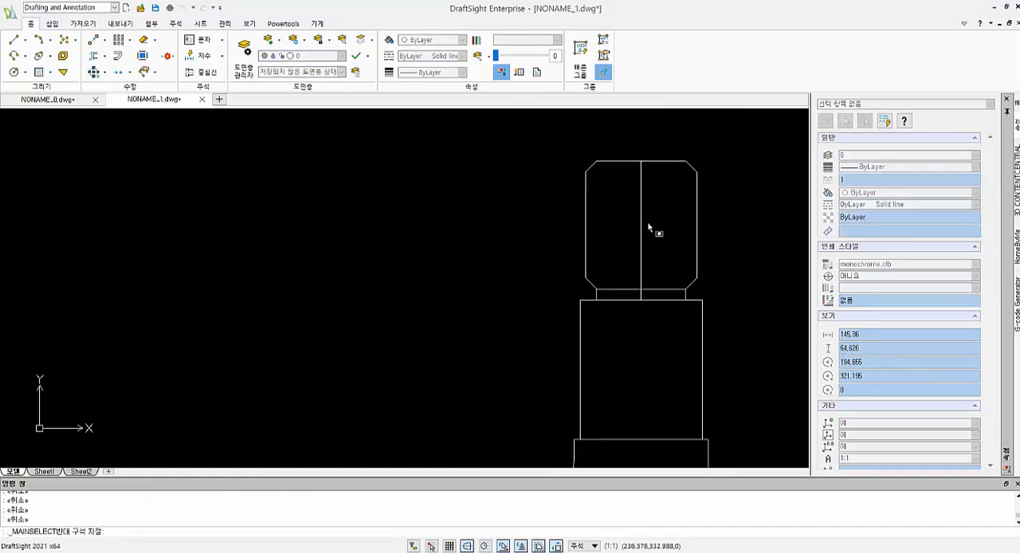
click(623, 211)
middle_drag(707, 229, 694, 281)
key(Escape)
key(Escape)
key(Escape)
click(654, 274)
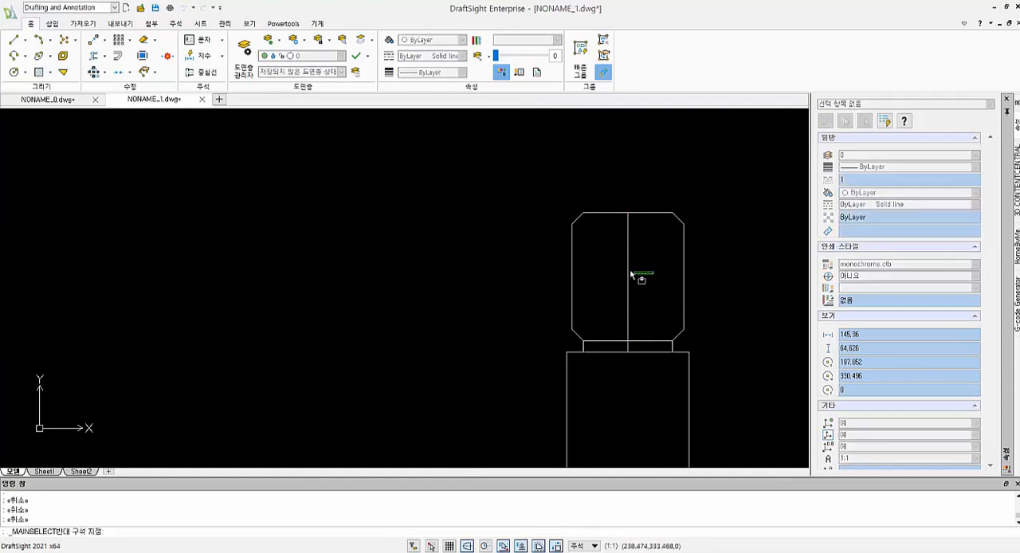
click(625, 271)
key(Delete)
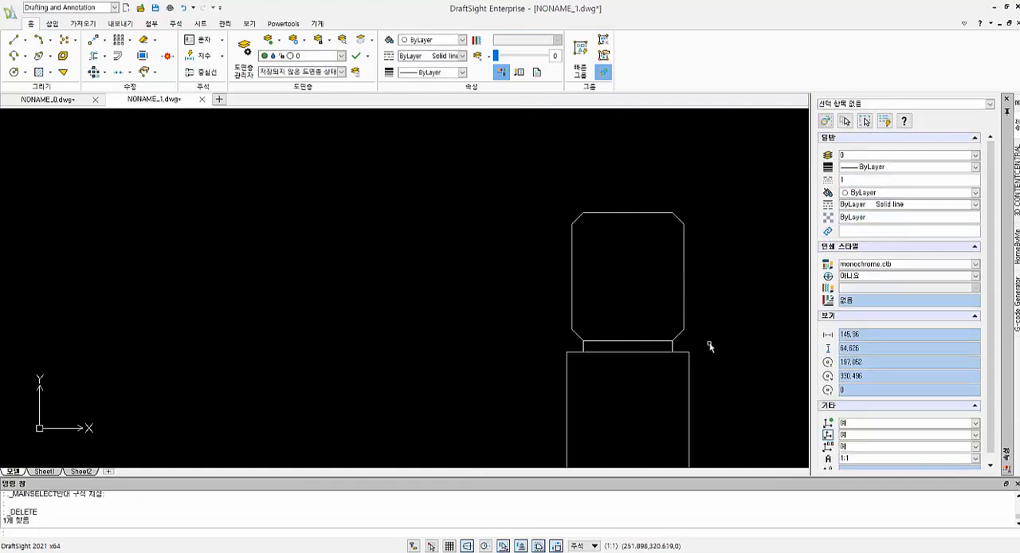
- Draw two vertical lines from the neck's upper corners up past the top edge of the chamfered section
text(l)
key(space)
click(671, 340)
click(674, 133)
key(space)
key(space)
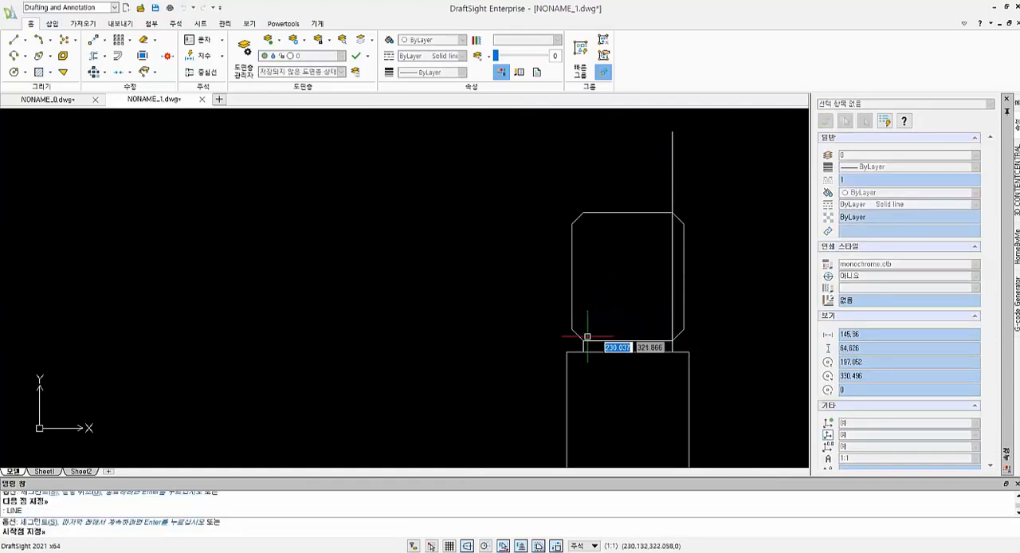
click(585, 340)
click(591, 124)
key(Escape)
- Offset the top edge of the chamfered section upward by 15
middle_drag(747, 257, 754, 289)
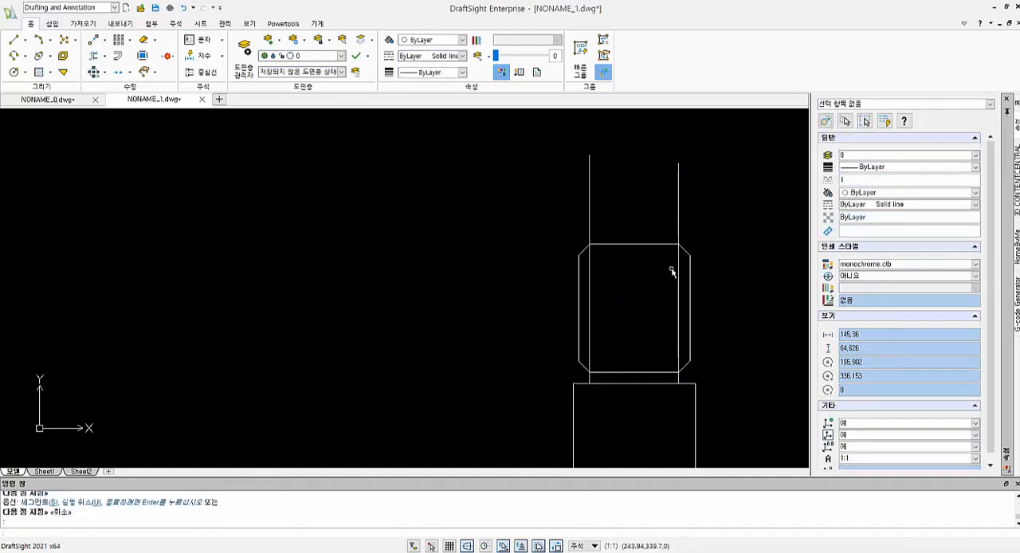
text(o)
key(Return)
text(15)
key(Return)
click(613, 244)
click(640, 211)
key(Escape)
key(Escape)
- Extend the right vertical line to the new top line and trim the left vertical line's overhang above it
text(e)
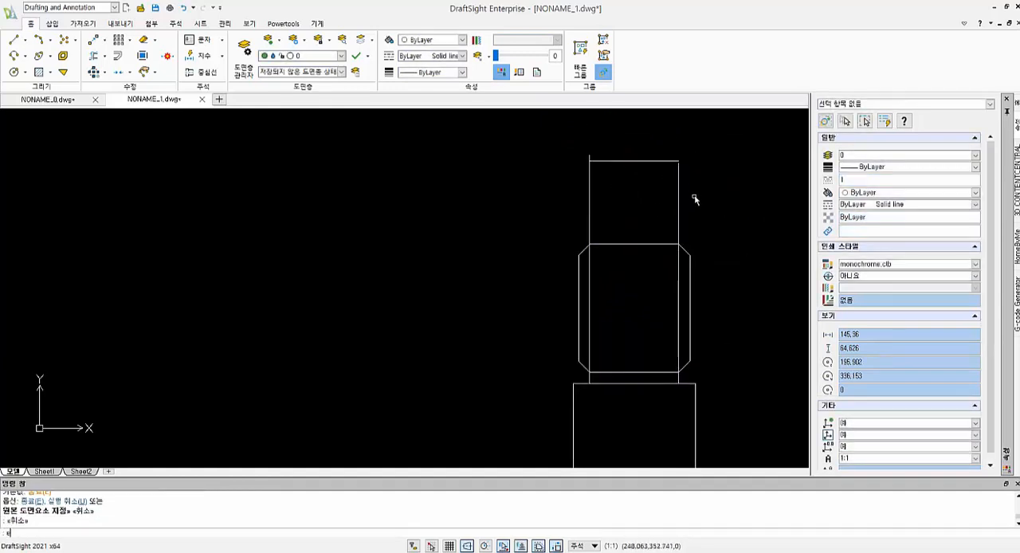
key(Return)
key(Escape)
scroll(646, 199, up, 3)
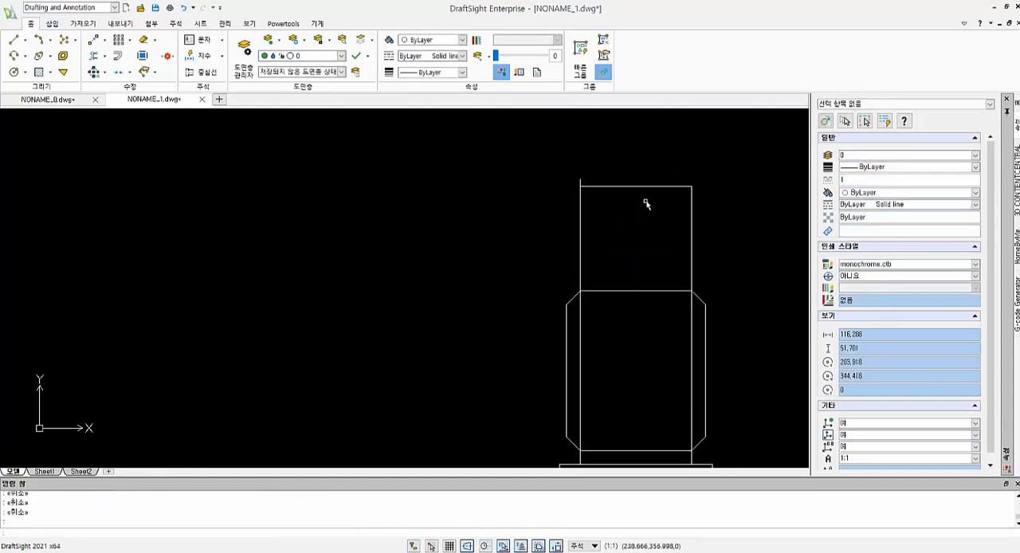
text(tr)
key(Return)
key(Return)
click(572, 182)
click(564, 179)
key(Escape)
key(Escape)
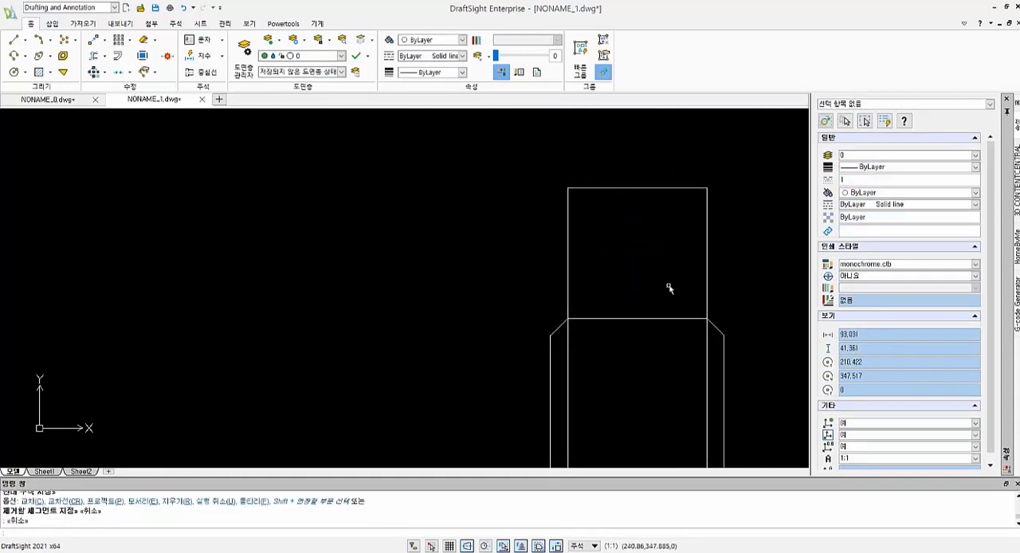
- Place an infinite line at 45 degrees through the right end of the chamfered section's top edge
text(xl)
key(Return)
text(a)
key(Return)
text(45)
key(Return)
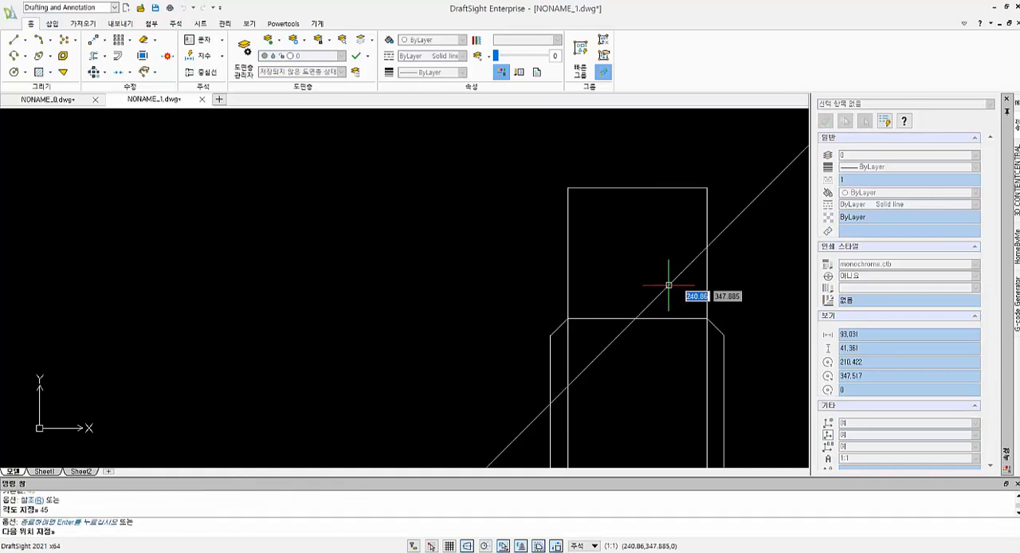
click(708, 319)
key(Return)
- Place an infinite line at 135 degrees through the left end of the chamfered section's top edge
text(xl)
key(Return)
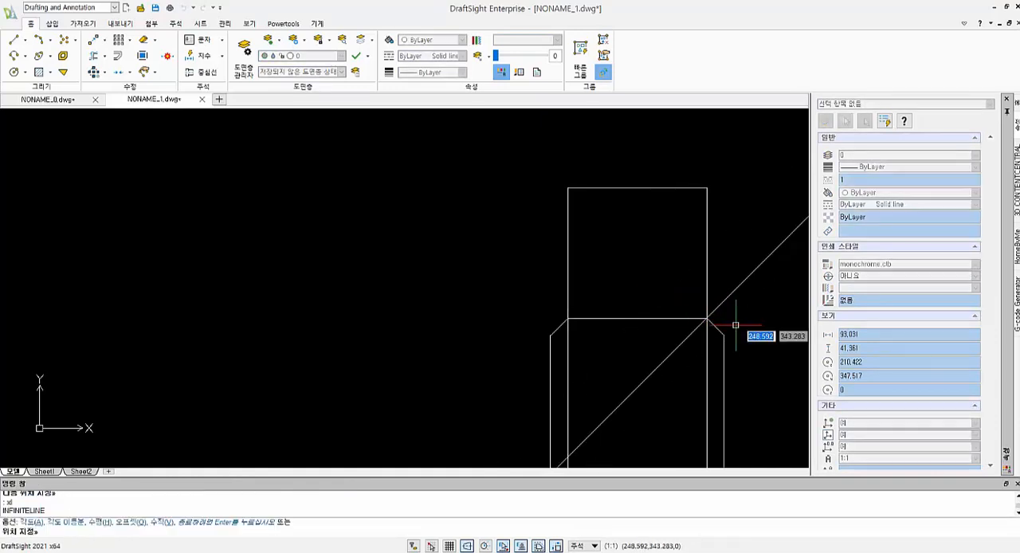
text(a)
key(Return)
text(135)
key(Return)
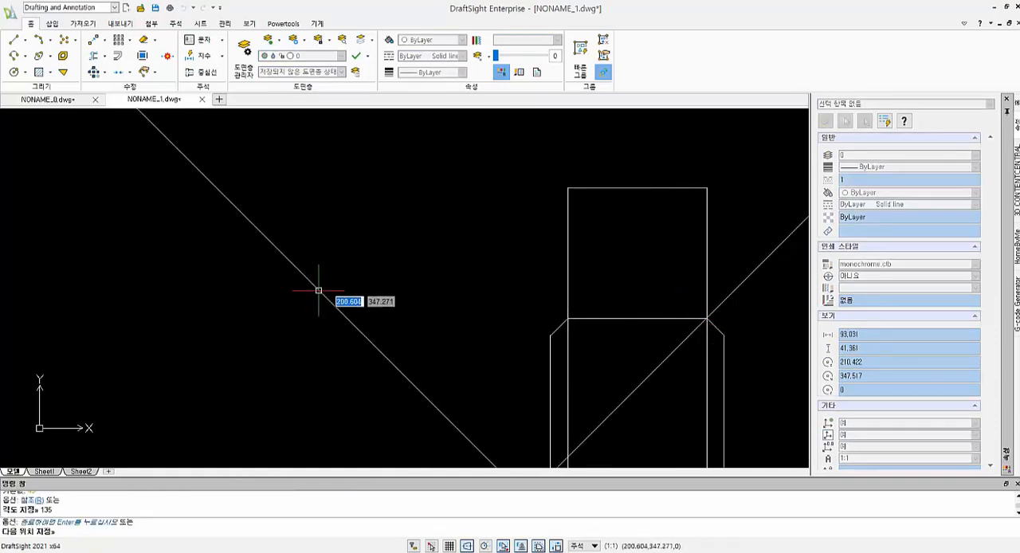
middle_drag(319, 289, 262, 129)
click(509, 161)
key(Escape)
key(Escape)
key(Escape)
- Try to trim the crossing infinite lines using the chamfered section's top edge as the cutting edge
text(tr)
key(Return)
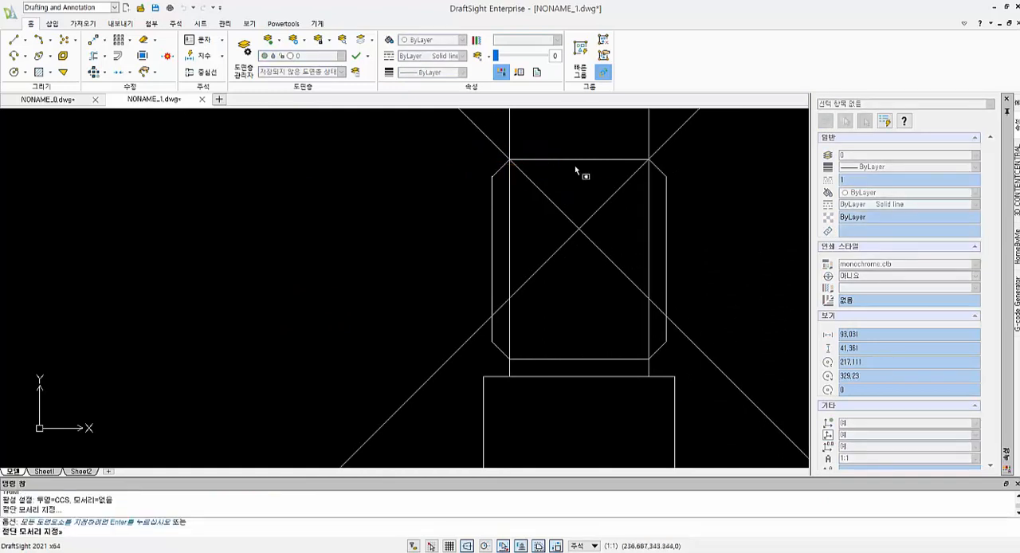
click(580, 160)
key(Return)
click(621, 228)
click(574, 214)
scroll(585, 277, down, 2)
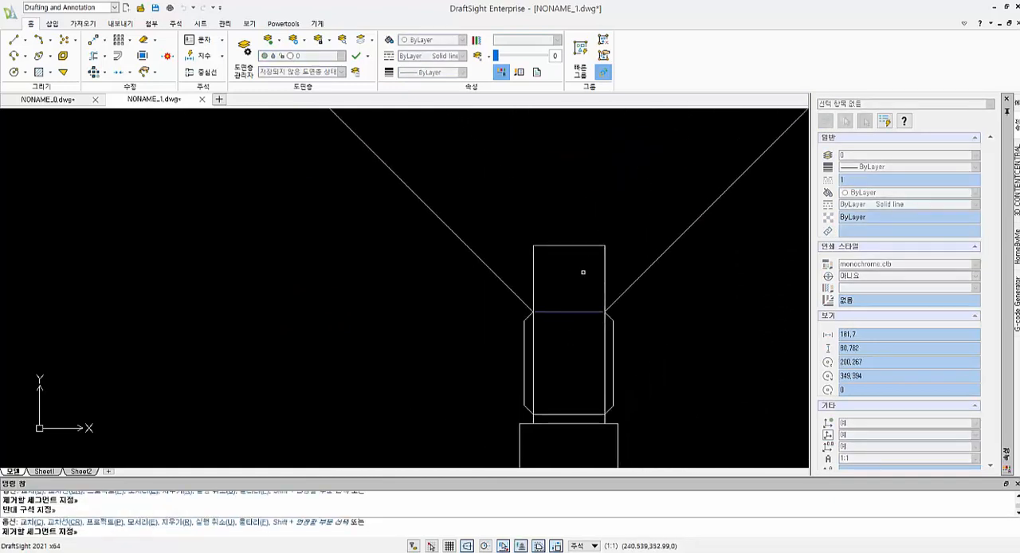
key(Escape)
key(Escape)
key(Escape)
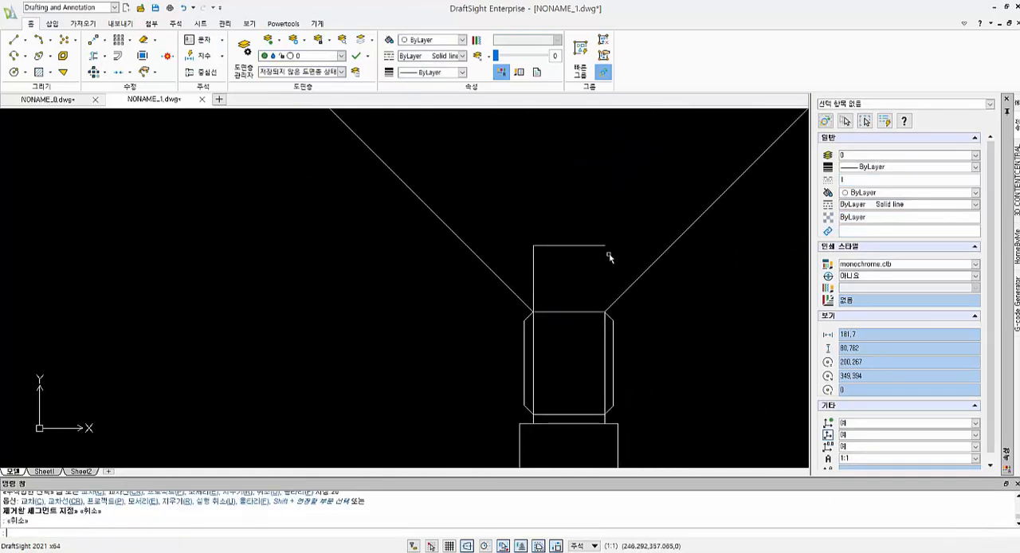
- Trim the parts of both infinite lines that lie below the chamfered section's top edge
scroll(608, 266, down, 2)
scroll(603, 273, up, 4)
scroll(607, 284, down, 3)
text(tr)
key(Return)
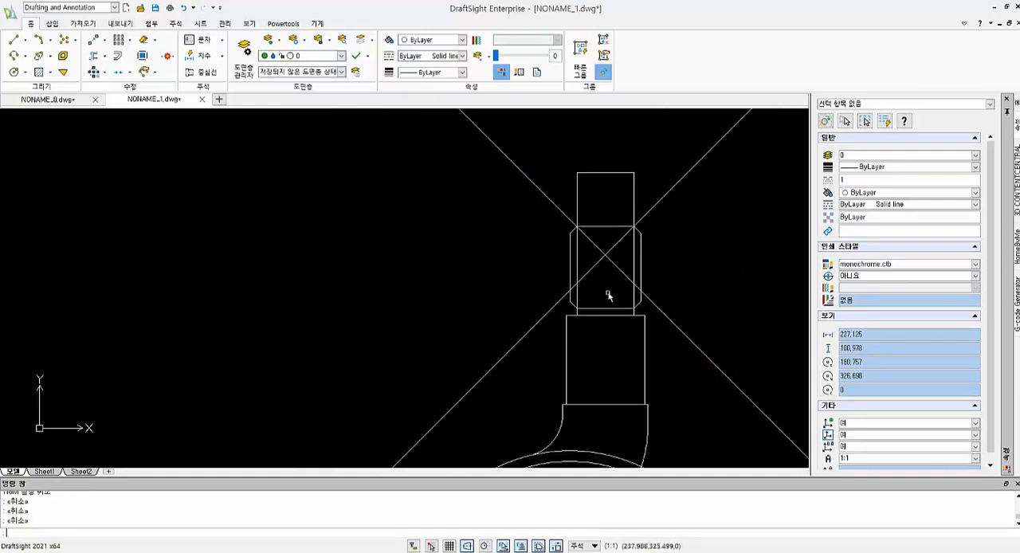
click(604, 227)
key(Return)
click(611, 238)
click(594, 255)
key(Escape)
key(Escape)
key(Escape)
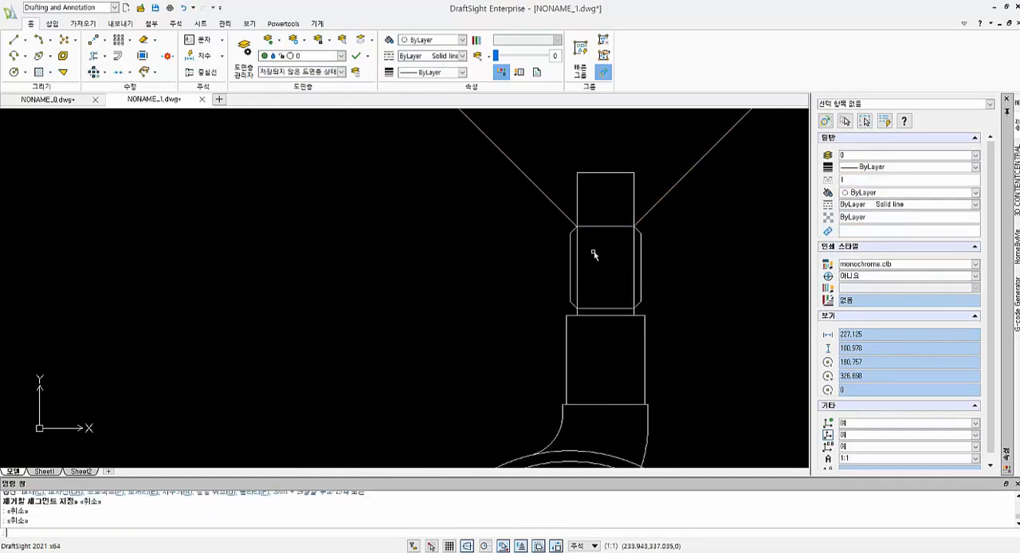
- Offset the top edge of the chamfered section upward by 20
text(o)
key(Return)
text(20)
key(Return)
click(611, 226)
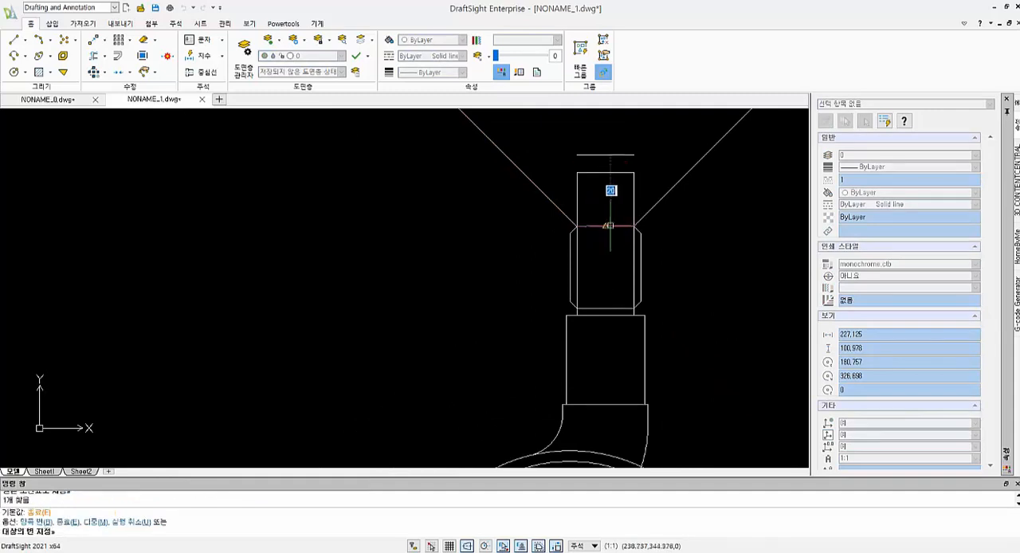
click(602, 159)
key(Escape)
key(Escape)
- Extend both ends of the new topmost horizontal line to the two diagonal lines
text(ex)
key(Return)
key(Return)
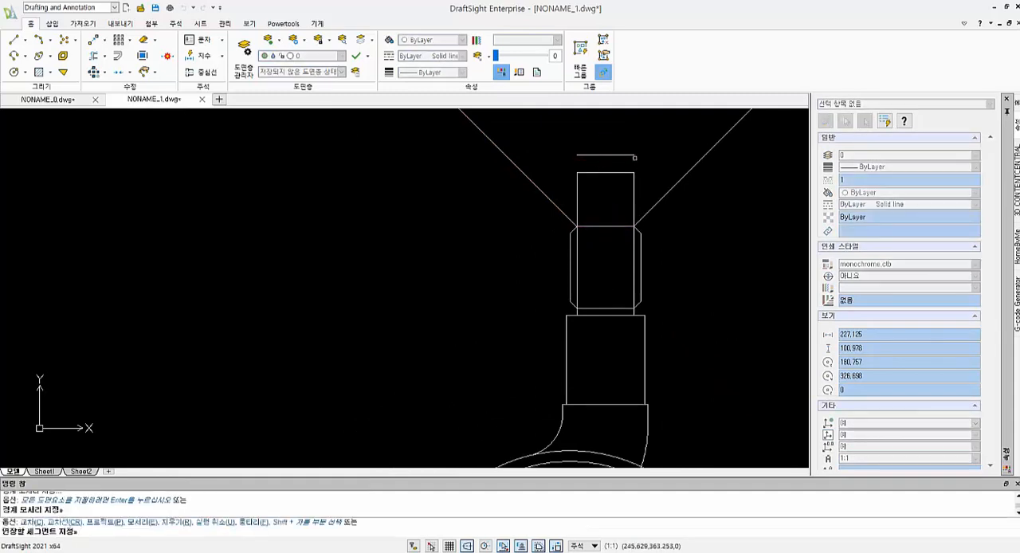
click(627, 154)
click(591, 155)
key(Escape)
key(Escape)
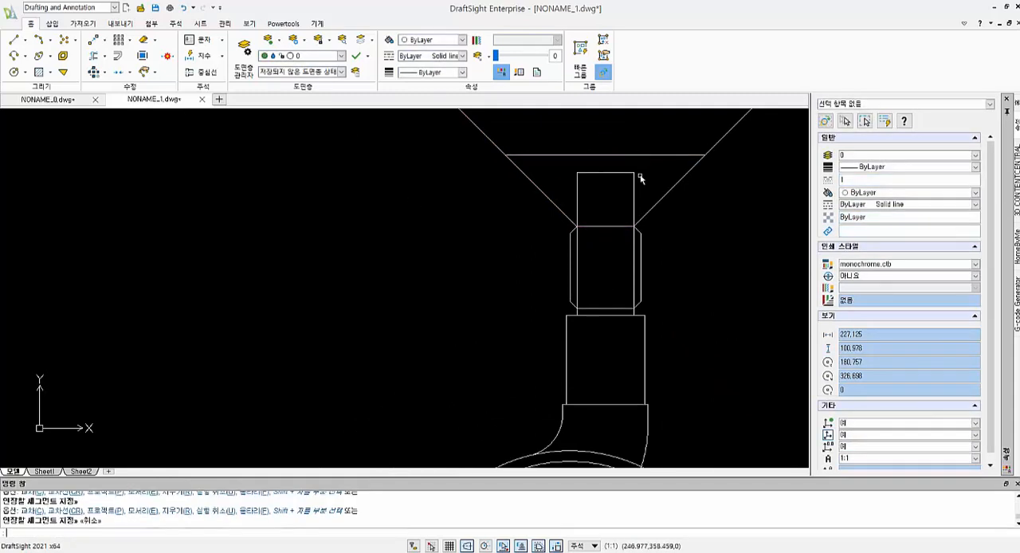
- Trim the parts of both diagonal lines that rise above the topmost horizontal line
text(tr)
key(Return)
key(Return)
drag(465, 162, 492, 132)
drag(752, 157, 721, 133)
key(Escape)
key(Escape)
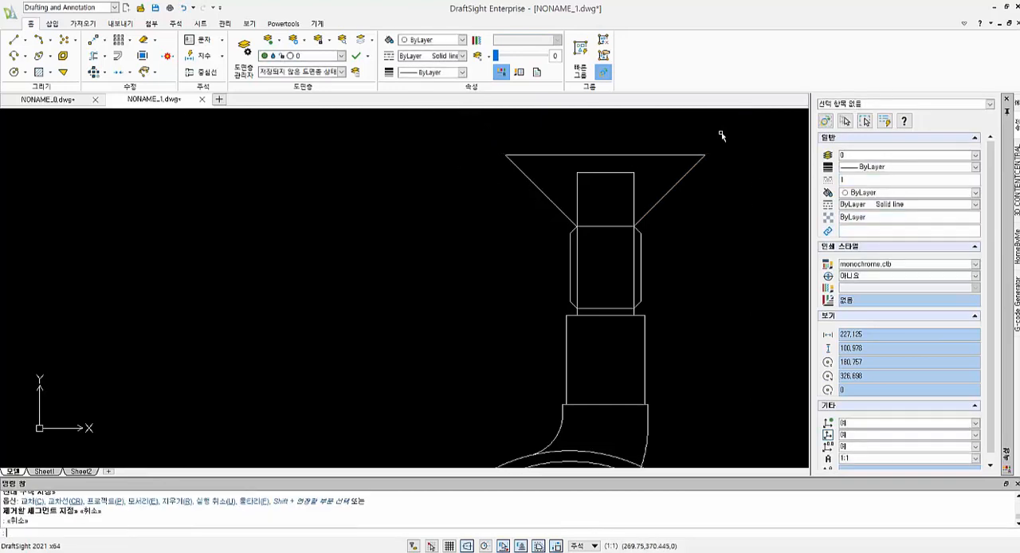
- Draw a radius 5 circle tangent to the topmost horizontal line and the left diagonal line of the flared end
text(c)
key(Return)
text(tr)
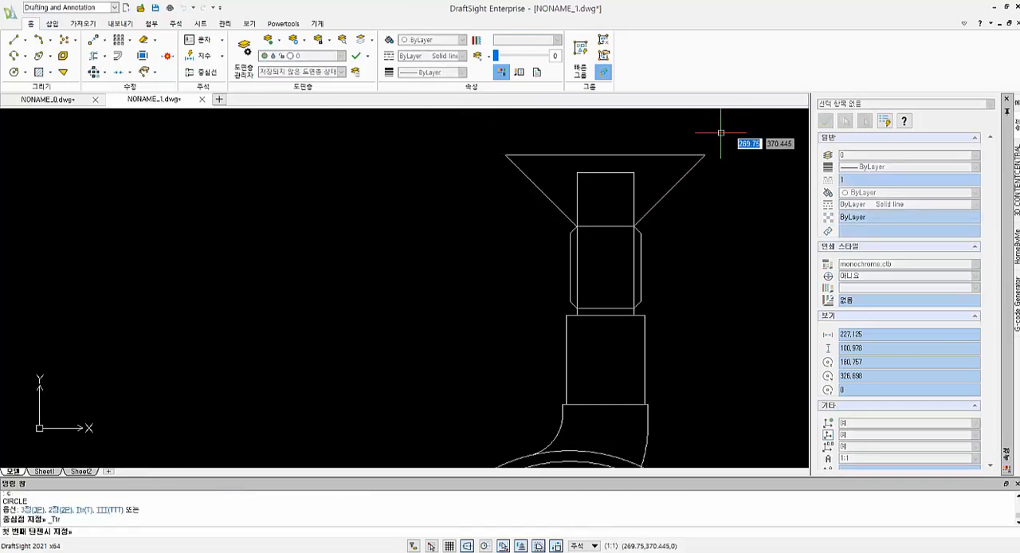
click(522, 155)
click(526, 174)
text(6)
key(Return)
key(Escape)
key(Escape)
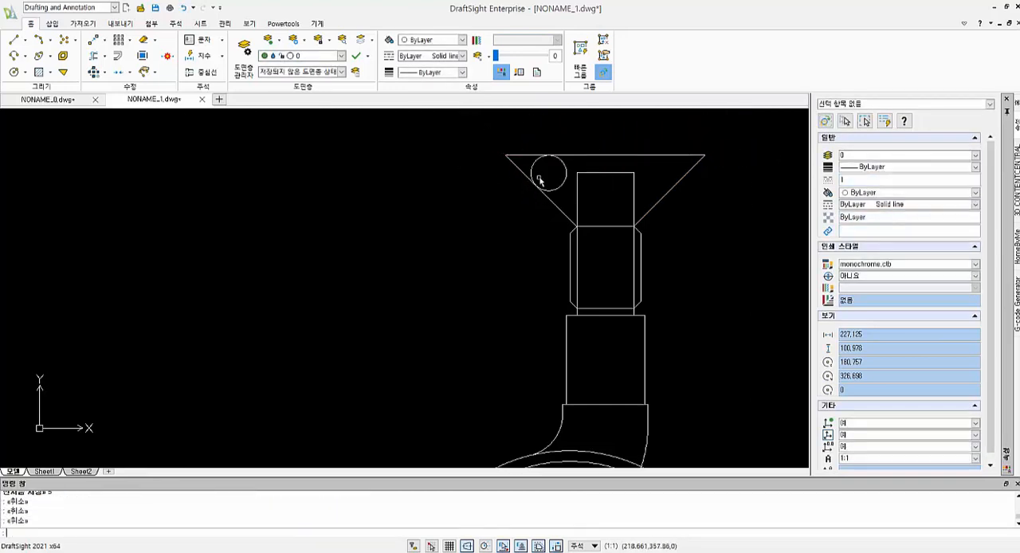
- Draw a radius 5 circle tangent to the topmost horizontal line and the right diagonal line of the flared end
text(c)
key(Return)
text(t)
key(Return)
click(669, 154)
click(684, 176)
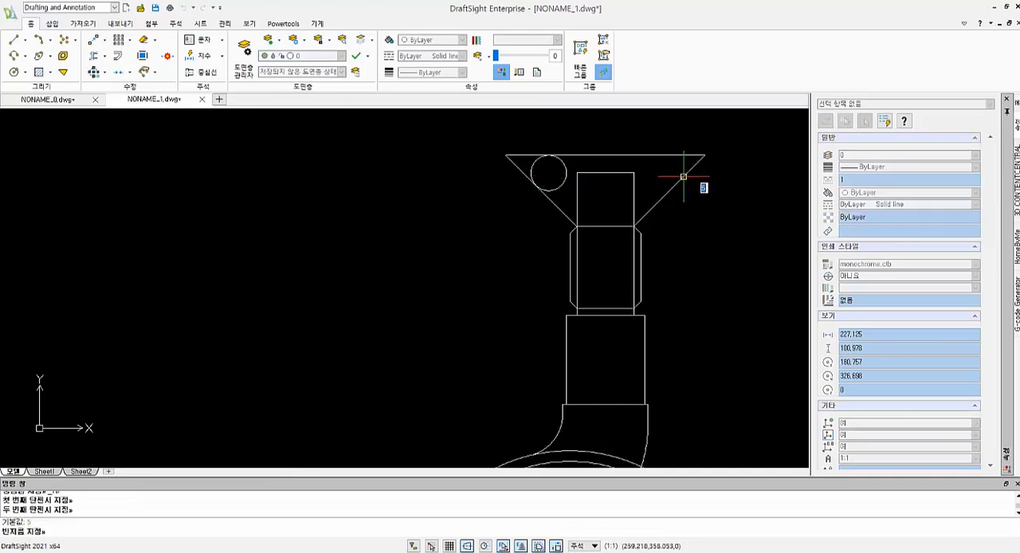
key(Return)
key(Escape)
key(Escape)
- Trim the sharp corner pieces of the top and diagonal lines that lie outside the two tangent circles
text(tr)
key(Return)
key(Return)
click(706, 170)
click(689, 152)
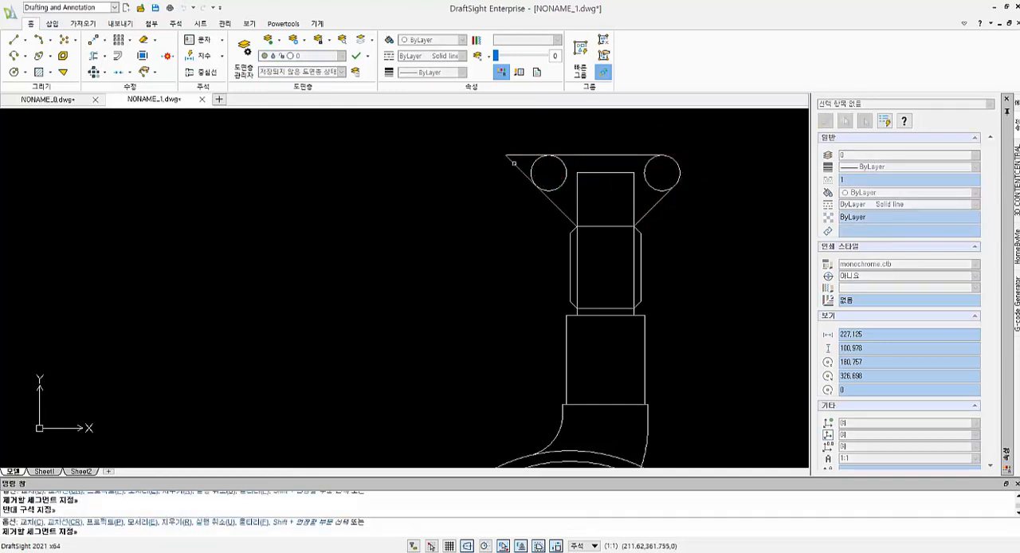
click(517, 163)
click(503, 152)
key(Escape)
key(Escape)
- Trim the inner arcs of both tangent circles so that only the rounded corners of the flared end are left
text(tr)
key(Return)
key(Return)
click(565, 196)
click(558, 182)
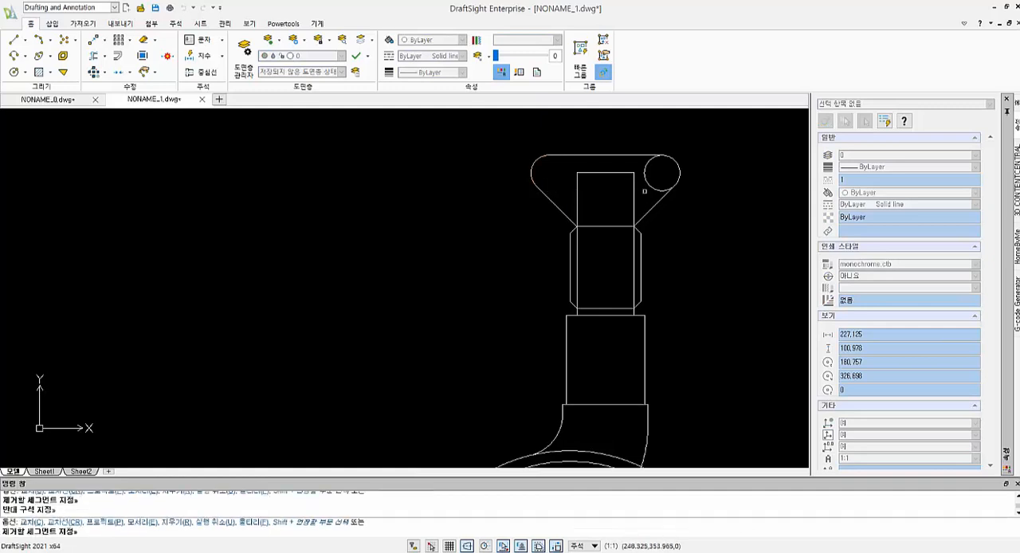
click(645, 191)
click(655, 182)
key(Escape)
- Delete the long horizontal construction line running left from the centre of the small concentric circles
scroll(688, 250, down, 2)
middle_drag(691, 264, 680, 185)
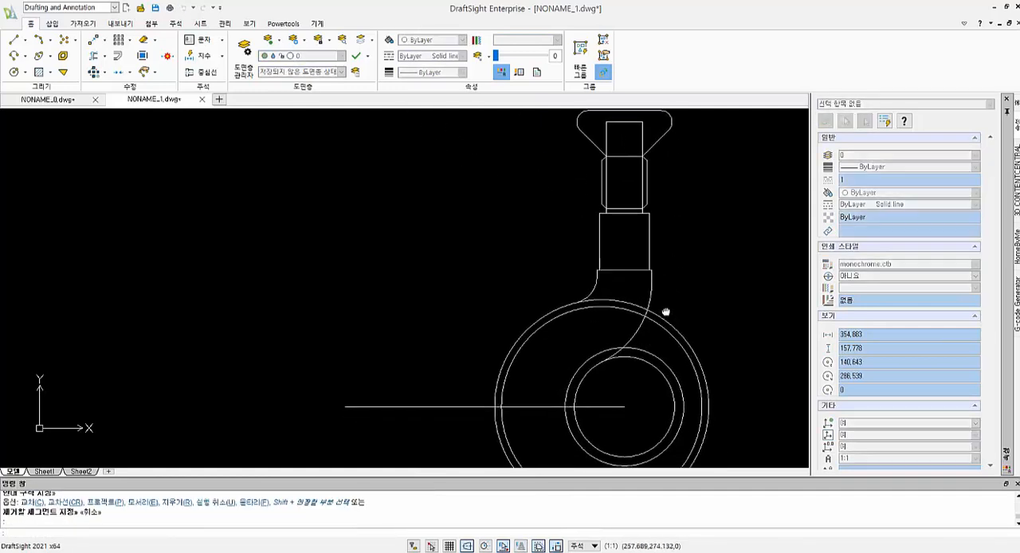
mouse_move(666, 312)
middle_down()
mouse_move(646, 296)
mouse_move(670, 295)
middle_up()
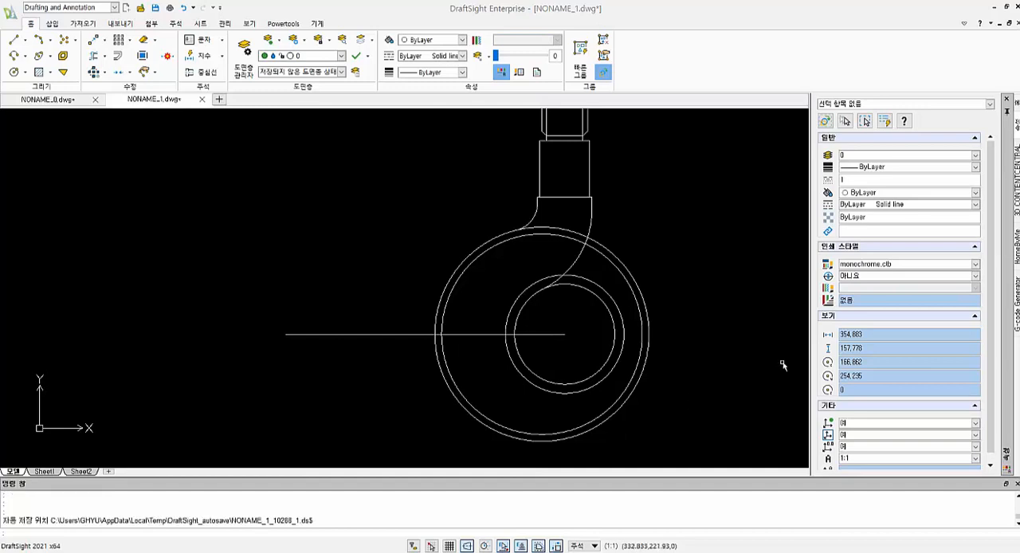
middle_drag(522, 337, 516, 293)
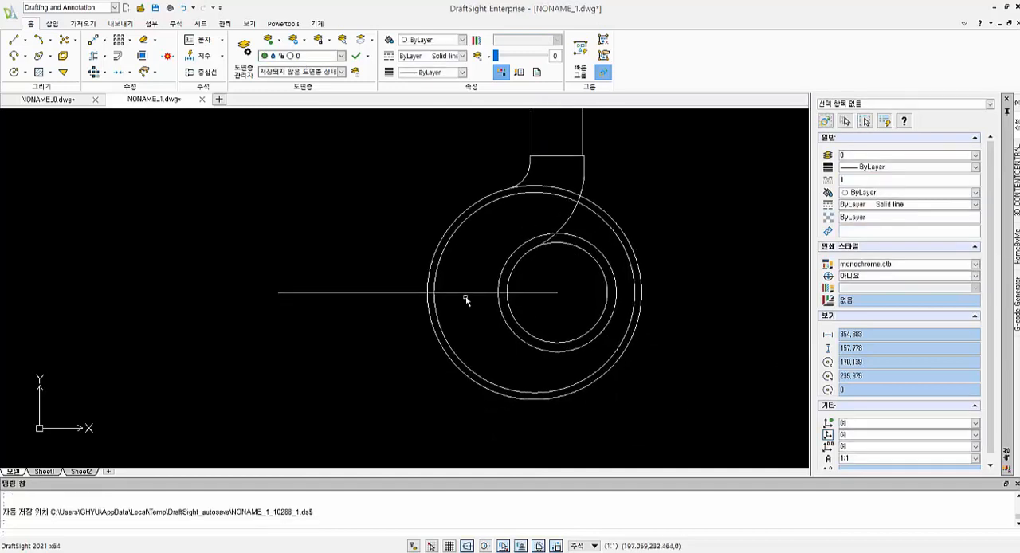
click(469, 293)
key(Delete)
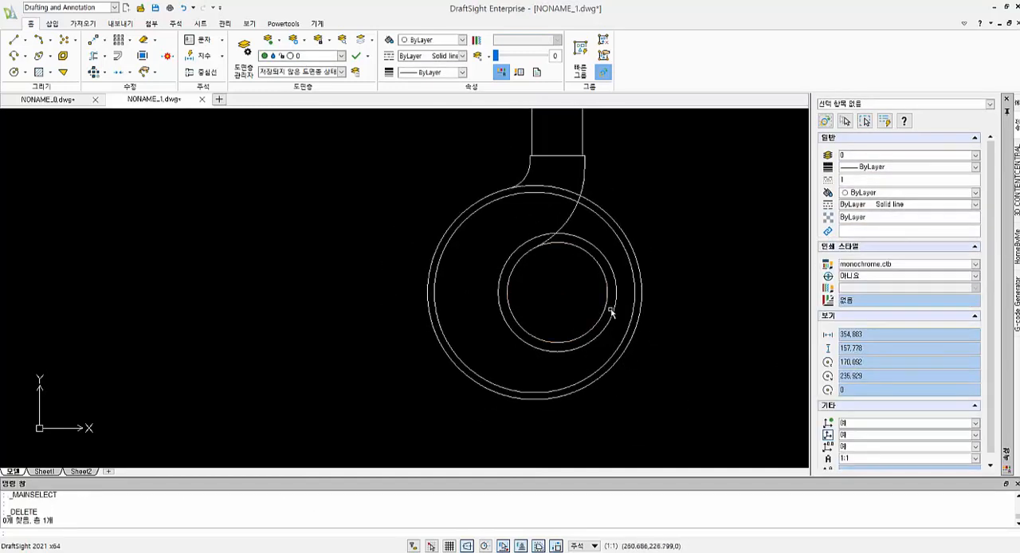
- Draw a horizontal line 52 long to the right from the centre of the small concentric circles
text(l)
key(Return)
click(556, 293)
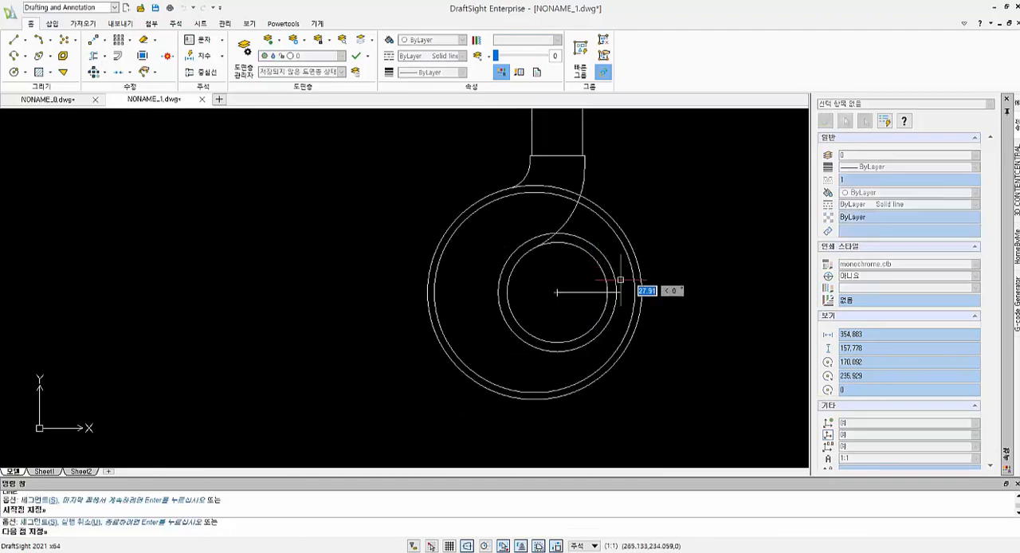
text(52)
key(Return)
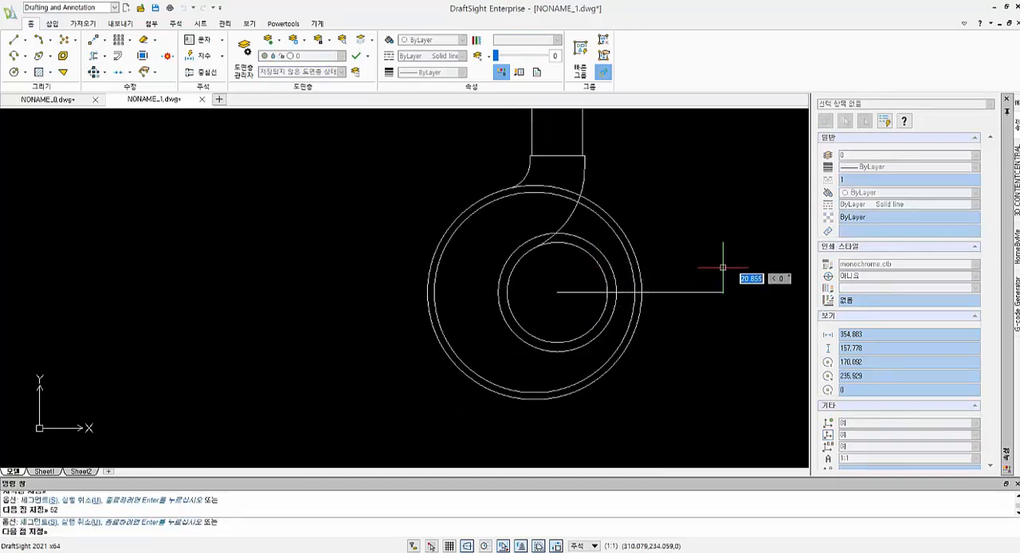
key(Return)
key(Return)
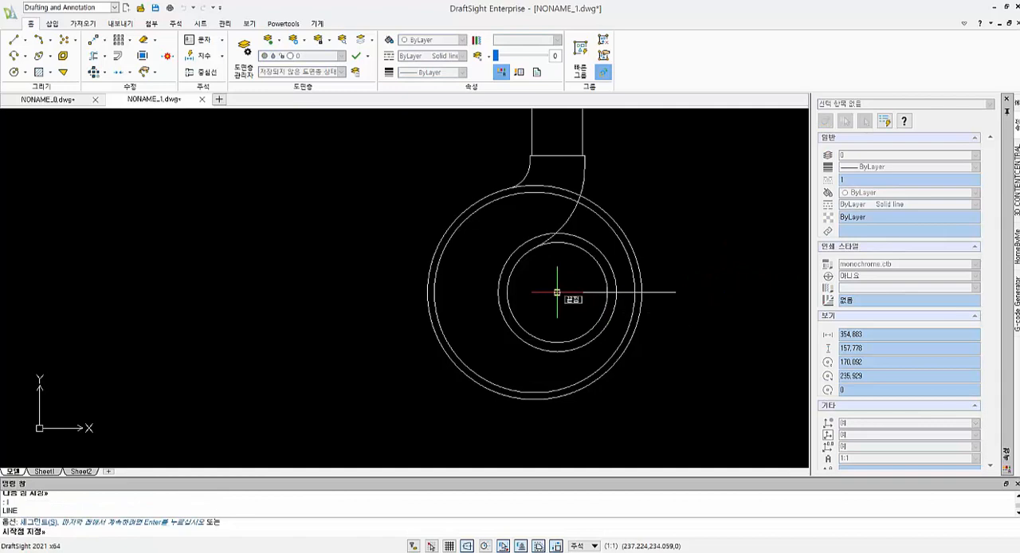
key(Escape)
- Offset the 52-long horizontal line upward by 5
text(o)
key(Return)
text(5)
key(Return)
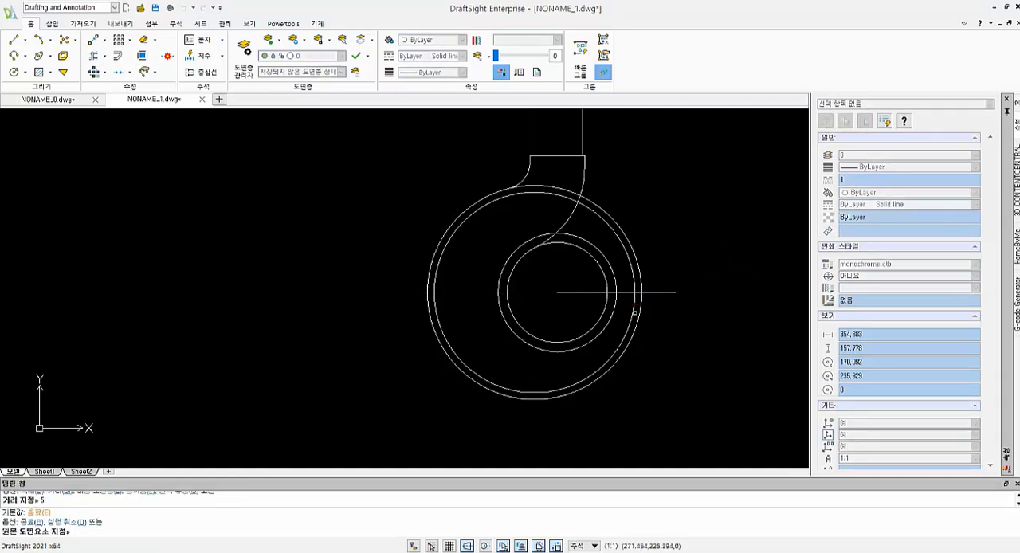
click(649, 293)
click(661, 279)
key(Escape)
- Draw a radius 15 circle centred on the right end of the upper offset line
text(c)
key(Return)
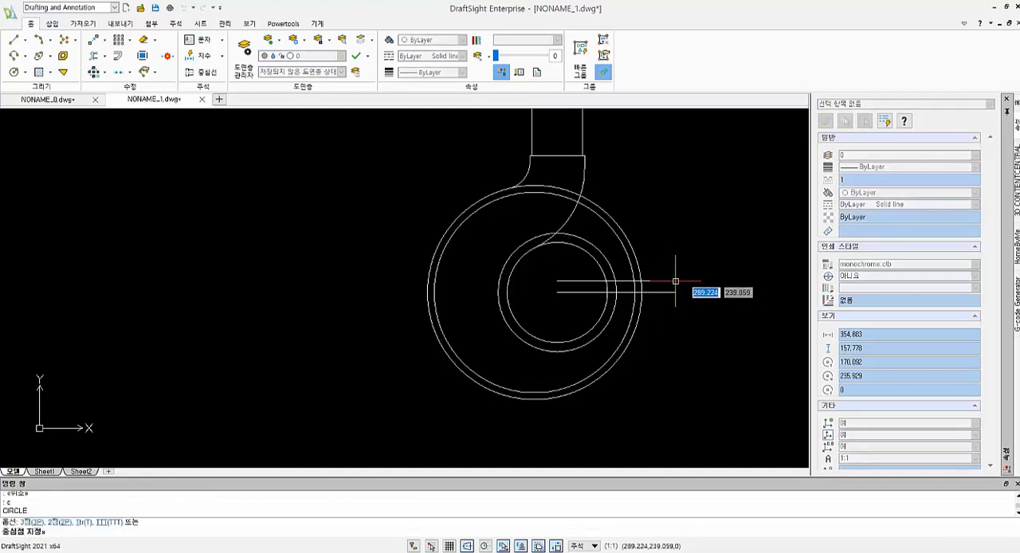
click(675, 281)
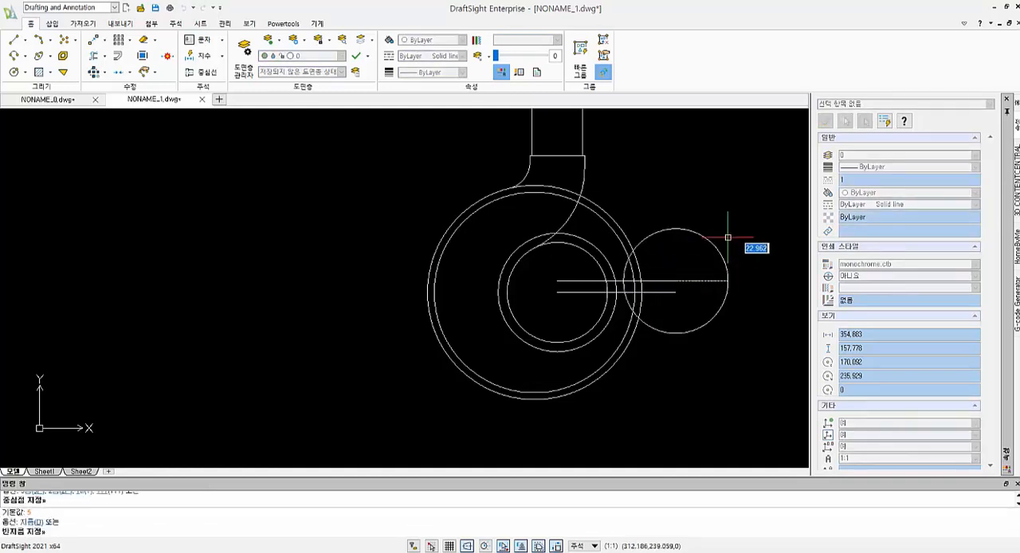
text(15)
key(Return)
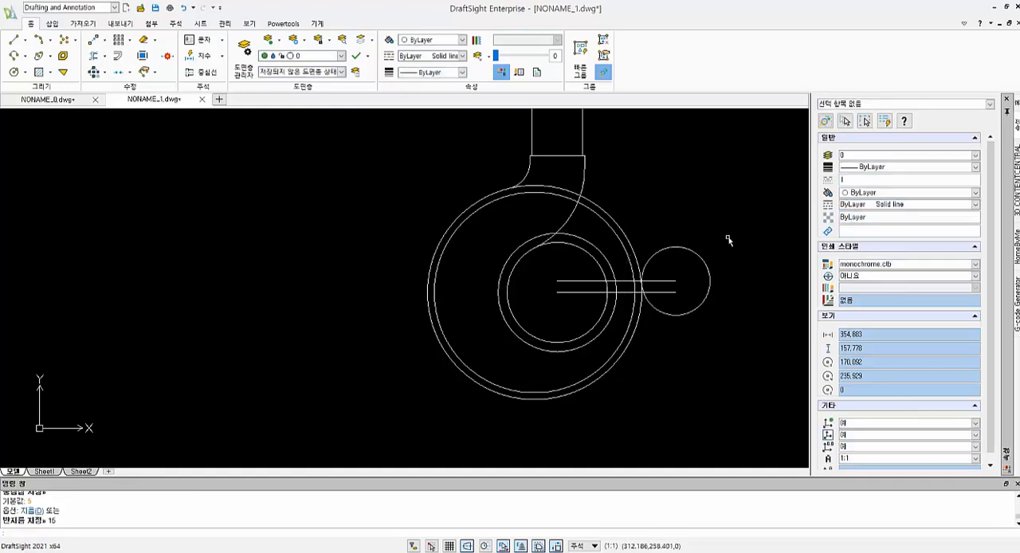
key(Escape)
key(Escape)
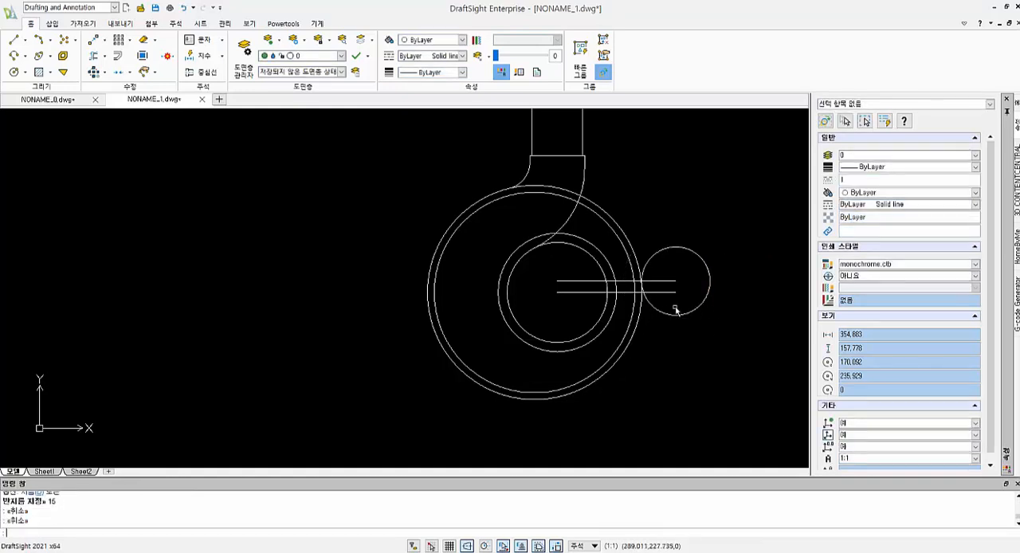
- Offset the original 52-long horizontal line downward by 2
text(o)
key(Return)
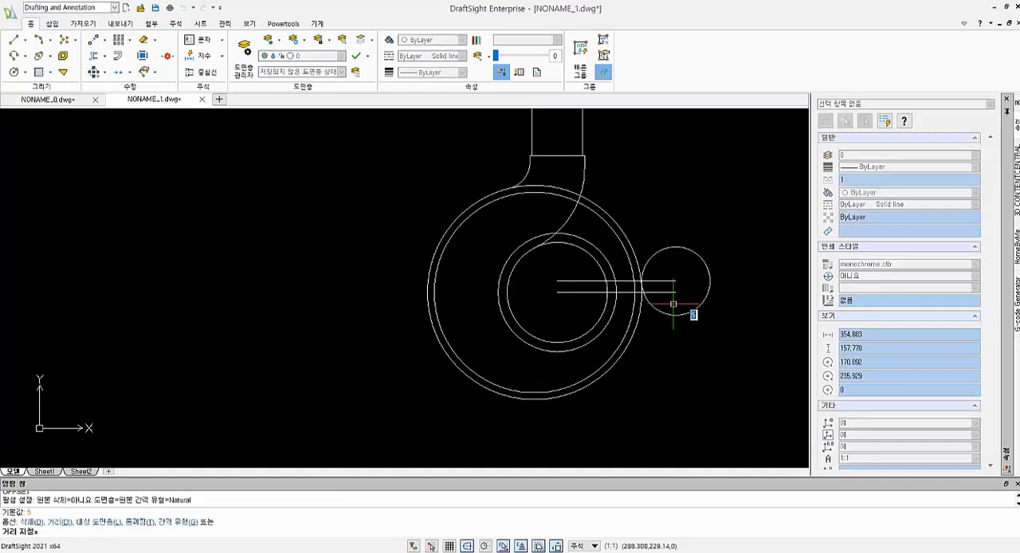
text(2)
key(Return)
click(672, 292)
click(666, 325)
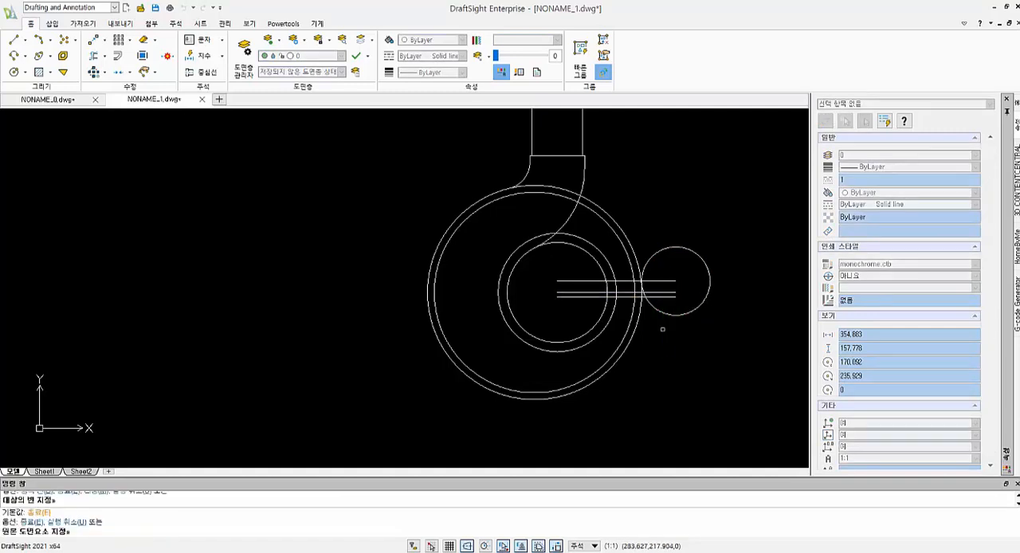
key(Escape)
key(Escape)
- Draw a vertical construction line downward from the centre of the small concentric circles to below the large circles
text(l)
key(Return)
click(556, 292)
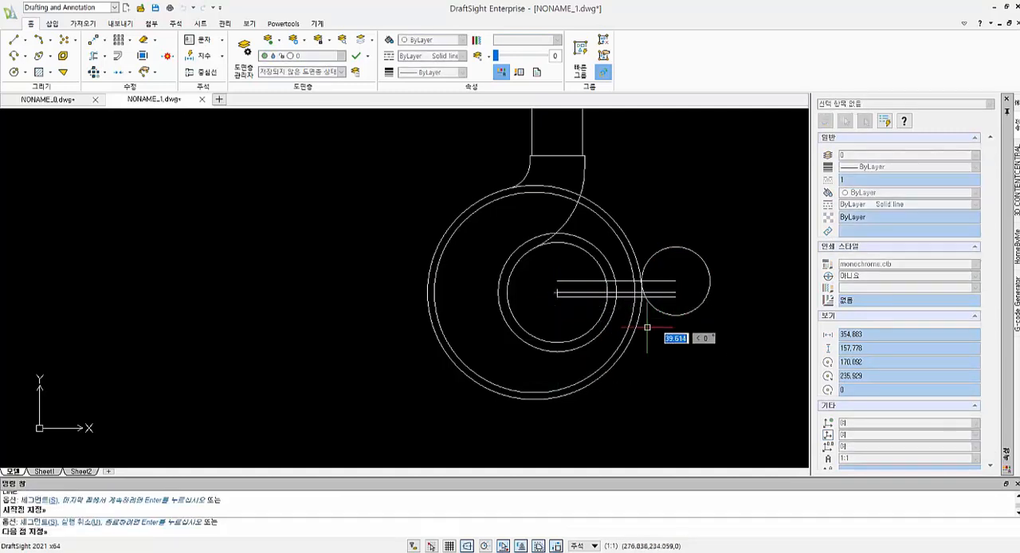
middle_drag(566, 466, 567, 410)
click(560, 352)
key(Return)
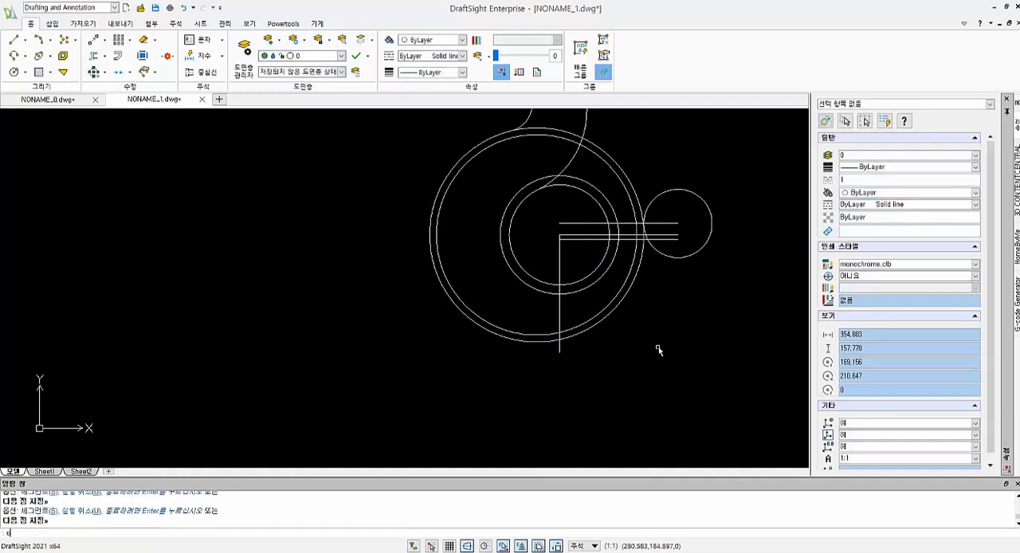
- Offset the vertical construction line to the right by 43.95
text(o)
key(Return)
text(43.95)
key(Return)
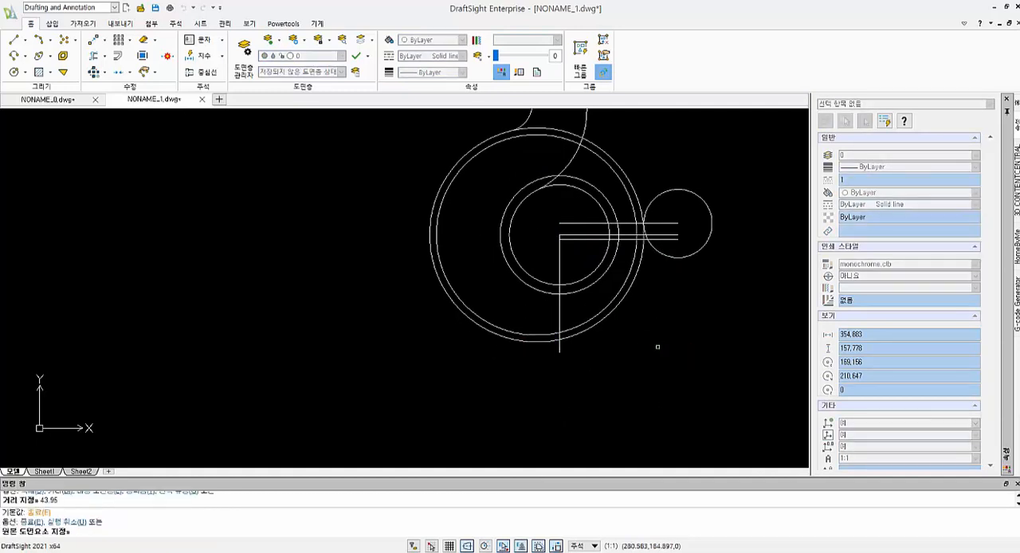
click(559, 255)
click(661, 263)
key(Escape)
- Draw a radius 22 circle centred where the offset vertical line crosses the lowest horizontal construction line
scroll(664, 243, up, 2)
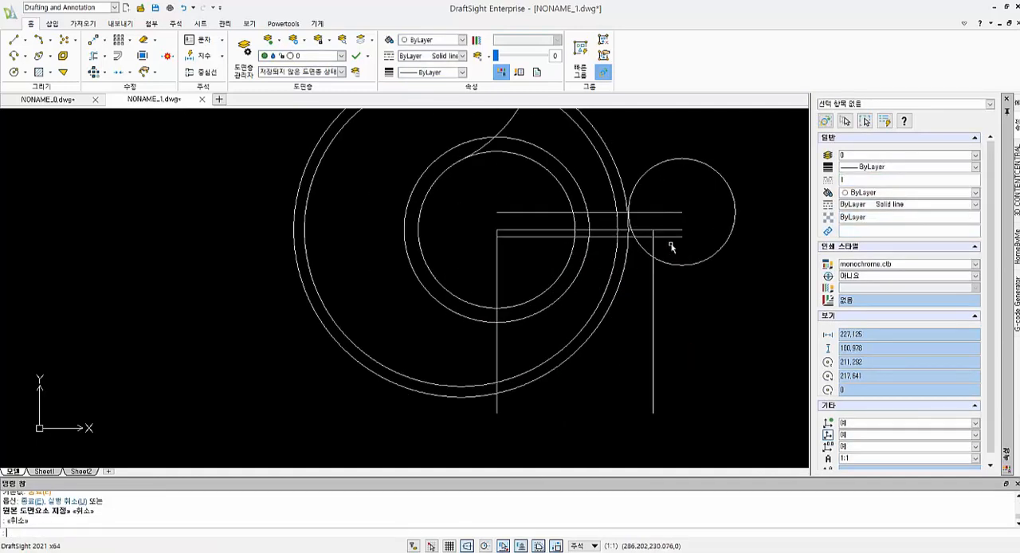
text(c)
key(Return)
click(655, 237)
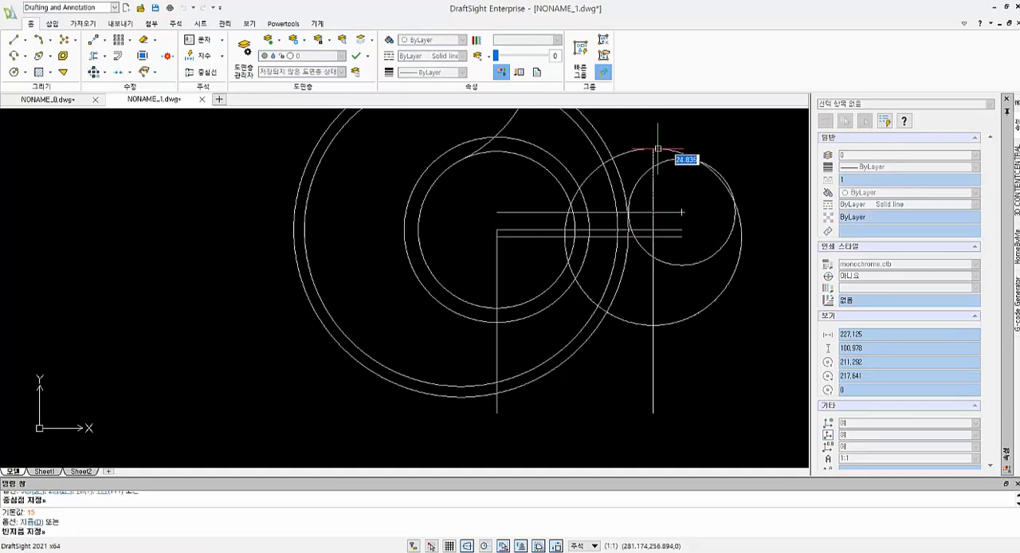
text(22)
key(Return)
key(Escape)
key(Escape)
- Delete the three horizontal and two vertical construction lines around the small concentric circles
middle_drag(710, 239, 714, 249)
click(526, 264)
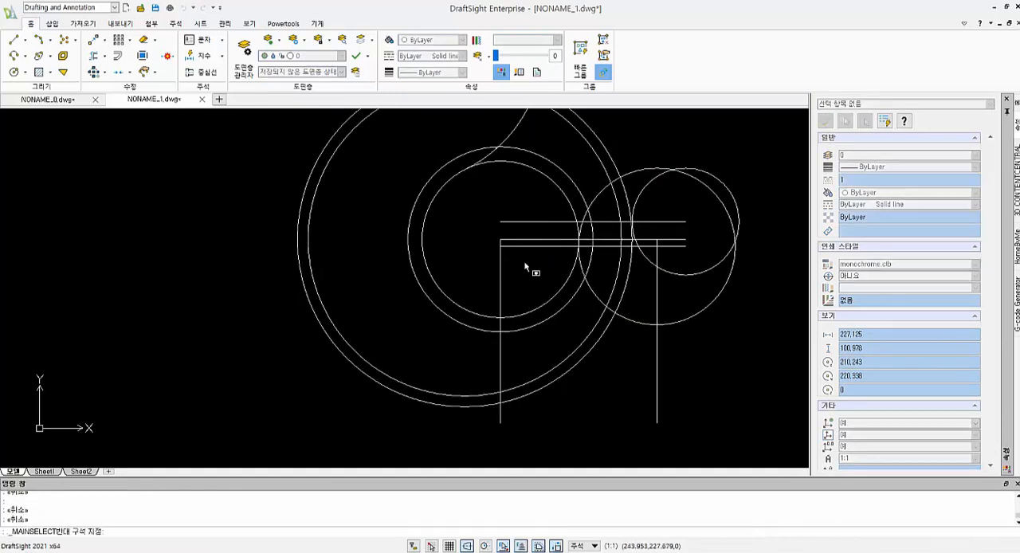
click(479, 215)
key(Delete)
click(665, 297)
click(648, 280)
key(Delete)
- Draw a radius 2.5 circle tangent to the upper left sides of the radius 22 and radius 15 circles
scroll(697, 292, up, 1)
scroll(697, 292, down, 2)
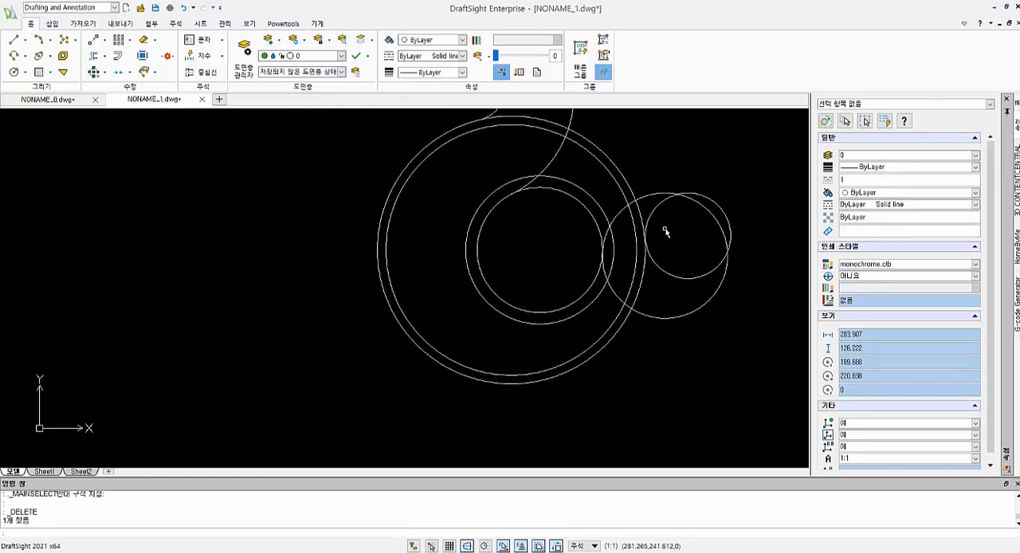
text(c)
key(Return)
text(t)
key(Return)
click(644, 197)
click(654, 208)
text(2)
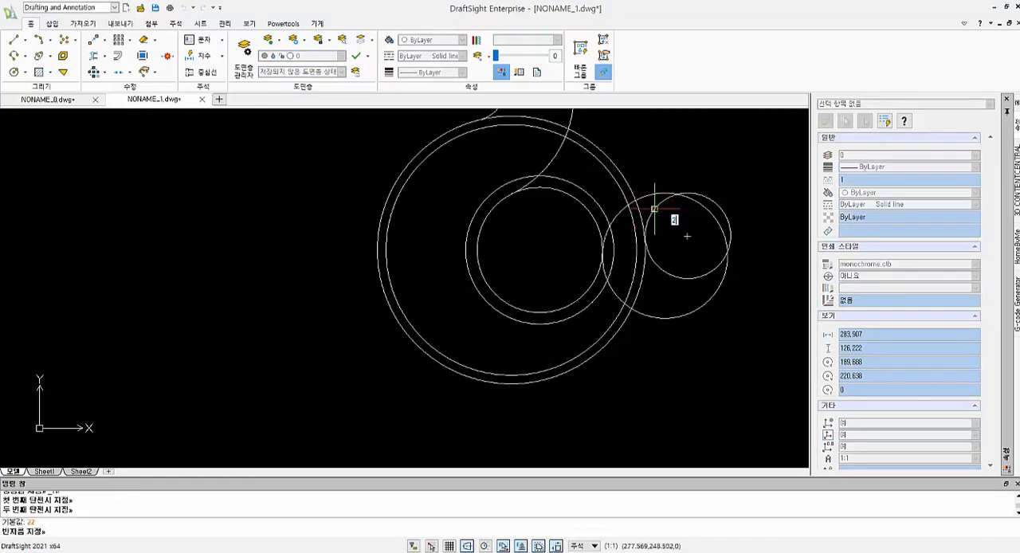
text(.5)
key(Return)
key(Escape)
key(Escape)
scroll(691, 237, up, 3)
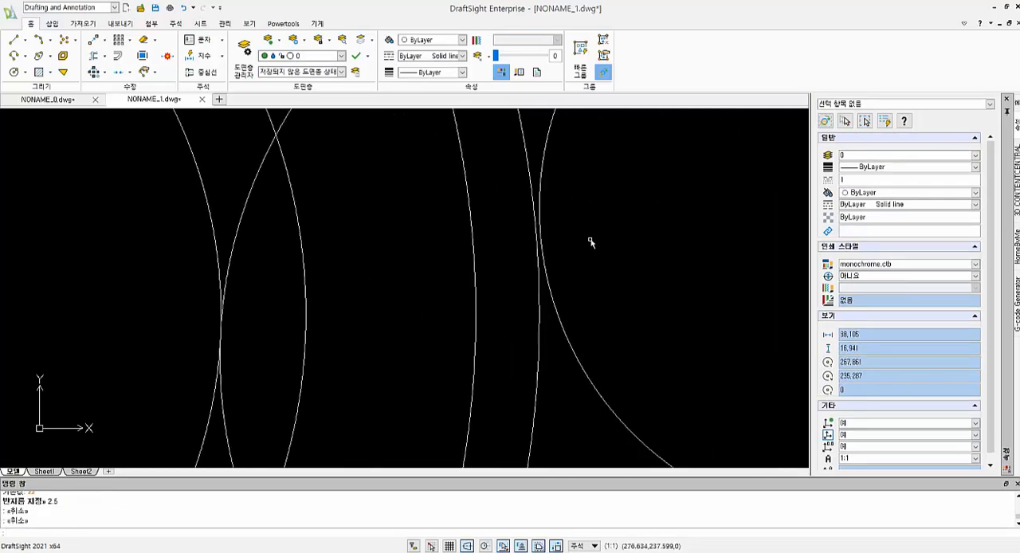
scroll(590, 241, down, 2)
key(Escape)
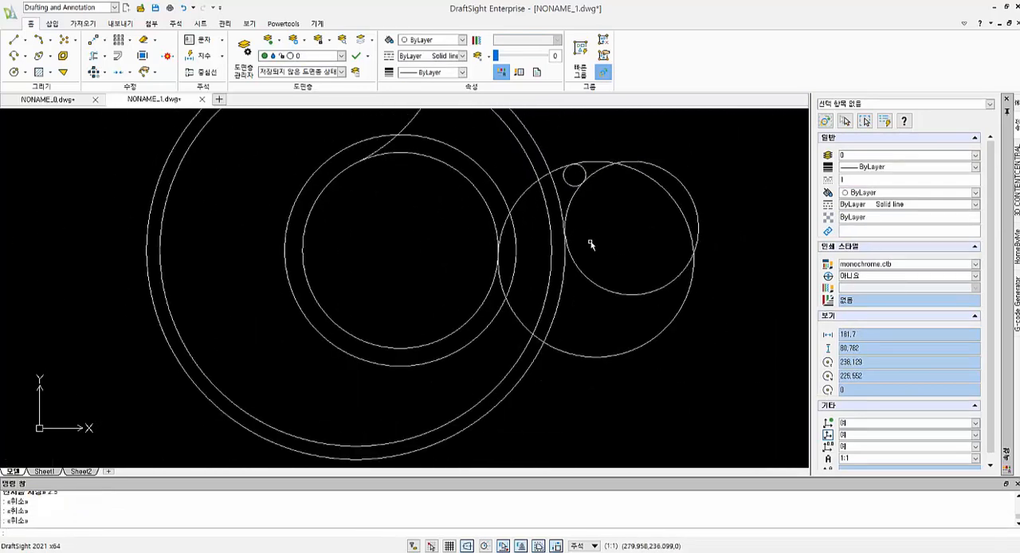
- Trim the radius 22 circle to the upper arc between the innermost concentric circle and the radius 2.5 circle
text(tr)
key(Return)
click(495, 221)
click(585, 175)
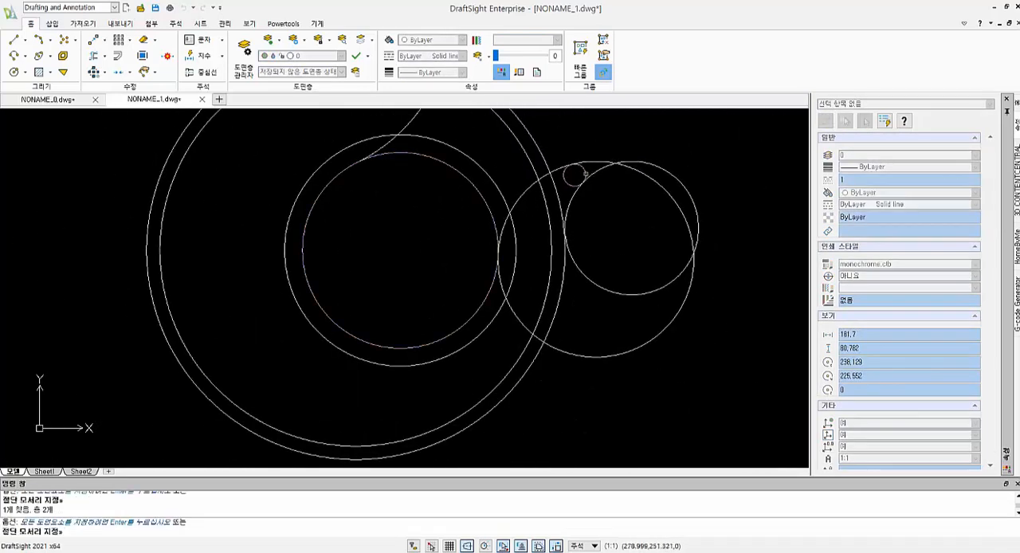
key(Return)
key(Escape)
text(l)
key(Return)
scroll(569, 239, up, 4)
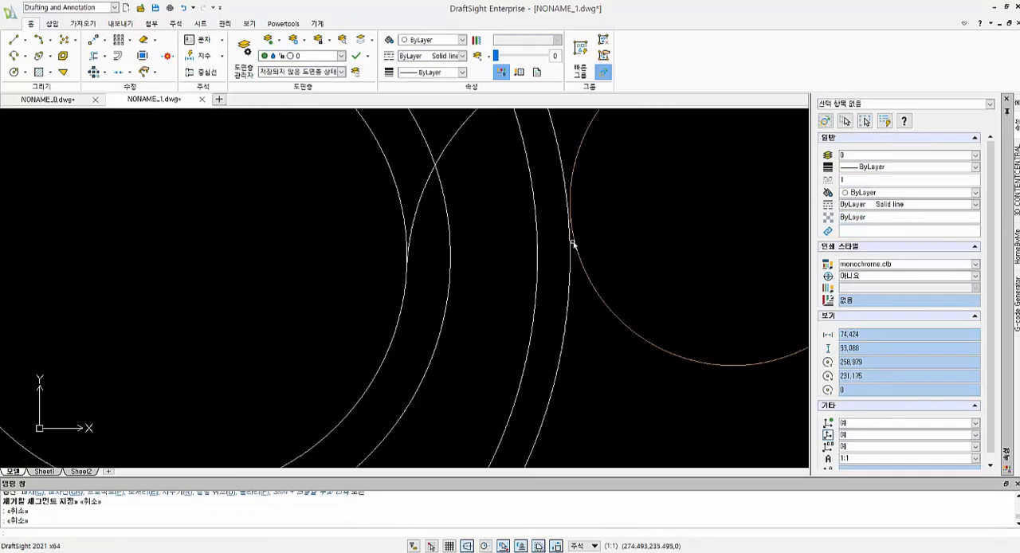
scroll(576, 242, up, 2)
click(570, 139)
key(Escape)
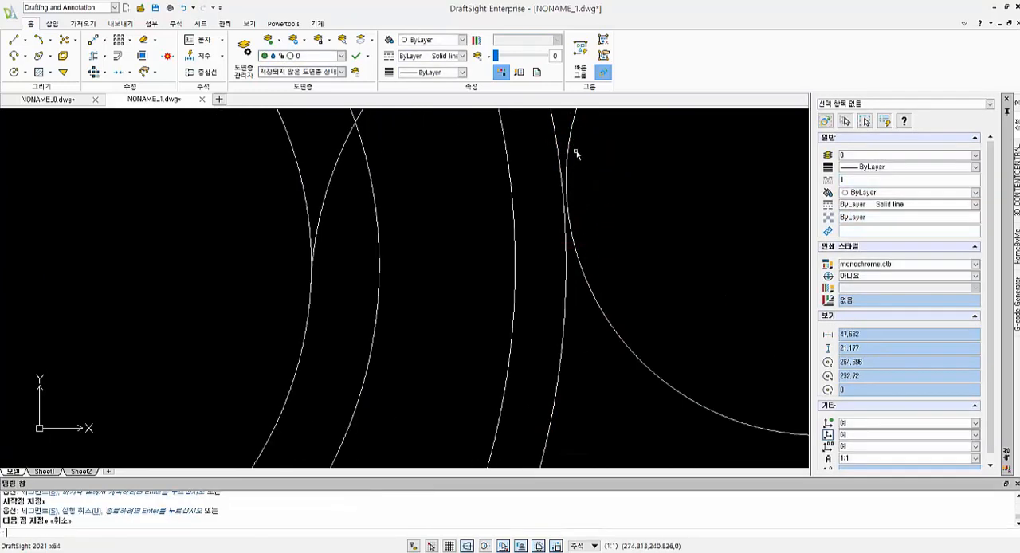
- Draw a line tangent to the left side of the radius 15 circle and the right side of the outermost large circle
text(l)
key(Return)
shift+right_click(566, 147)
click(597, 313)
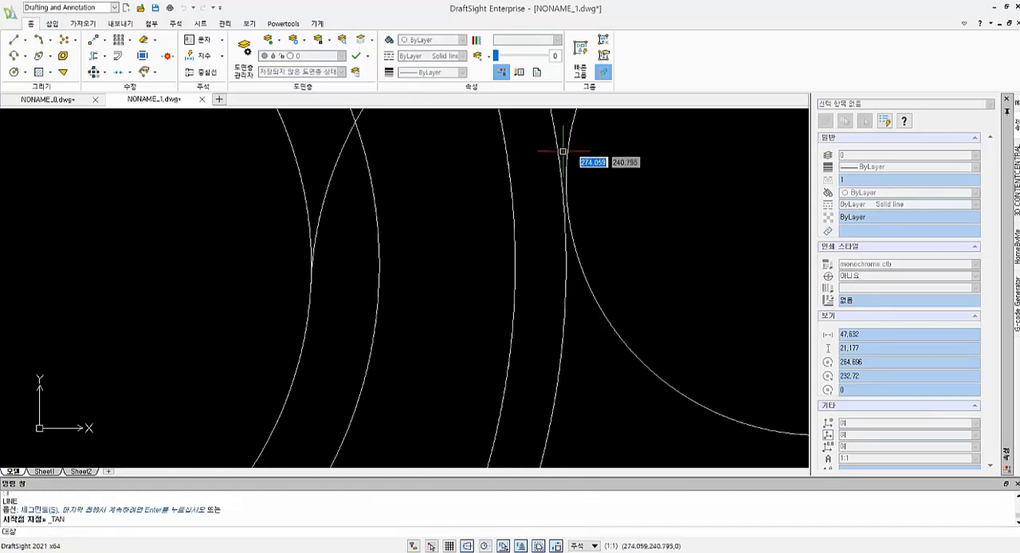
click(568, 150)
shift+right_click(564, 305)
click(594, 469)
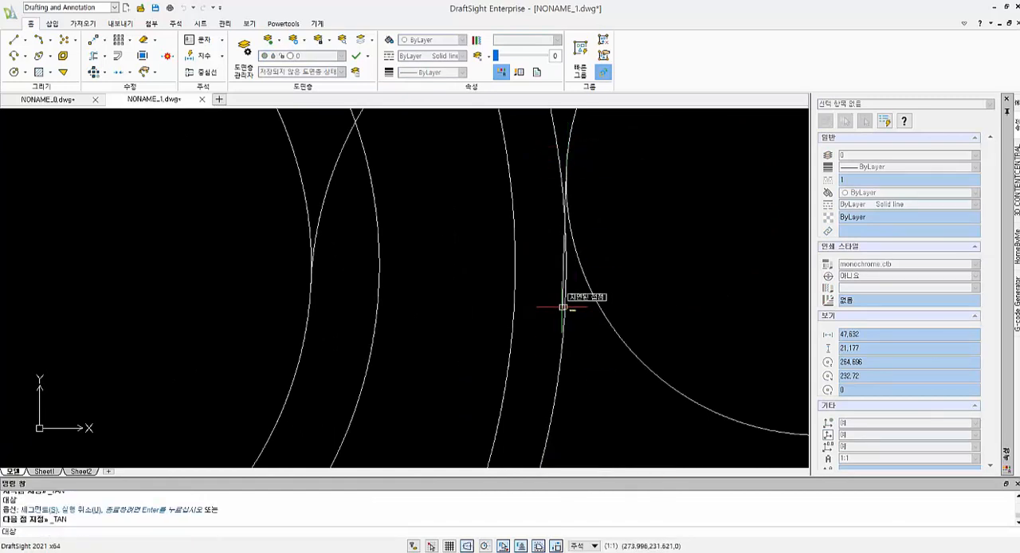
click(614, 324)
key(Escape)
scroll(630, 288, down, 4)
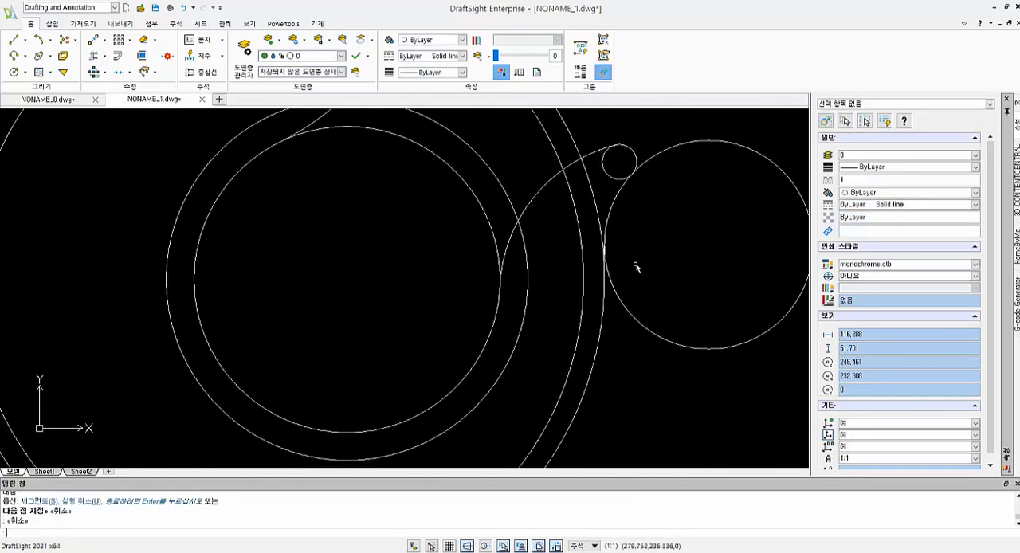
- Try to trim the radius 15 circle between the radius 2.5 circle and the line tangent to its left side
key(Escape)
key(Escape)
key(Escape)
text(tr)
key(Return)
click(624, 178)
scroll(617, 247, up, 2)
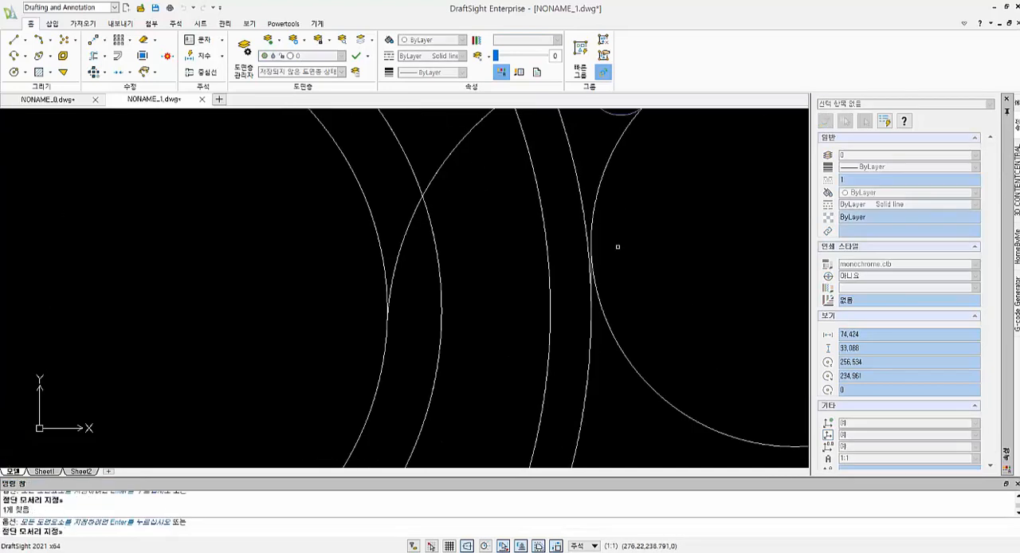
scroll(618, 247, up, 3)
click(528, 320)
key(Return)
click(537, 326)
click(536, 328)
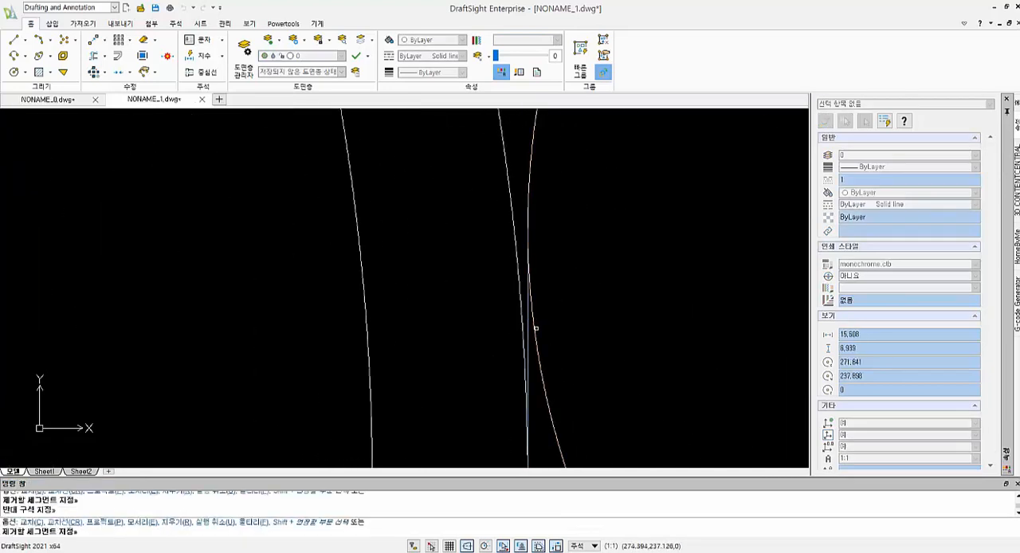
scroll(536, 328, up, 3)
scroll(549, 324, down, 11)
key(Escape)
key(Escape)
key(Escape)
- Trim the radius 15 circle to its upper left arc between the radius 2.5 circle and the tangent line
text(tr)
key(Return)
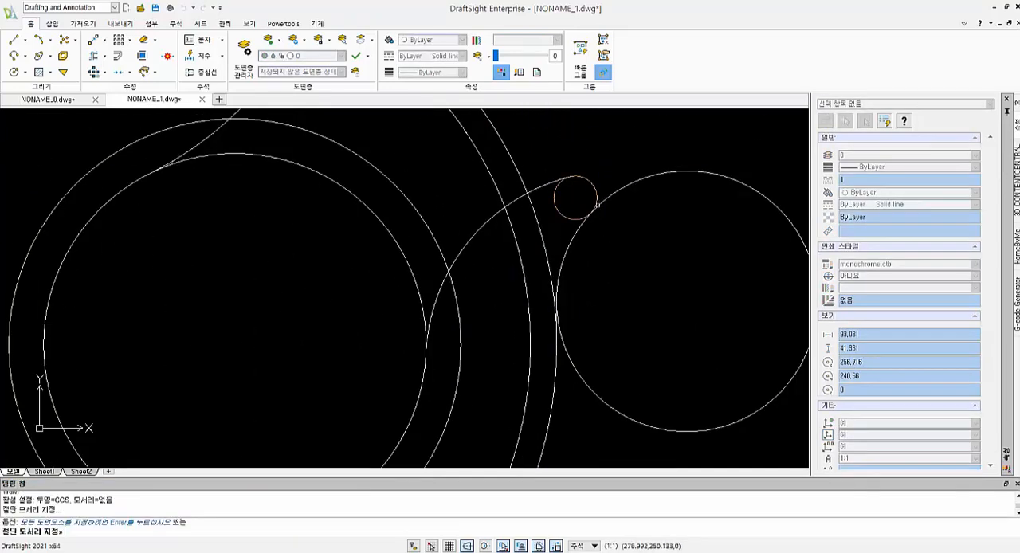
click(595, 205)
scroll(568, 316, up, 6)
scroll(562, 318, up, 1)
click(515, 325)
key(Return)
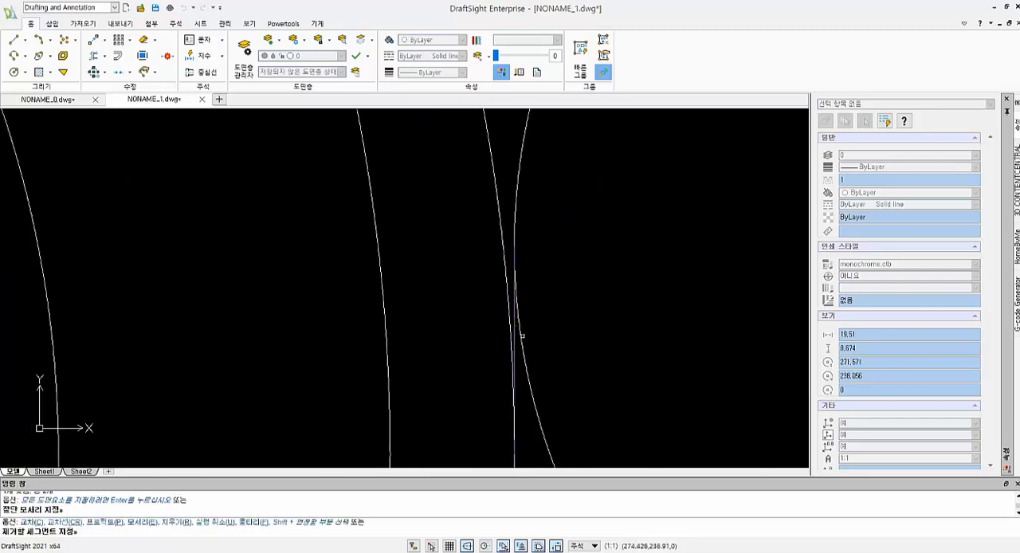
click(523, 337)
scroll(564, 332, up, 4)
scroll(570, 328, down, 12)
key(Escape)
scroll(644, 254, down, 2)
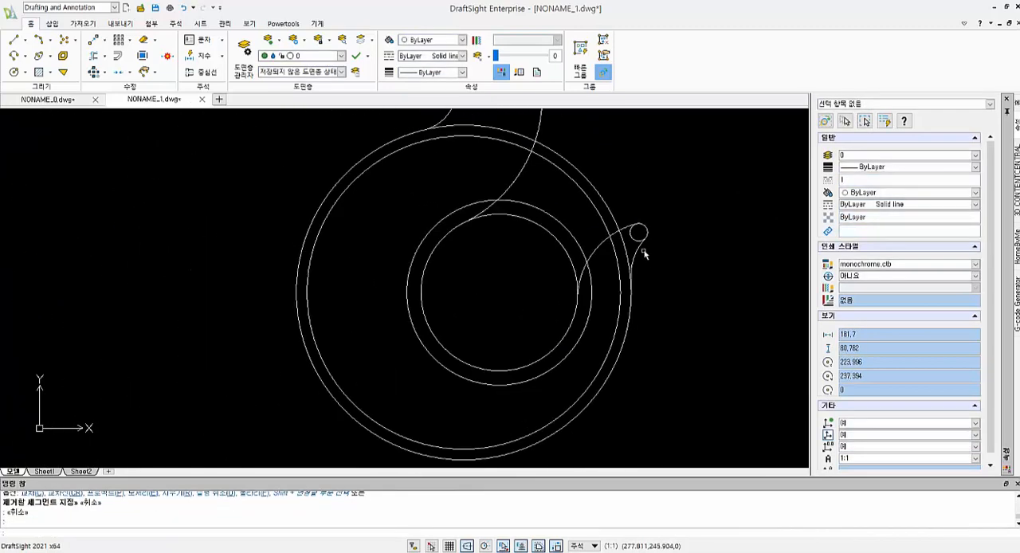
- Try to trim the outermost circle's upper right part using the left neck arc and the radius 15 arc as cutting edges
text(tr)
key(Return)
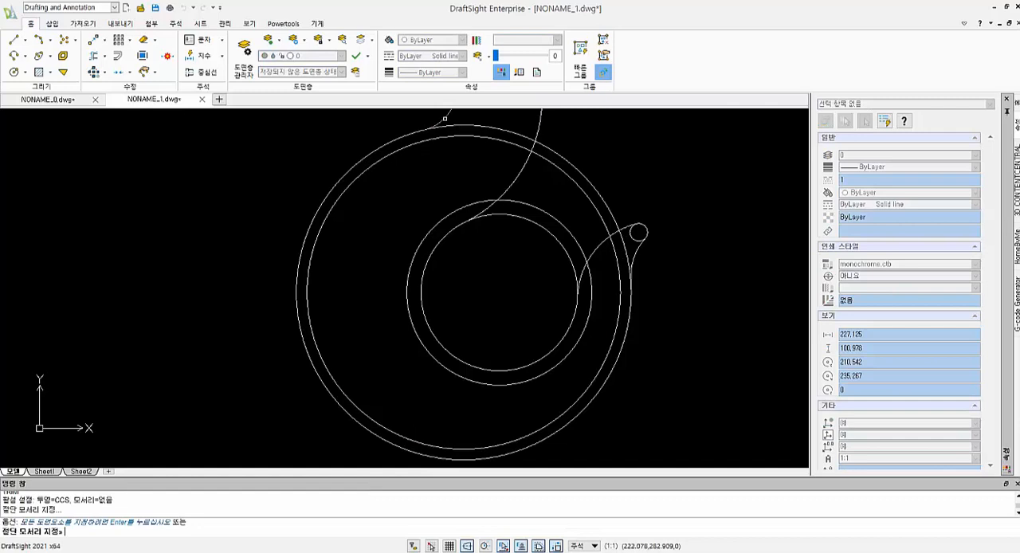
click(445, 118)
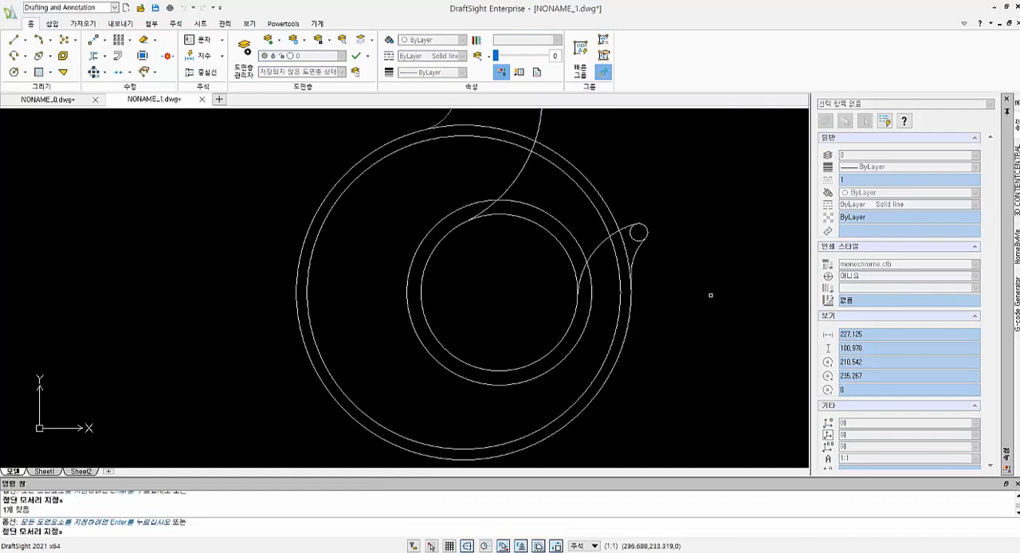
click(637, 254)
key(Return)
click(613, 213)
key(Escape)
key(Escape)
key(Escape)
text(tr)
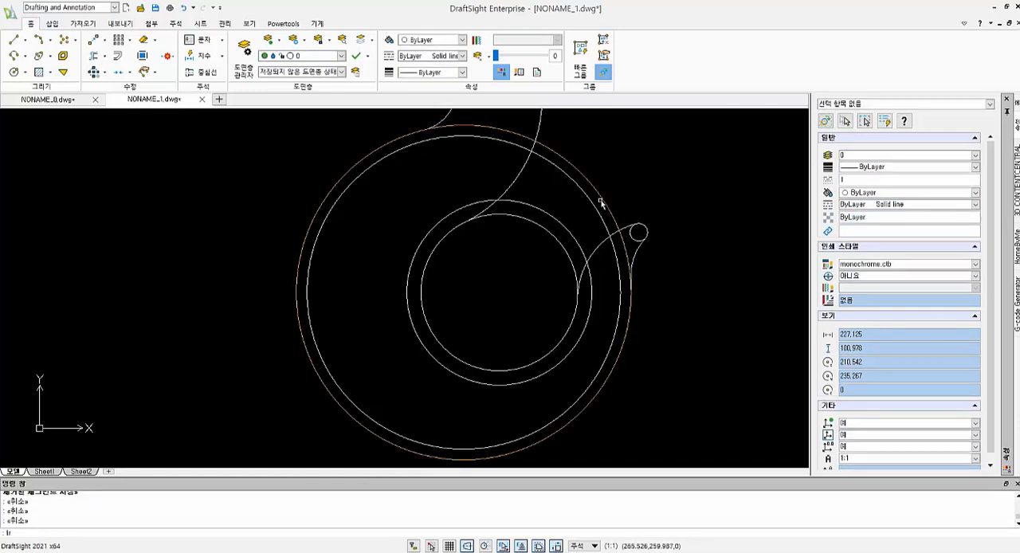
key(Return)
click(446, 118)
scroll(635, 267, up, 2)
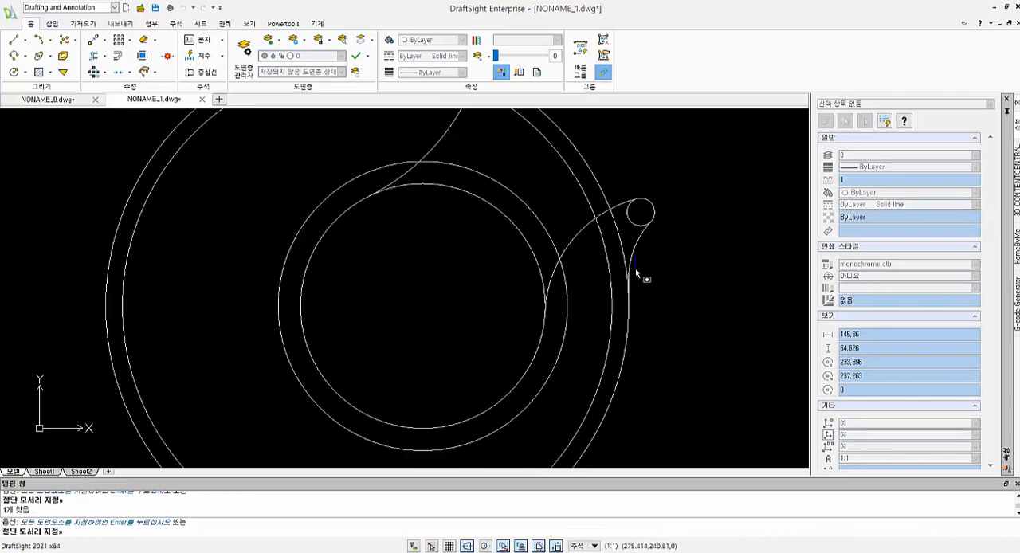
scroll(636, 275, down, 3)
scroll(637, 288, up, 2)
key(Escape)
- Trim away the outermost circle's upper right part between the left neck arc and the short tangent line below the tip
text(tr)
key(Return)
scroll(636, 285, up, 5)
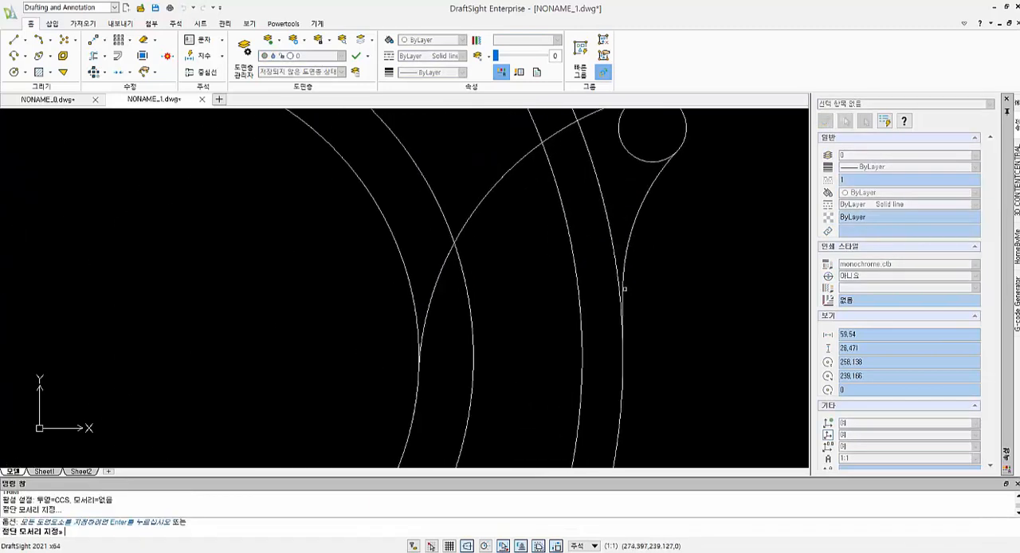
click(624, 291)
scroll(623, 288, down, 8)
scroll(520, 177, up, 2)
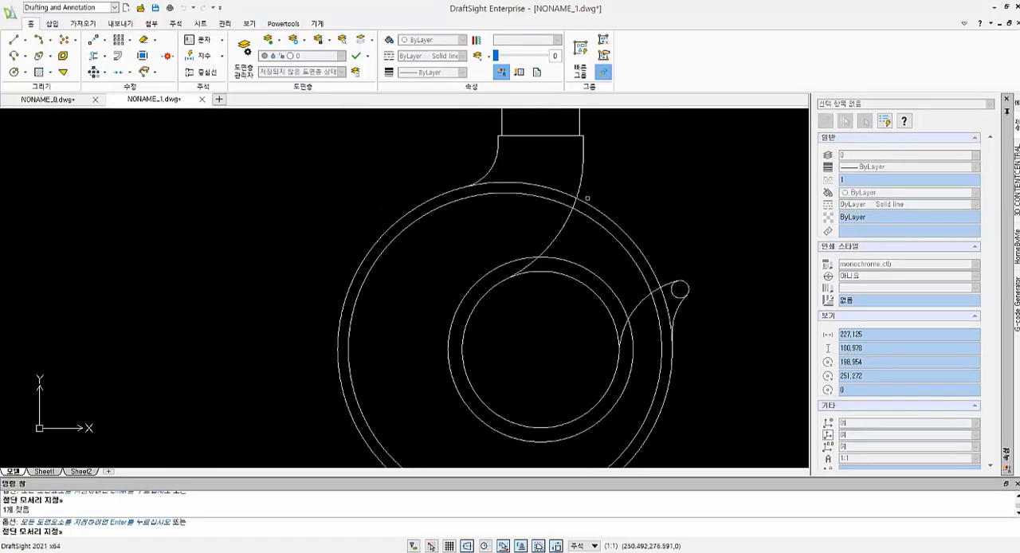
click(496, 154)
key(Return)
click(620, 207)
key(Return)
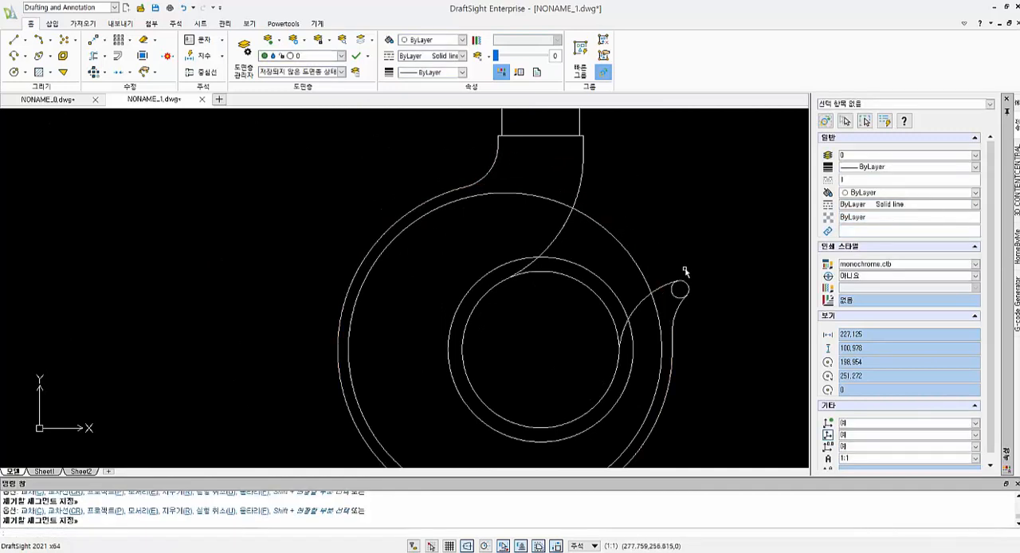
- Draw a horizontal construction line 19 long, running left from the centre of the small concentric circles
scroll(690, 258, down, 1)
middle_drag(691, 257, 699, 250)
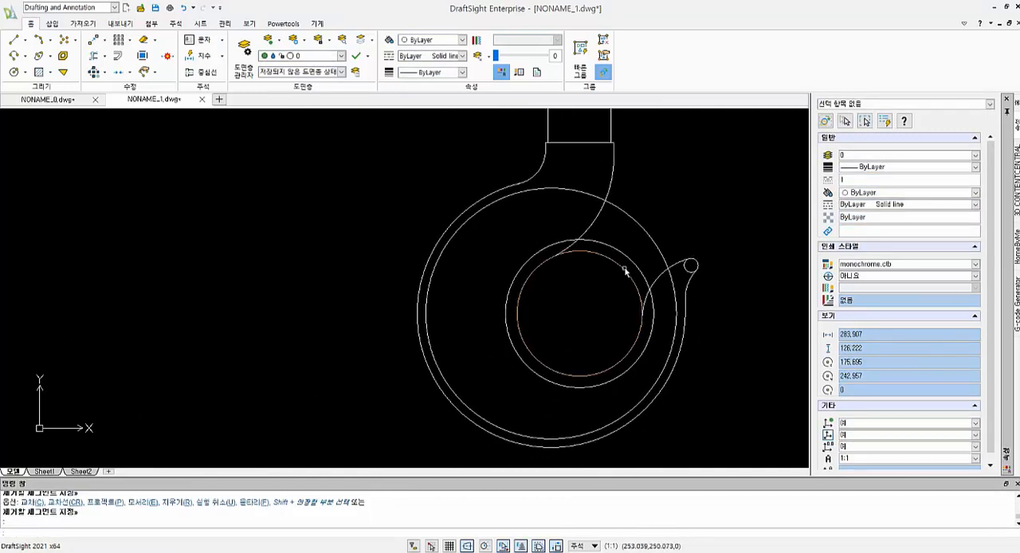
text(l)
key(Return)
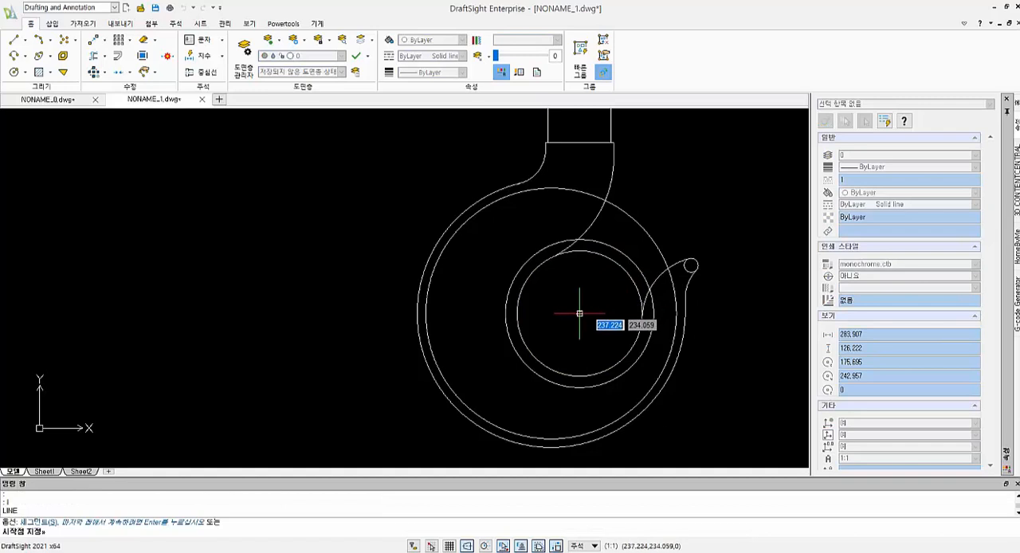
click(579, 314)
text(19)
key(Return)
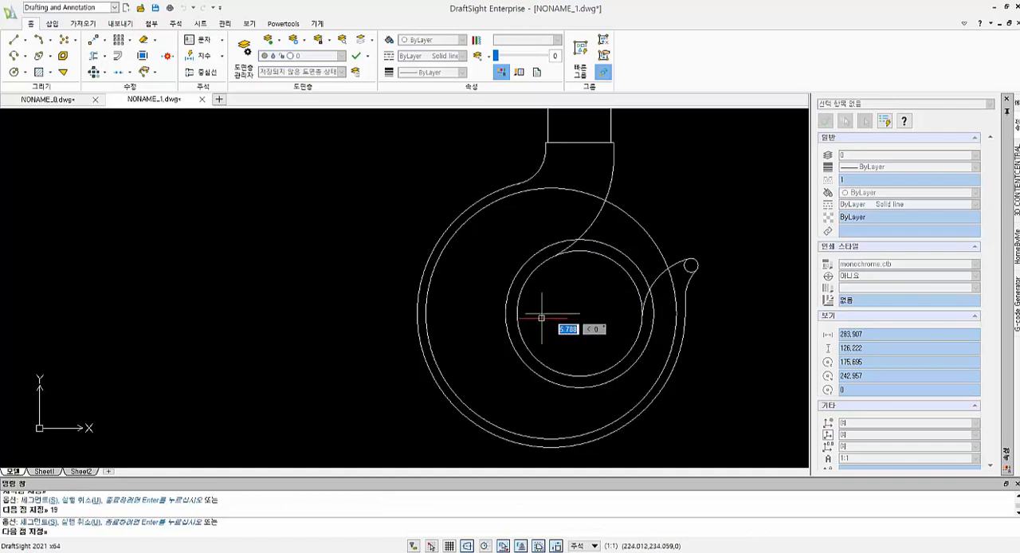
key(Return)
- Draw a radius 35 circle centred on the left end of the 19 long construction line
text(c)
key(Return)
click(525, 314)
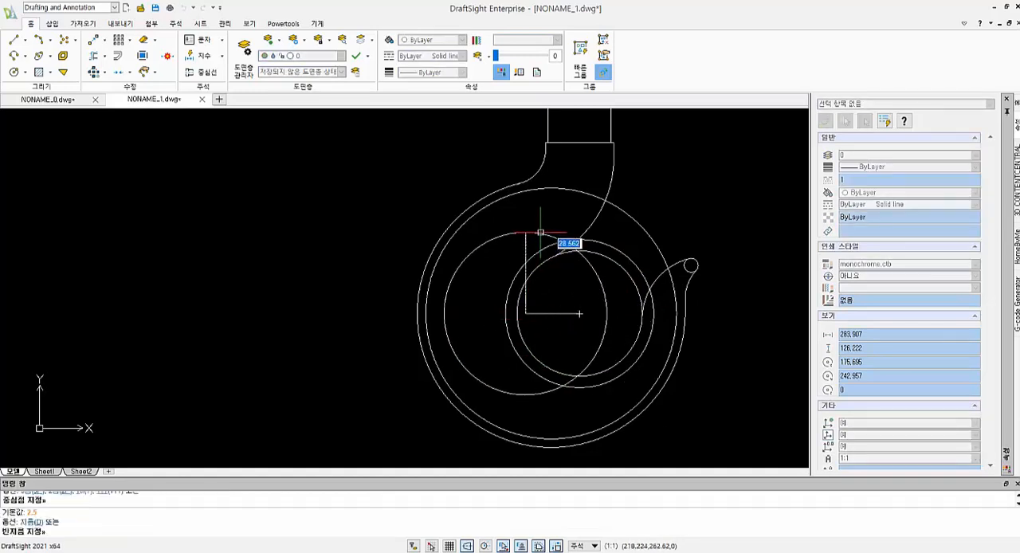
text(36)
key(Return)
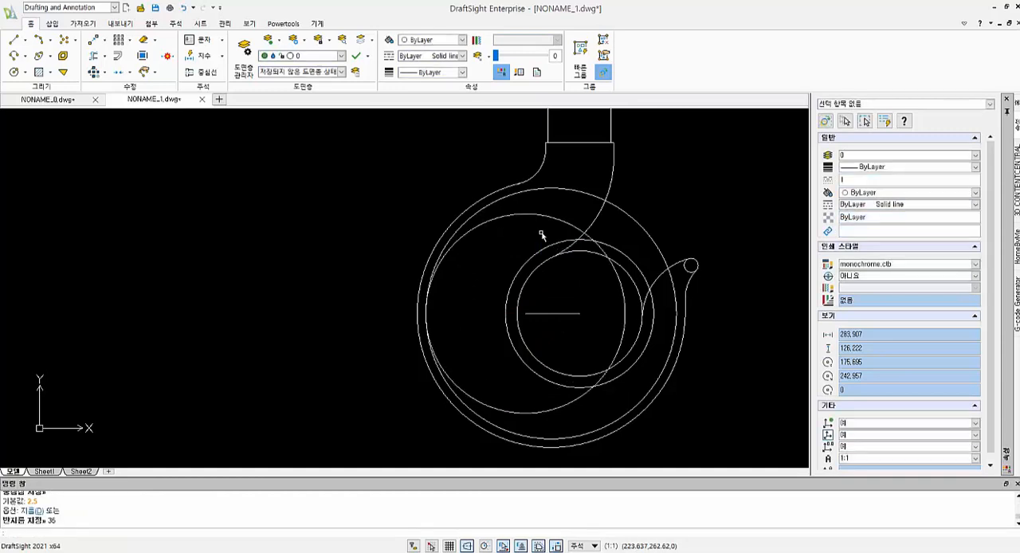
key(Escape)
key(Escape)
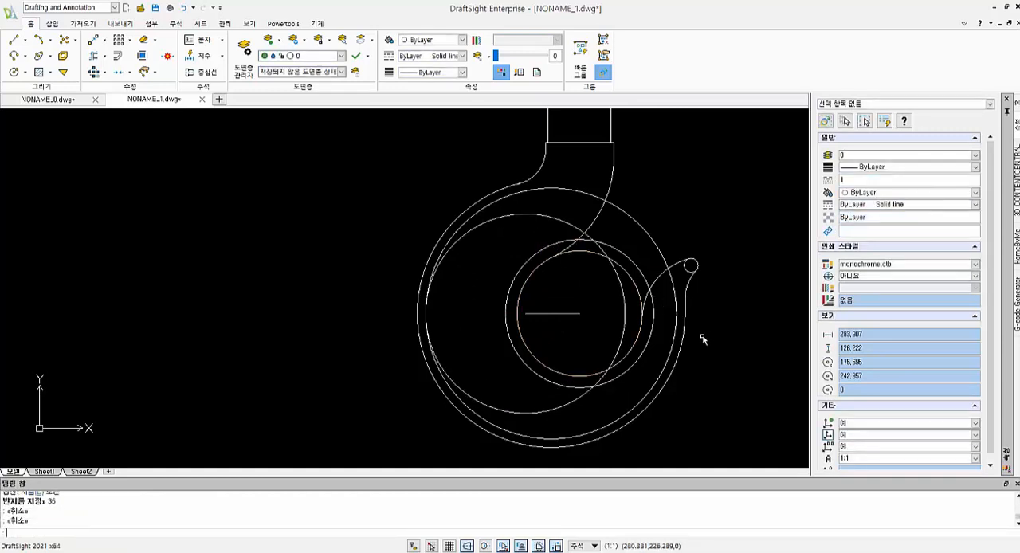
- Draw a radius 9 circle tangent to the radius 35 circle and the upper left of the outer small concentric circle
text(c)
key(Return)
text(t)
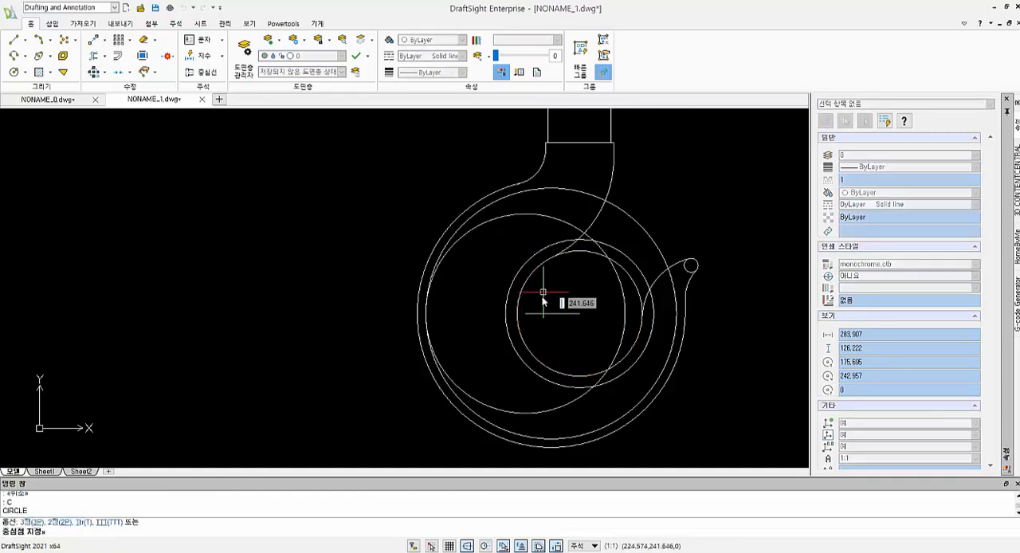
key(Return)
click(535, 214)
click(539, 252)
text(9)
key(Return)
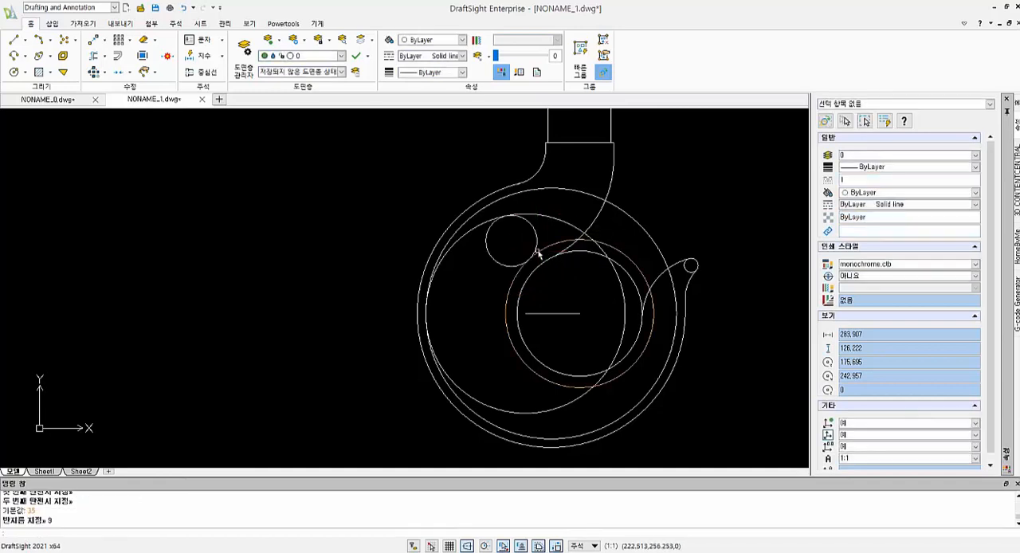
key(Escape)
key(Escape)
text(tr)
key(Return)
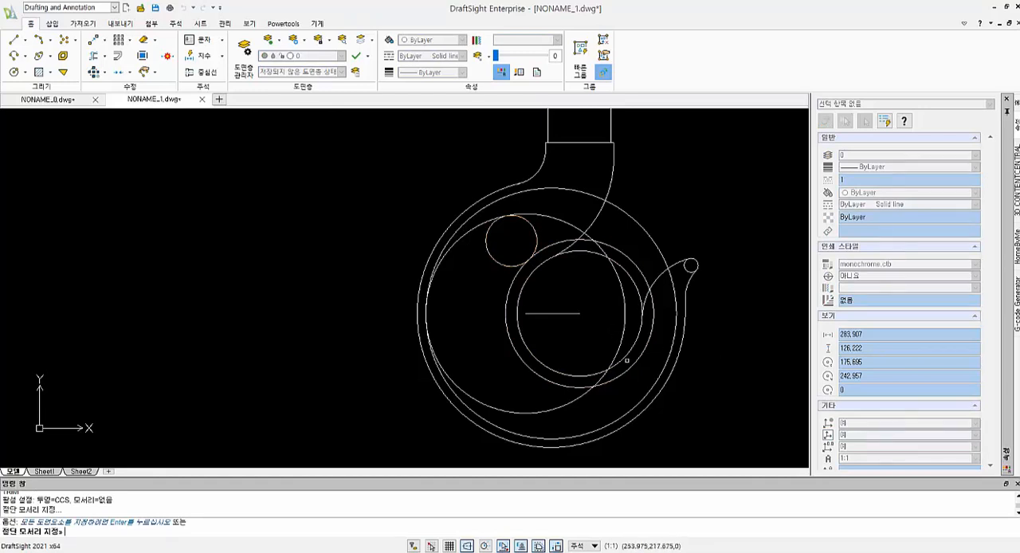
key(Escape)
key(Escape)
key(Escape)
- Draw a radius 6 circle tangent to the outer small concentric circle and the inner large circle at the lower right
middle_drag(668, 385, 676, 363)
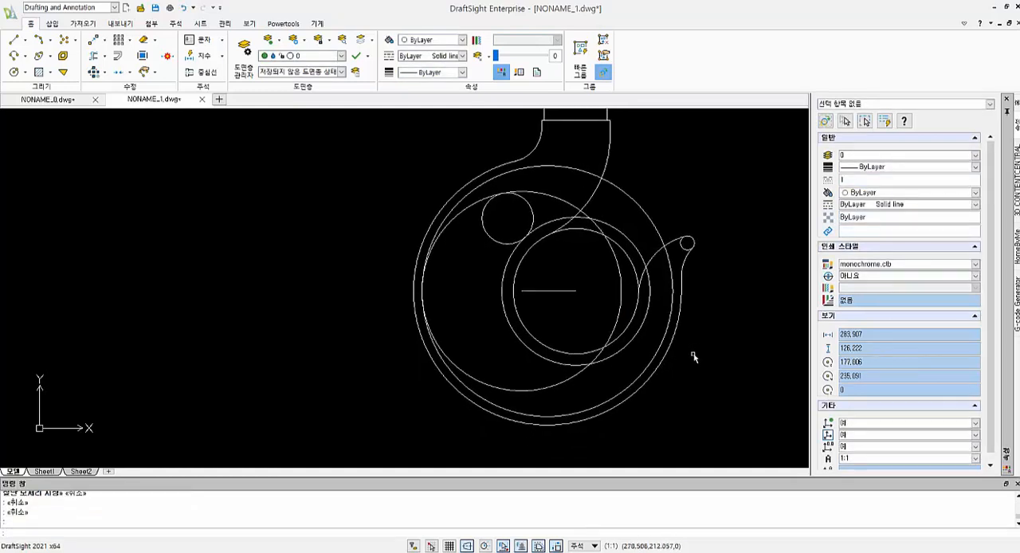
middle_drag(635, 328, 633, 276)
text(c)
key(space)
text(tr)
key(space)
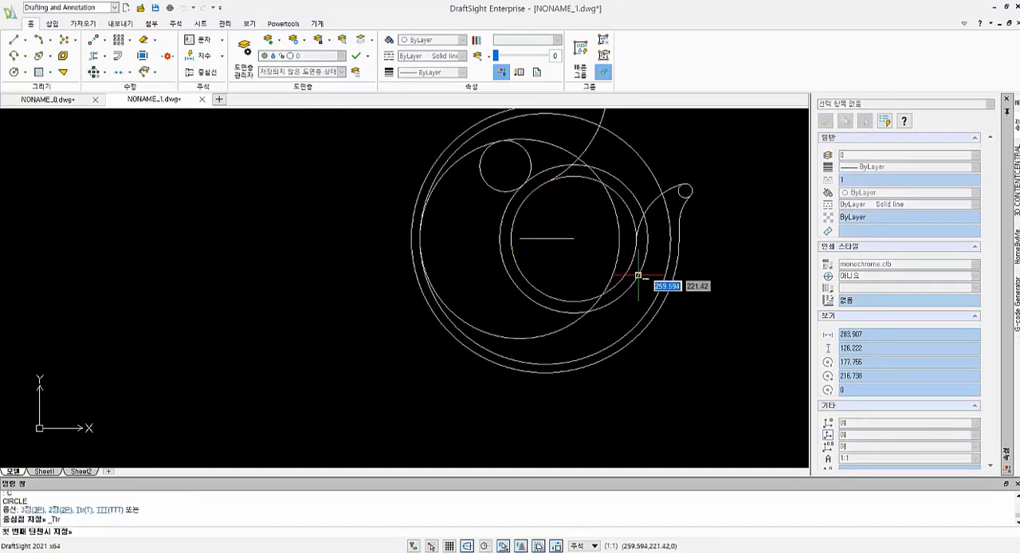
click(614, 301)
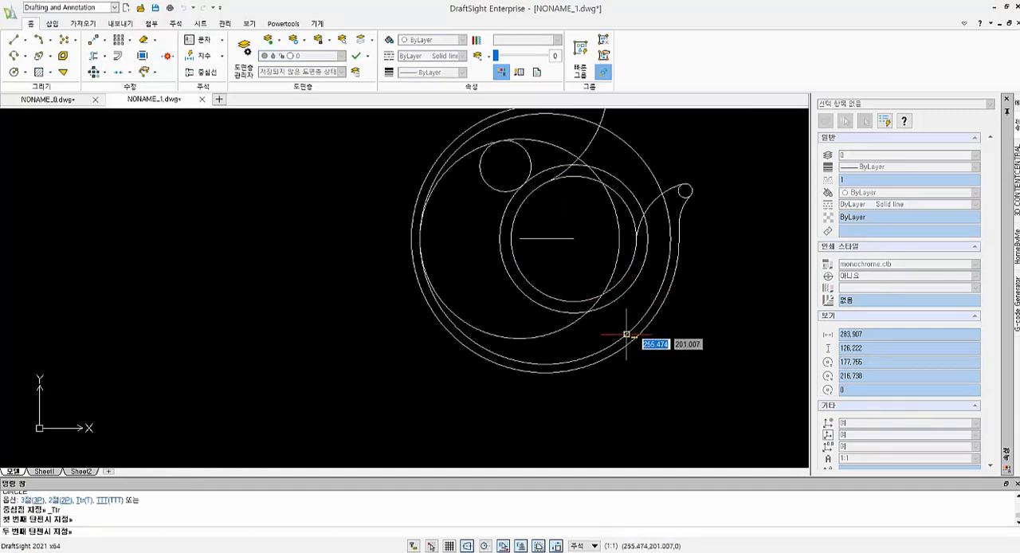
click(627, 336)
text(6)
key(Return)
key(Escape)
key(Escape)
text(tr)
key(space)
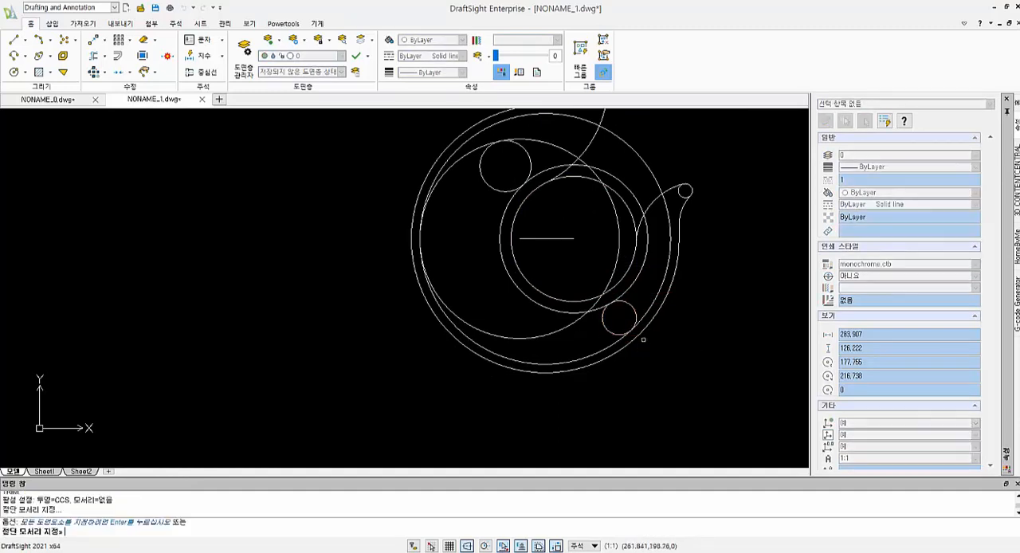
click(631, 308)
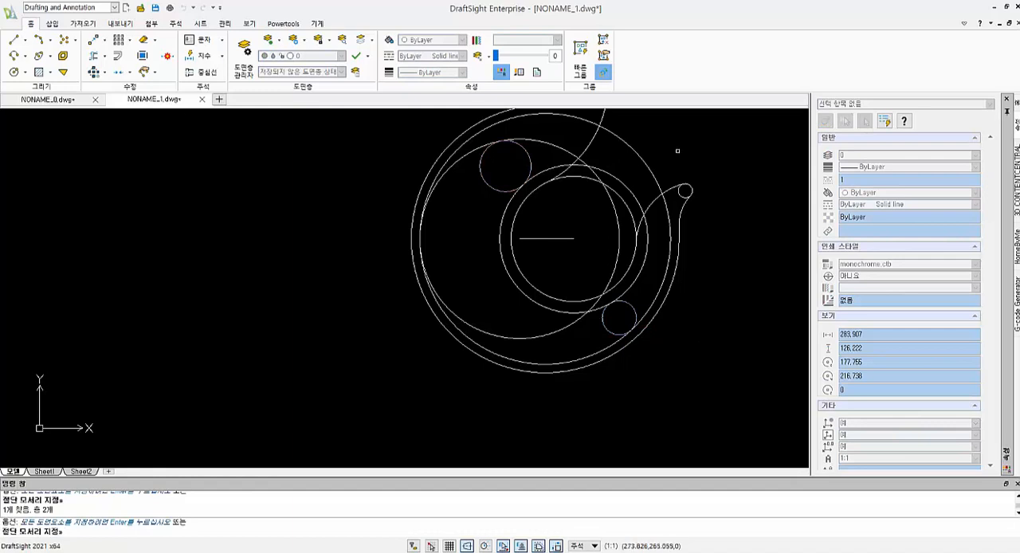
key(Return)
key(Escape)
key(Escape)
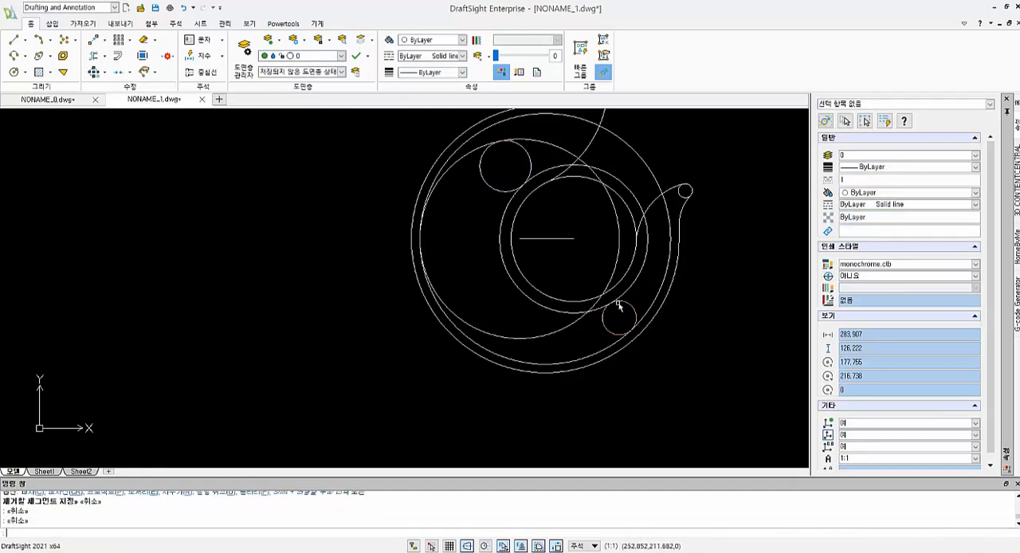
- Trim away the right side of the outer small concentric circle, and trim the radius 35 circle to its upper left arc
key(space)
click(532, 164)
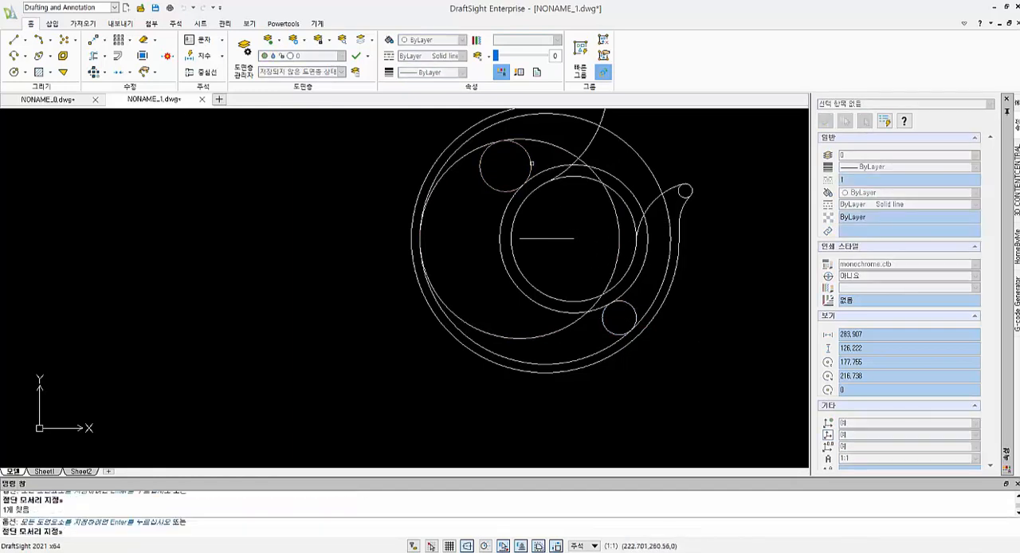
click(631, 306)
key(Return)
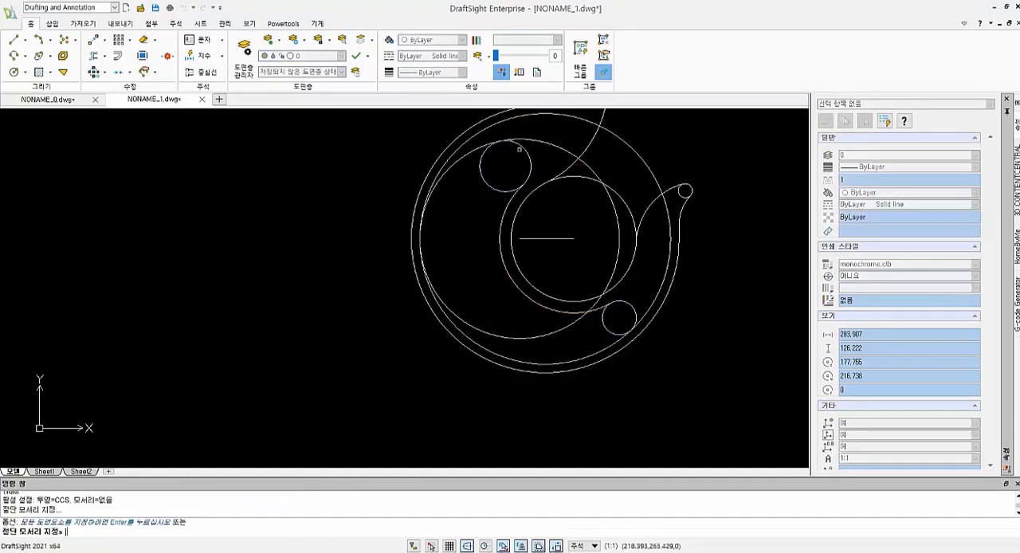
click(523, 335)
key(Escape)
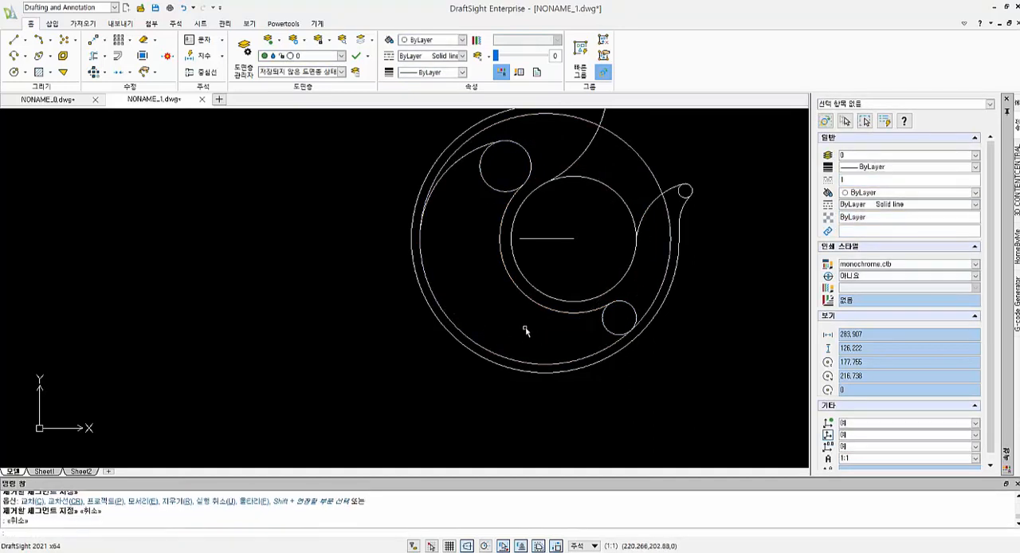
- Trim the radius 9 and radius 6 circles to the outer arcs that round the ends of the inner recess
key(space)
key(space)
click(481, 208)
click(499, 177)
key(Escape)
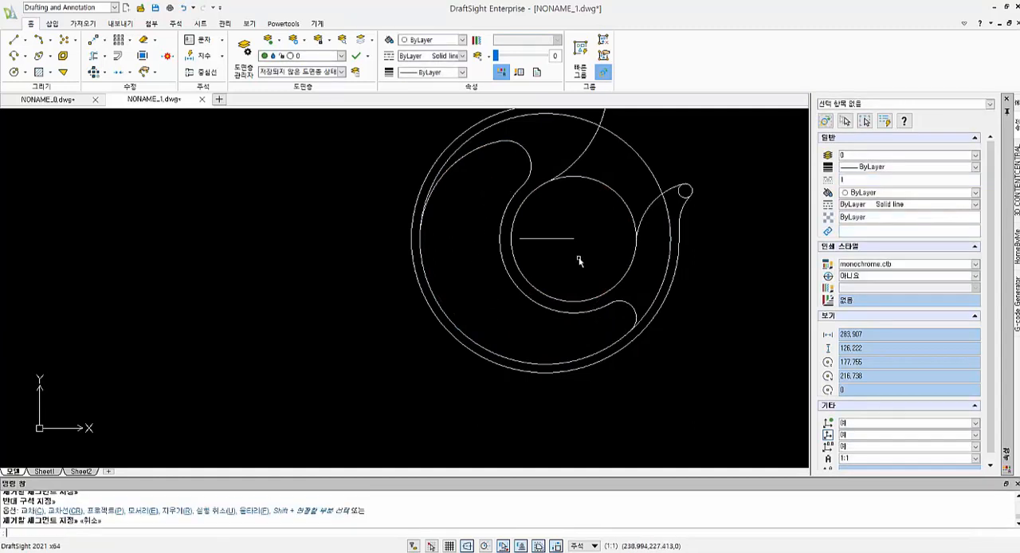
- Delete the horizontal construction line and trim the innermost circle's upper right part between the neck arc and the tip arc
click(548, 239)
key(Delete)
text(tr)
key(space)
key(space)
click(604, 203)
click(609, 187)
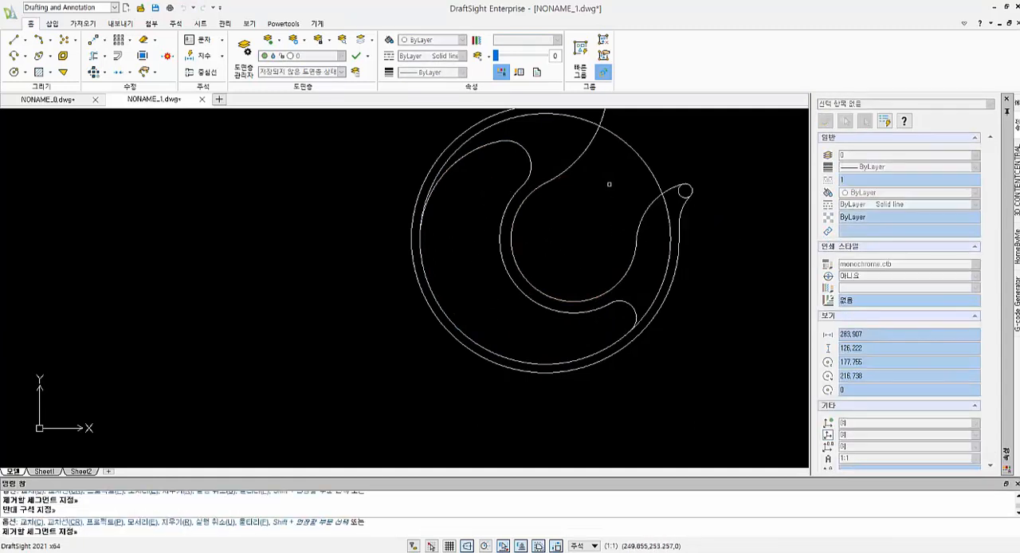
- Try to trim the inner large circle where it extends beyond the recess outline
scroll(611, 203, down, 2)
middle_drag(612, 205, 624, 272)
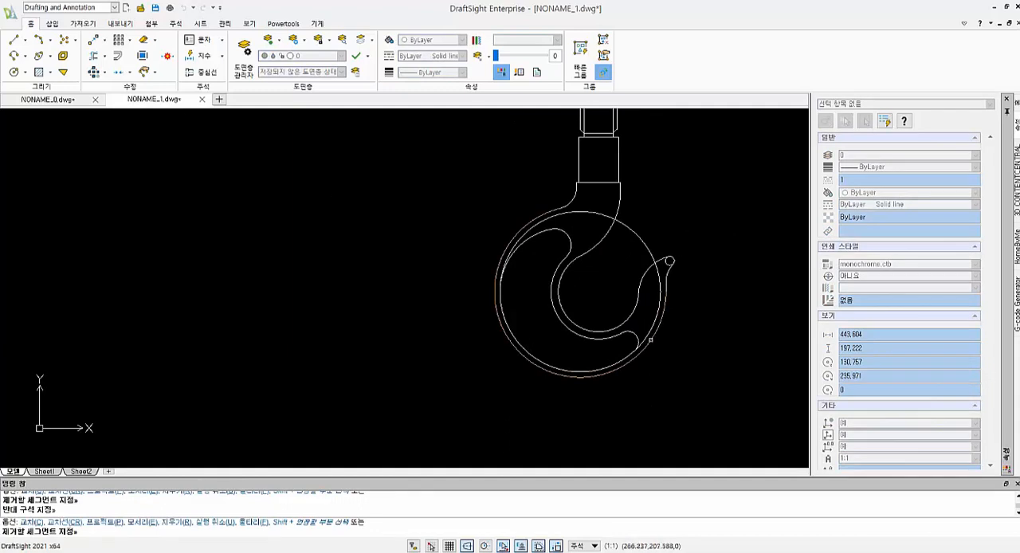
key(space)
click(641, 344)
click(555, 220)
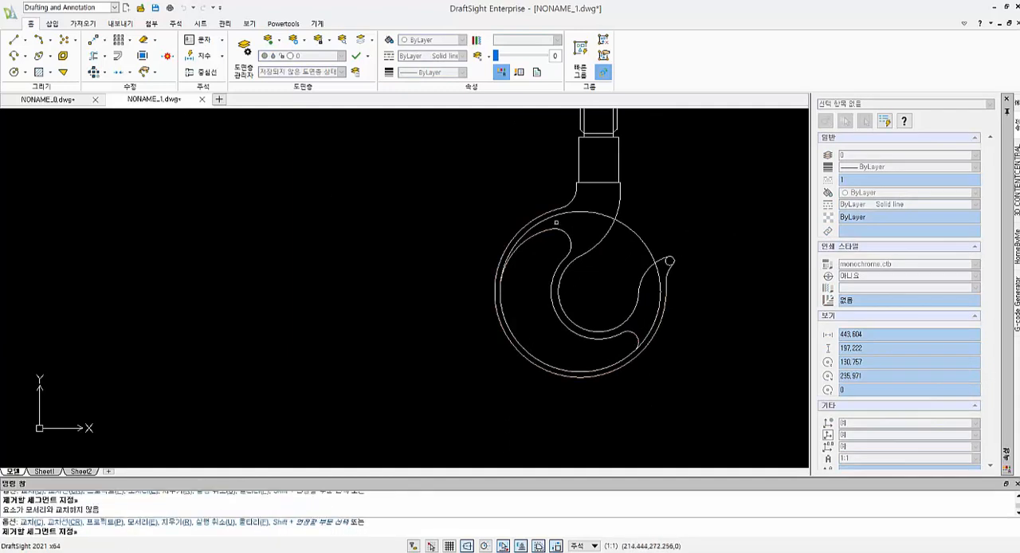
key(Escape)
click(649, 246)
key(Escape)
- Trim away the upper right part of the inner large circle, using the arcs at both ends of the recess as cutting edges
text(tr)
key(space)
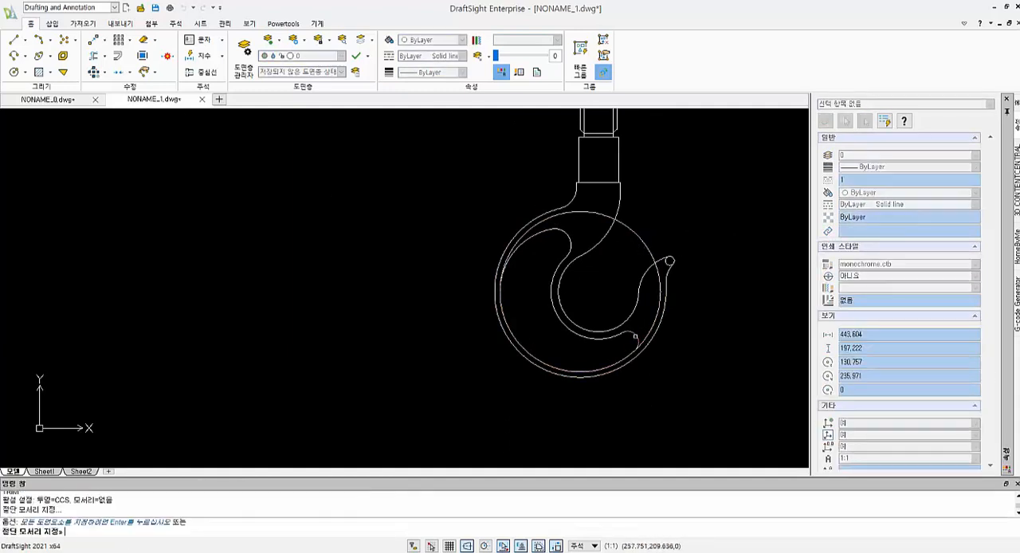
click(638, 339)
click(533, 238)
key(space)
click(596, 213)
key(Escape)
key(Escape)
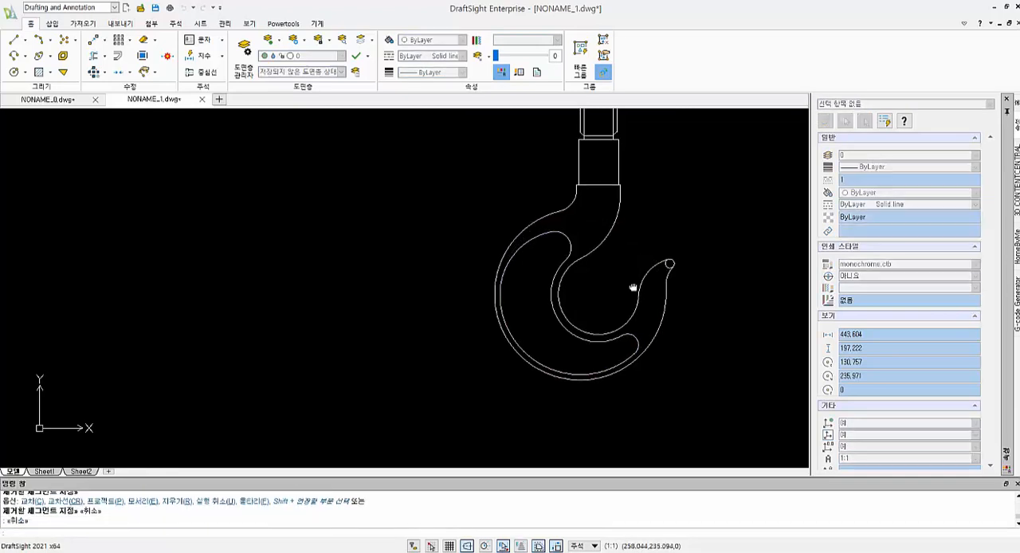
- Trim the small circle at the hook tip to its outer rounded arc
scroll(636, 283, down, 1)
middle_drag(636, 282, 619, 328)
scroll(619, 329, up, 3)
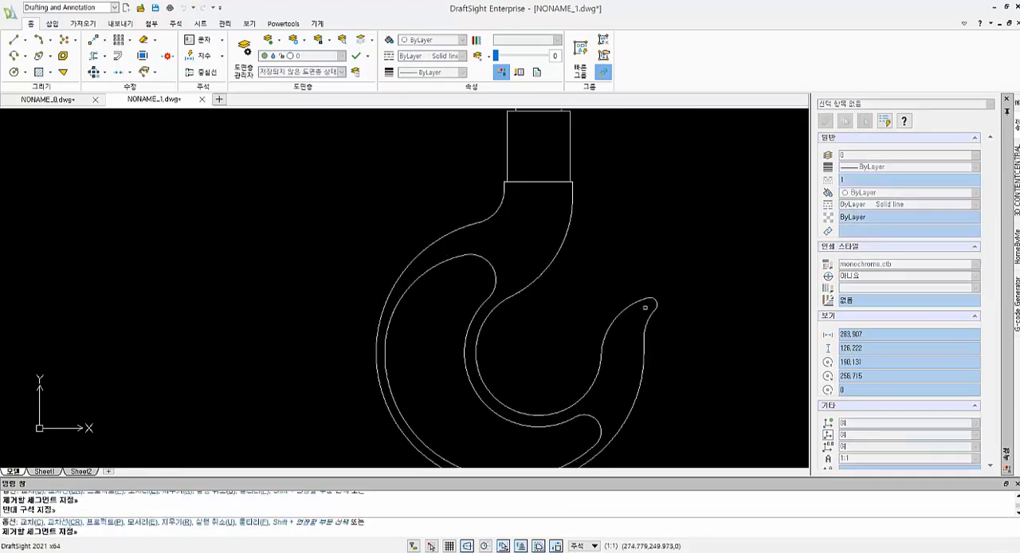
scroll(638, 344, down, 3)
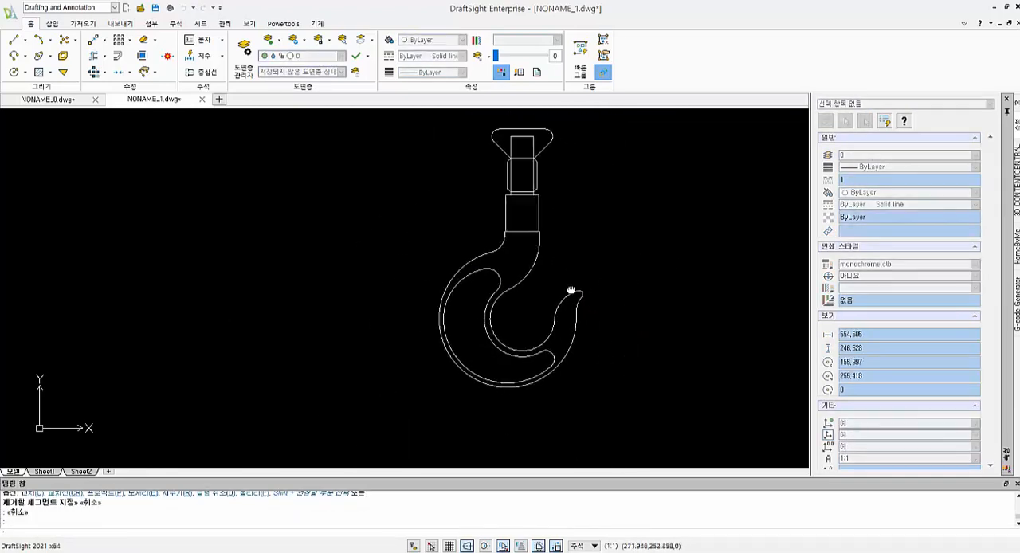
click(204, 56)
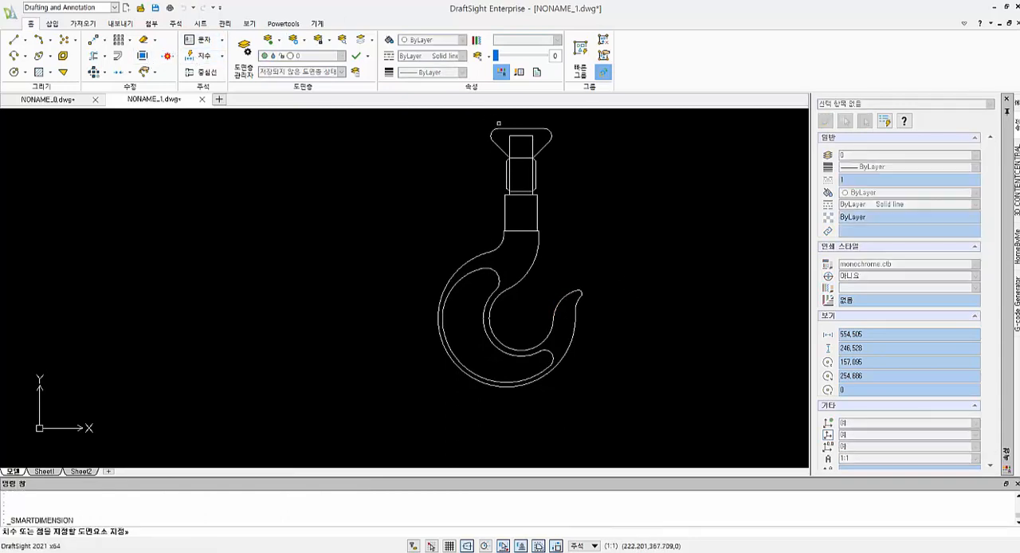
click(509, 160)
click(534, 142)
middle_drag(545, 145, 571, 213)
key(Escape)
key(Escape)
click(550, 217)
key(Delete)
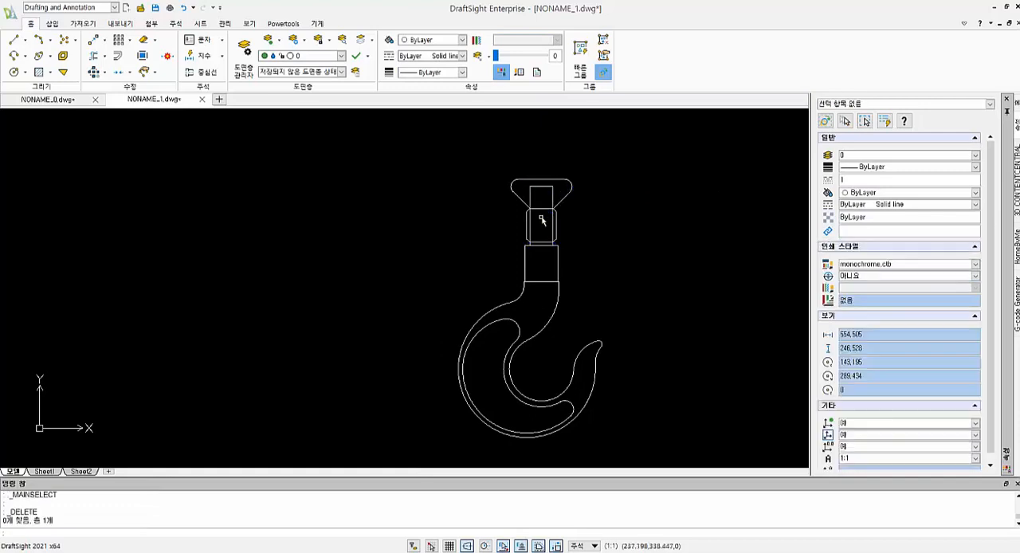
- Dimension the width of the stem's top edge and place the dimension above the head
scroll(547, 212, up, 2)
click(193, 55)
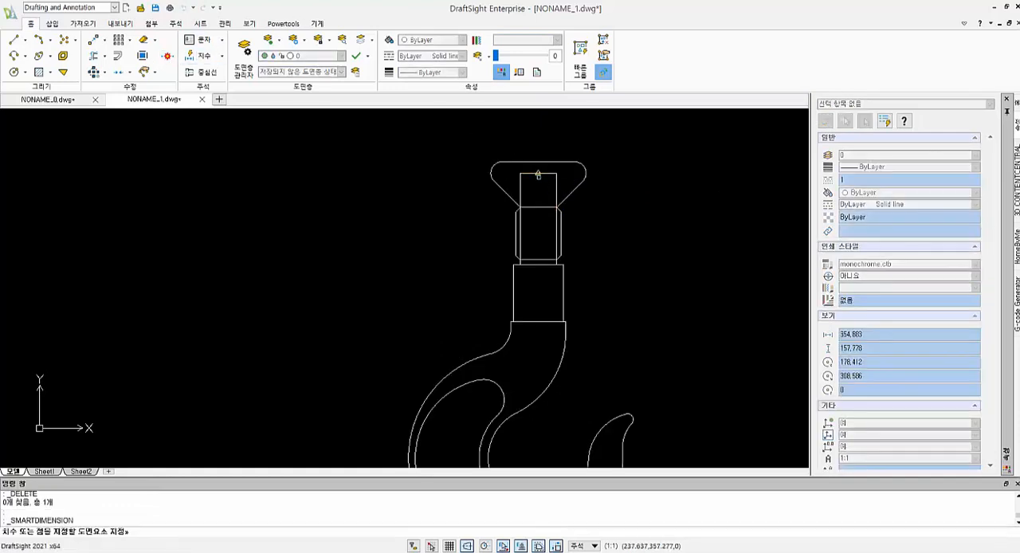
click(542, 173)
click(538, 140)
middle_drag(564, 221, 530, 221)
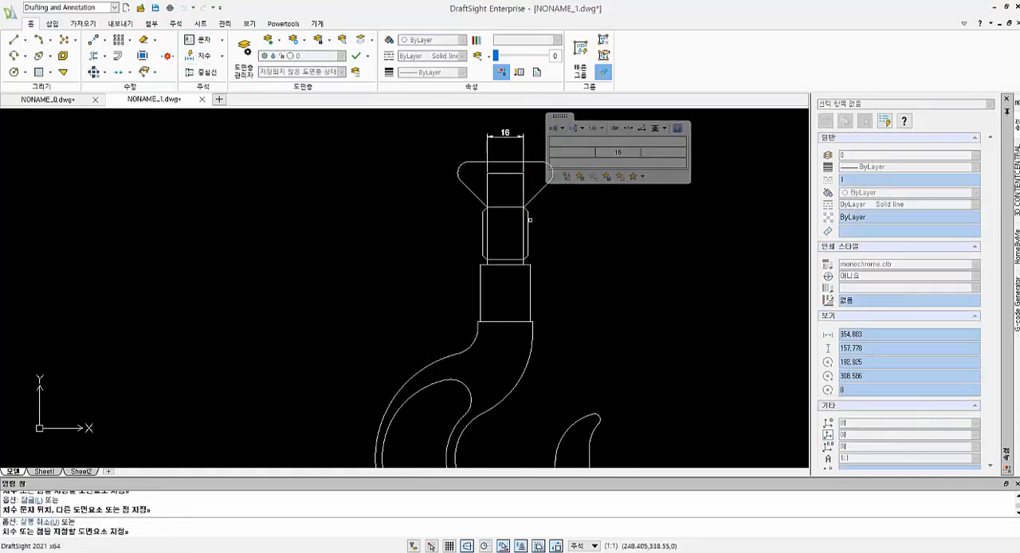
- Add radius dimensions to the hook's inner throat arc and to the concentric arc bounding the recess
scroll(523, 173, down, 1)
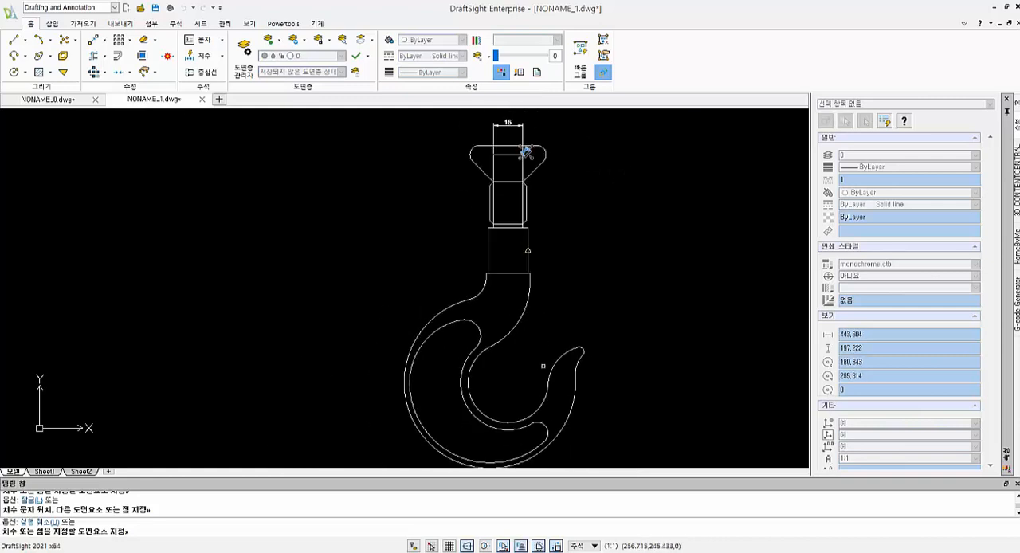
middle_drag(544, 367, 568, 260)
click(557, 307)
click(551, 290)
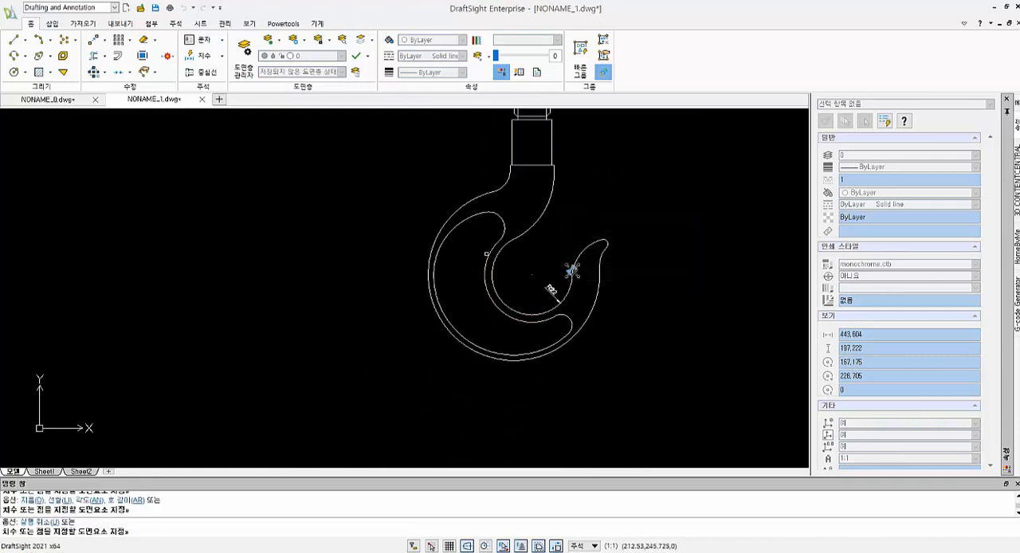
click(486, 254)
click(523, 295)
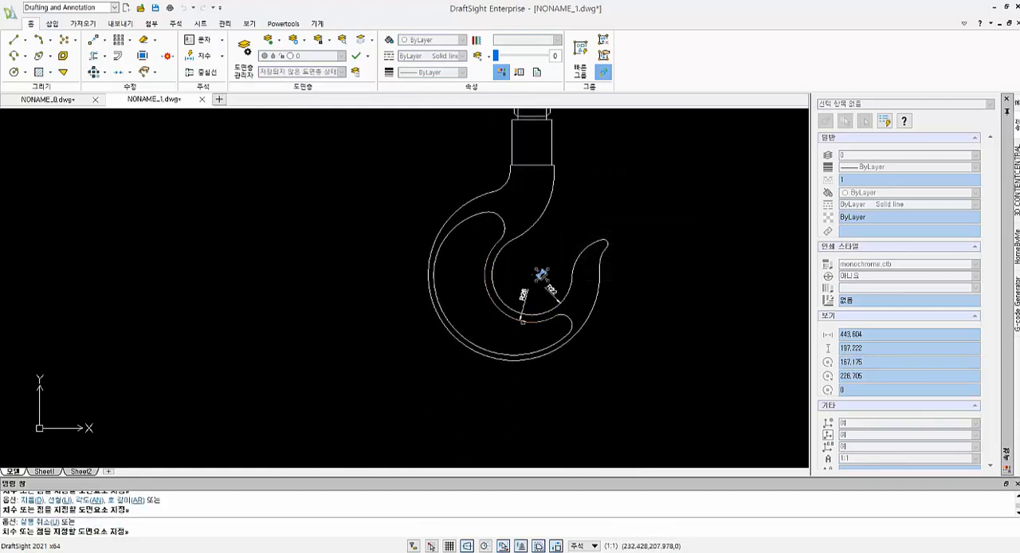
- Add radius dimensions to the recess's large outer arc, the hook's outer arc and the inner-side arc leading to the tip
click(461, 332)
click(433, 350)
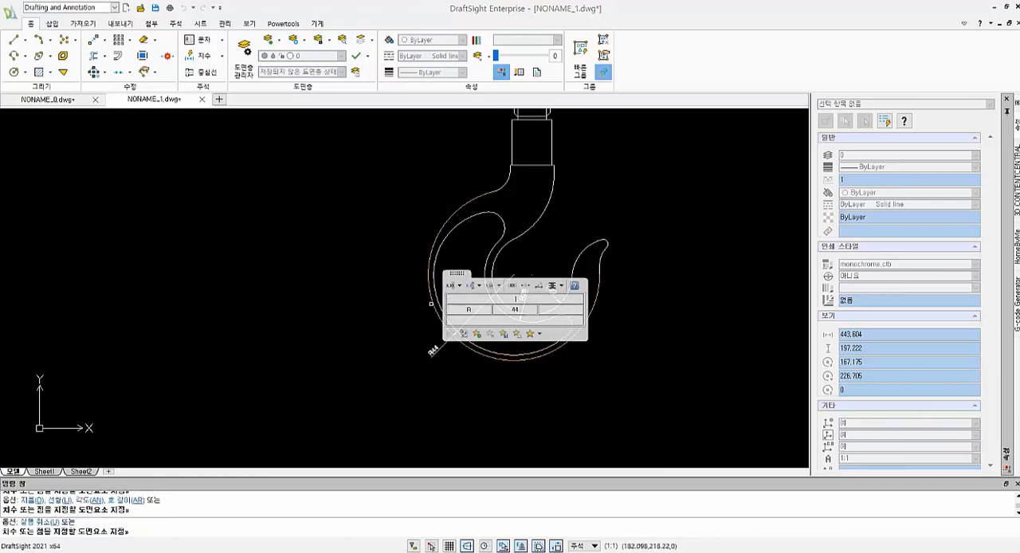
click(433, 303)
click(420, 326)
click(596, 250)
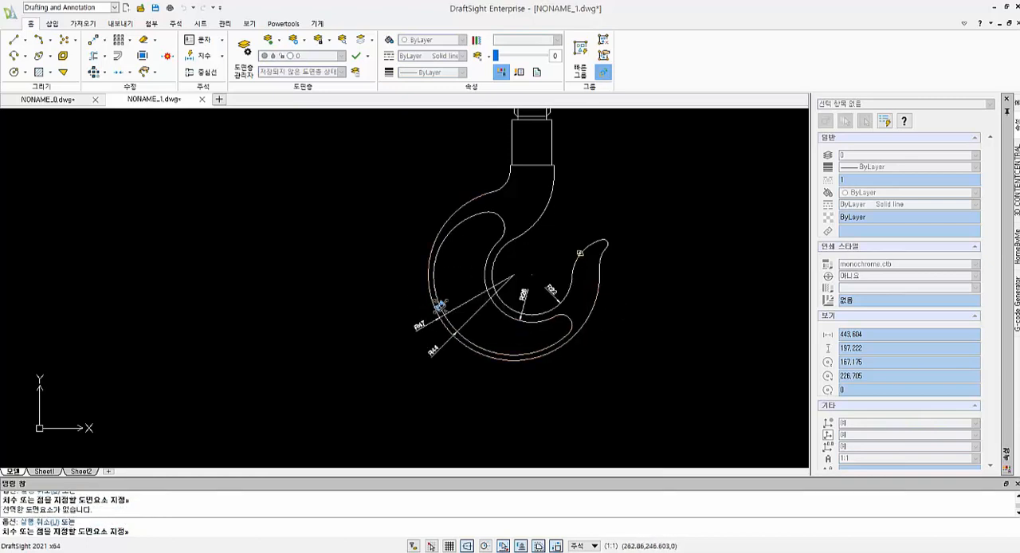
click(570, 231)
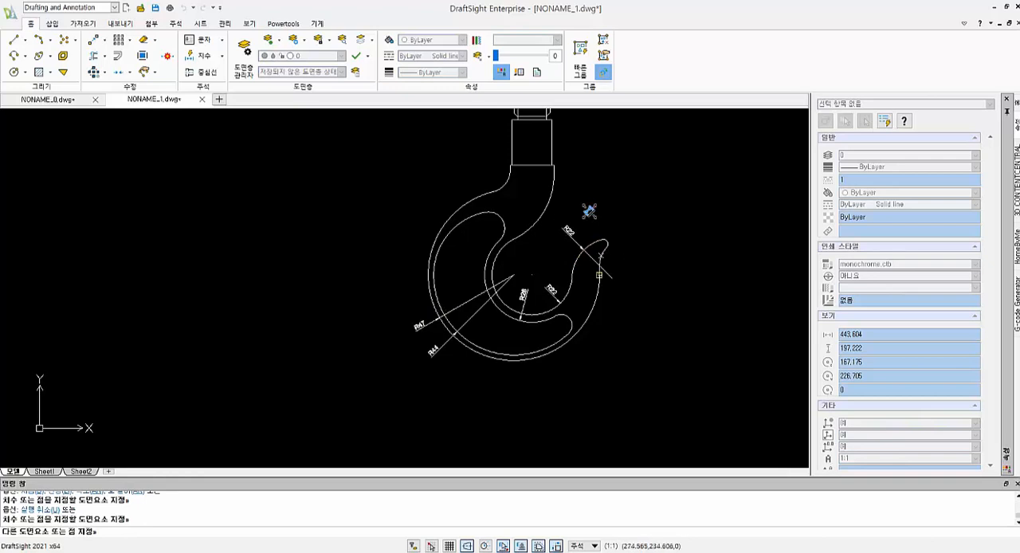
click(599, 275)
key(Escape)
scroll(606, 239, down, 2)
scroll(598, 225, up, 5)
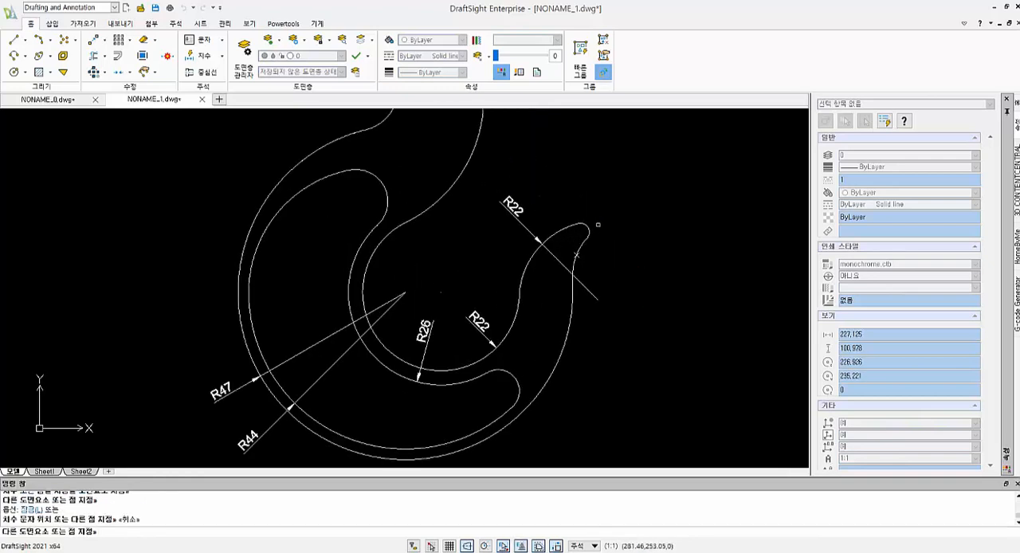
key(Escape)
- Dimension the radius of the small concave arc on the outer side of the hook tip
click(192, 57)
click(581, 246)
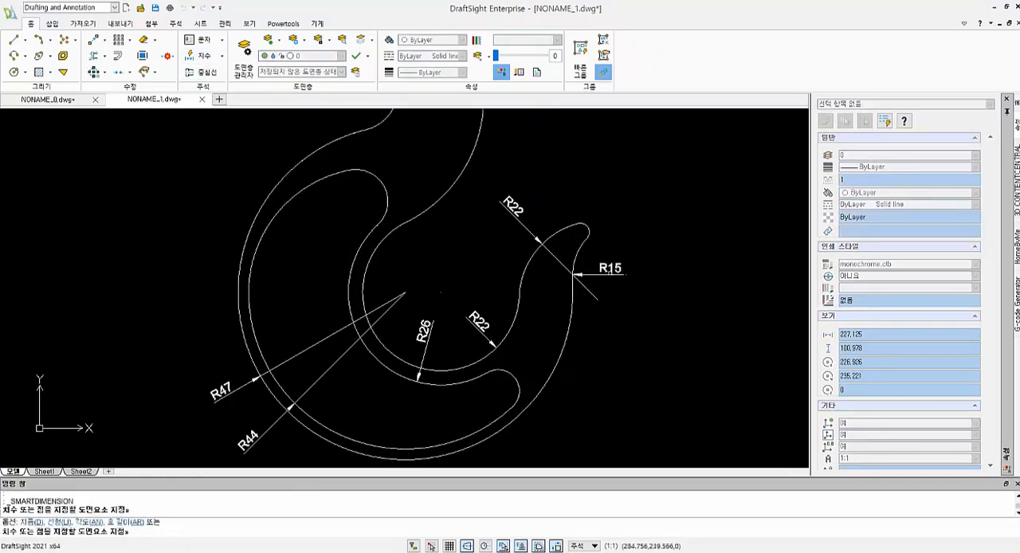
click(624, 272)
click(588, 228)
key(Escape)
scroll(607, 229, up, 2)
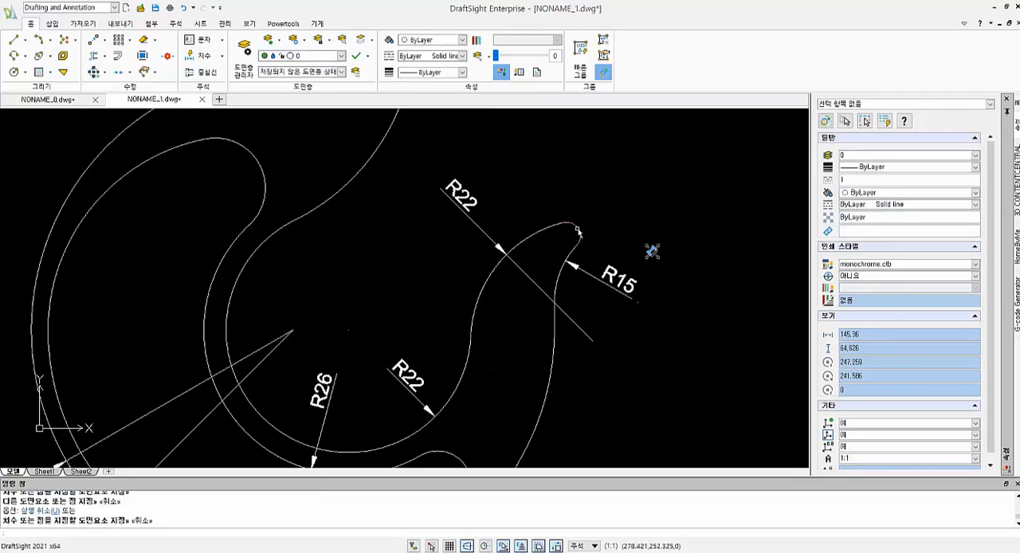
- Dimension the radius of the rounded hook tip, placing the text above the tip
click(580, 232)
key(Escape)
key(Escape)
key(Escape)
click(202, 56)
click(578, 230)
click(585, 152)
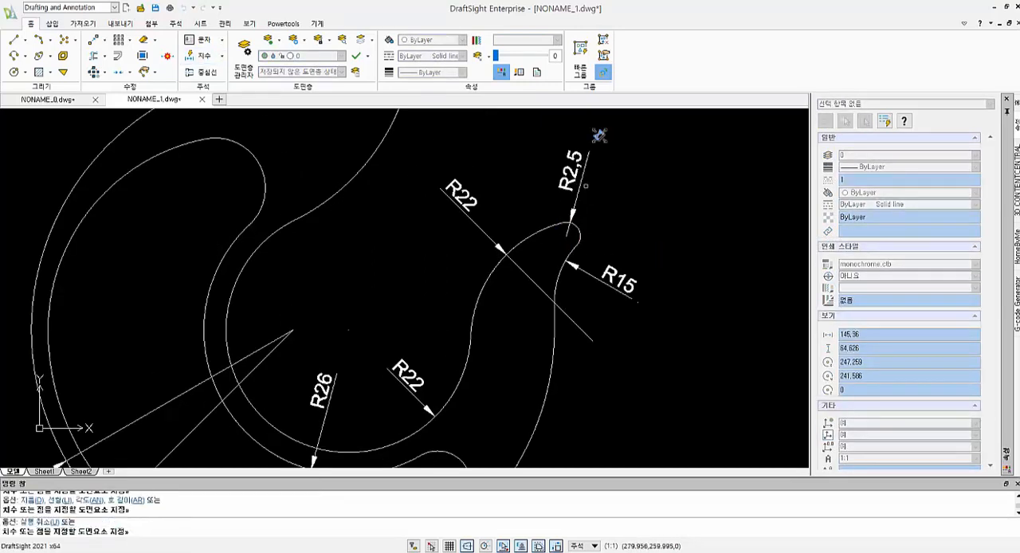
- Add radius dimensions to the recess's upper end arc, its upper left arc and its lower end arc
scroll(652, 274, down, 3)
middle_drag(618, 320, 715, 281)
click(547, 177)
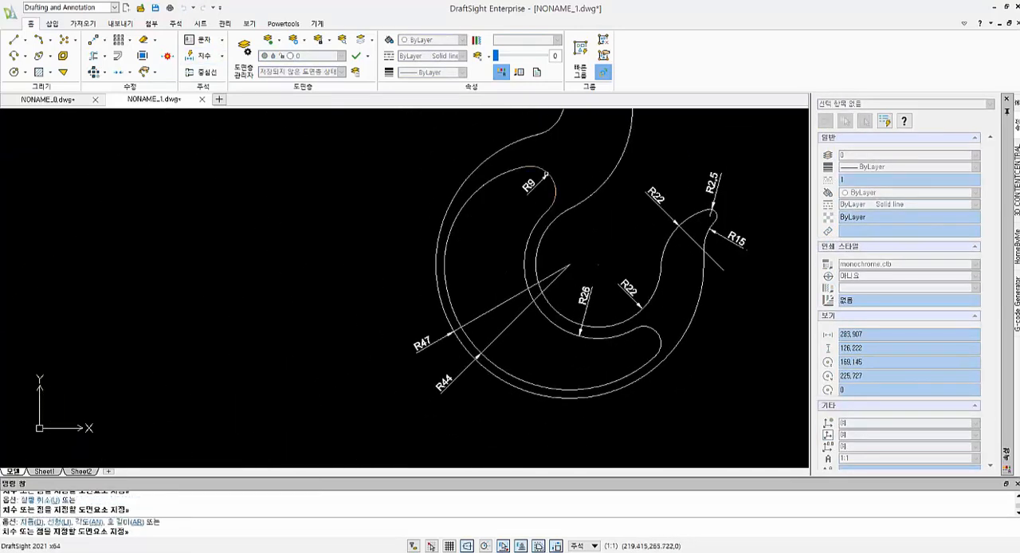
click(568, 130)
click(476, 190)
click(426, 149)
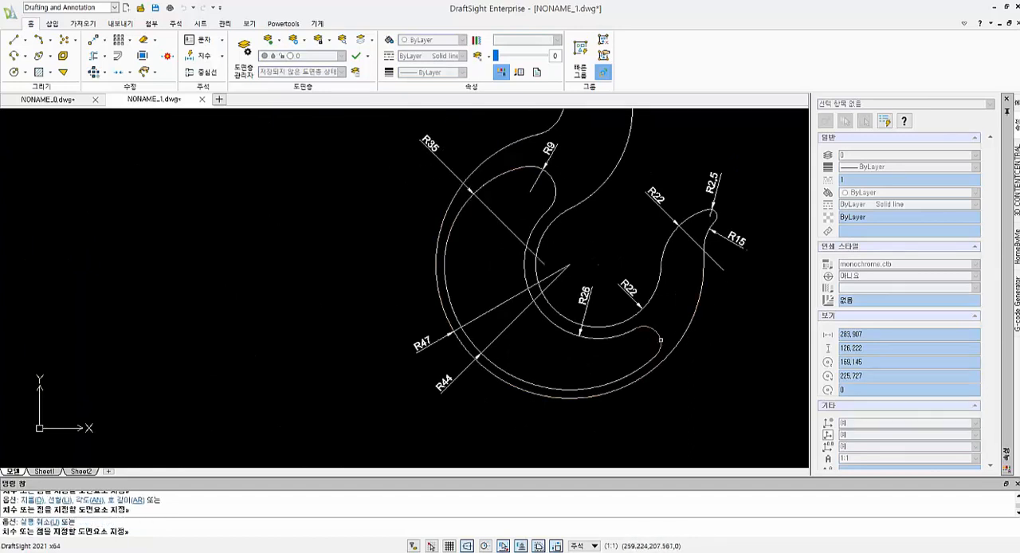
click(661, 340)
click(674, 306)
- Dimension the vertical offset of the tip's outer concave arc centre, and the horizontal distance between the throat and inner tip arc centres below the hook
click(706, 240)
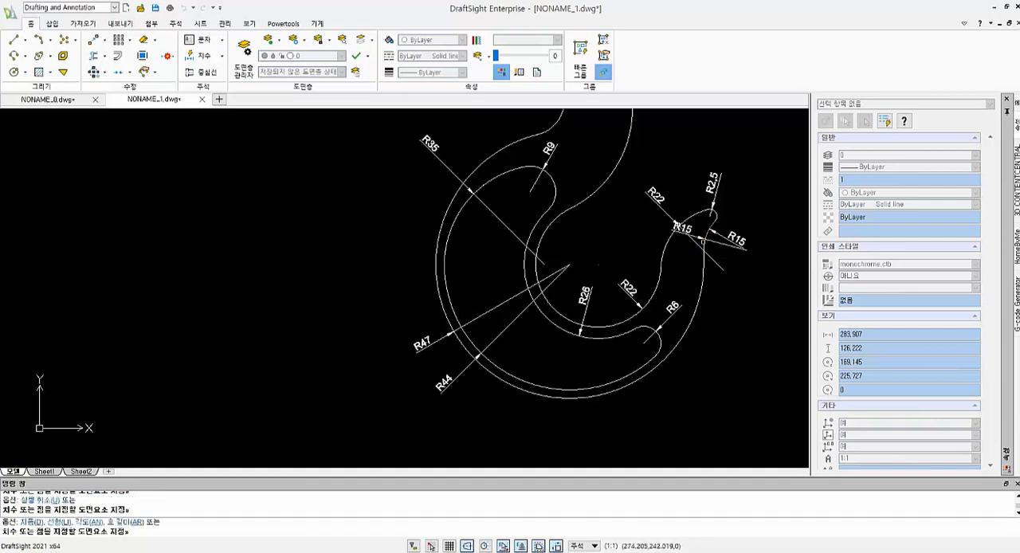
click(791, 266)
click(657, 287)
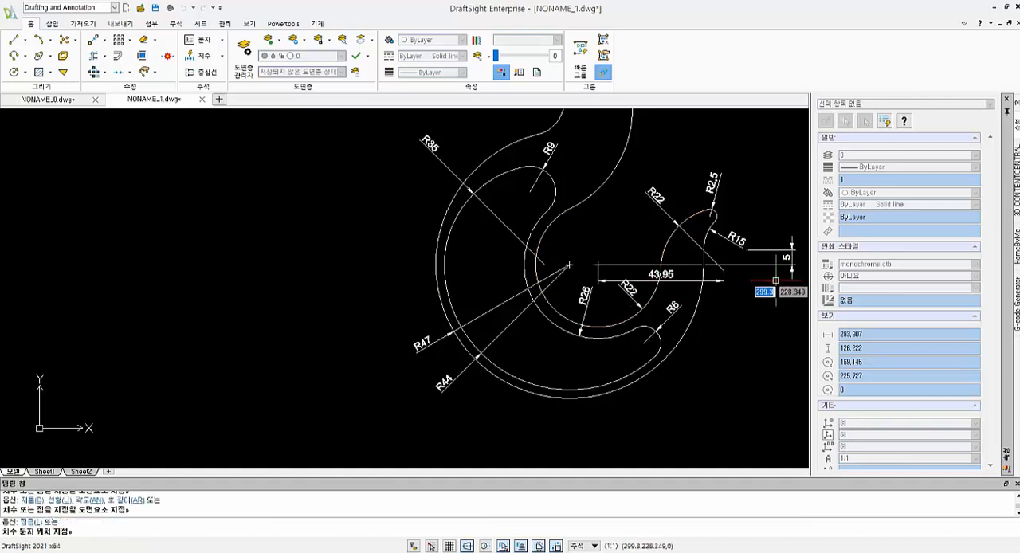
middle_drag(706, 300, 637, 322)
mouse_move(606, 363)
middle_down()
mouse_move(616, 353)
mouse_move(615, 279)
middle_up()
click(638, 363)
key(Escape)
key(Return)
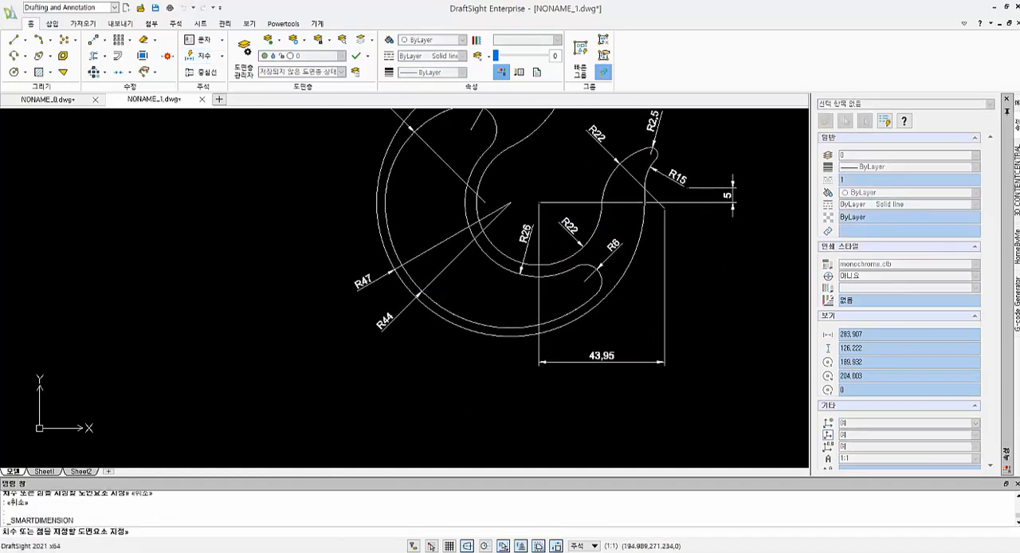
click(594, 232)
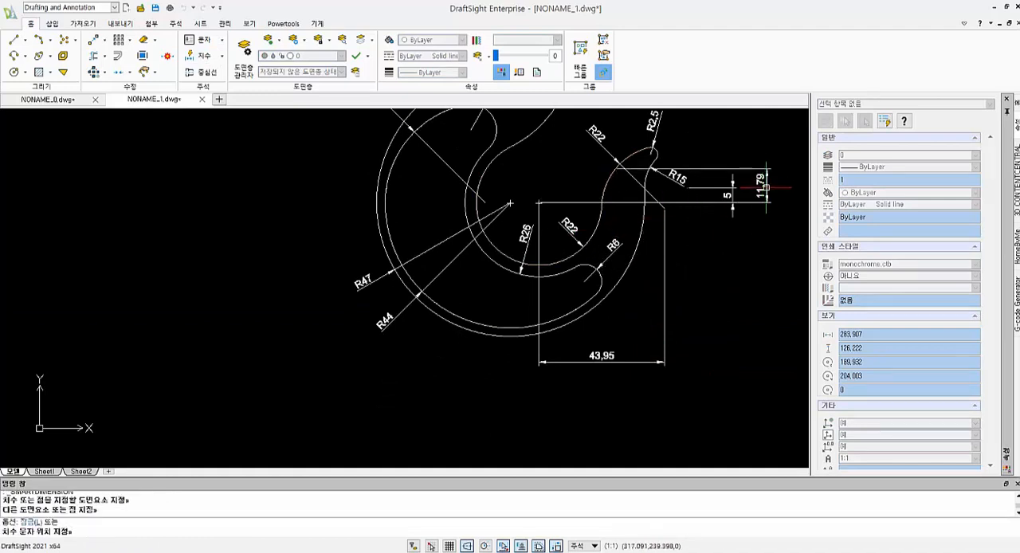
key(Escape)
key(Escape)
- Dimension the vertical offset between the centres of the throat arc and the tip's inner-side arc, beside the existing 5 dimension
click(199, 56)
click(635, 154)
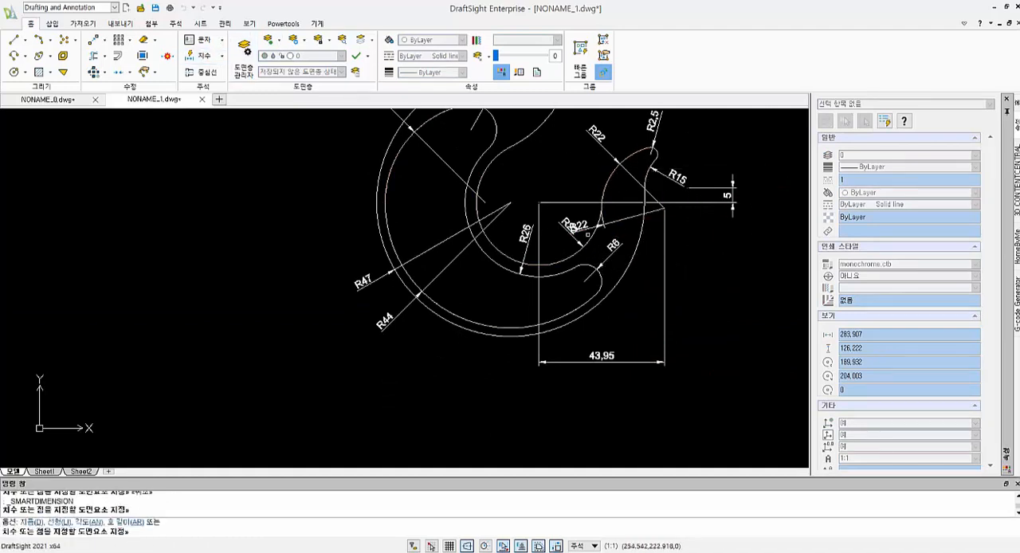
click(593, 232)
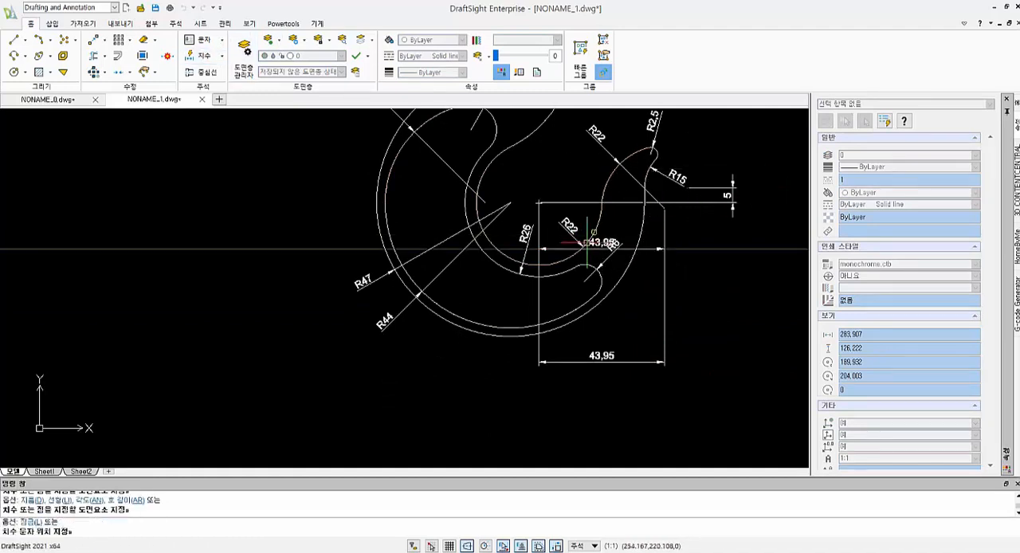
click(747, 227)
- Add radius dimensions to the large arc and the small arc on the two sides of the hook's neck
scroll(762, 163, down, 2)
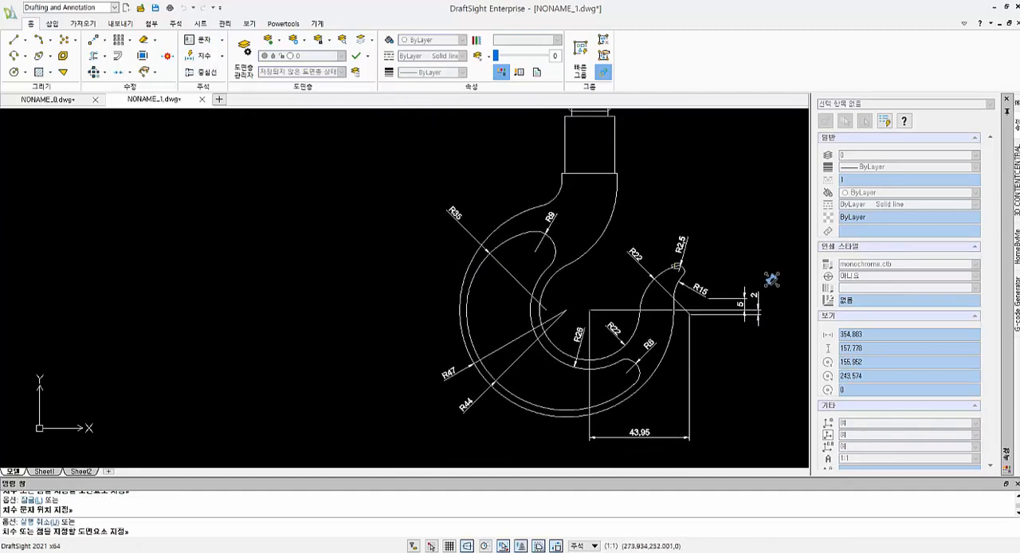
click(614, 211)
click(685, 205)
middle_drag(686, 205, 697, 267)
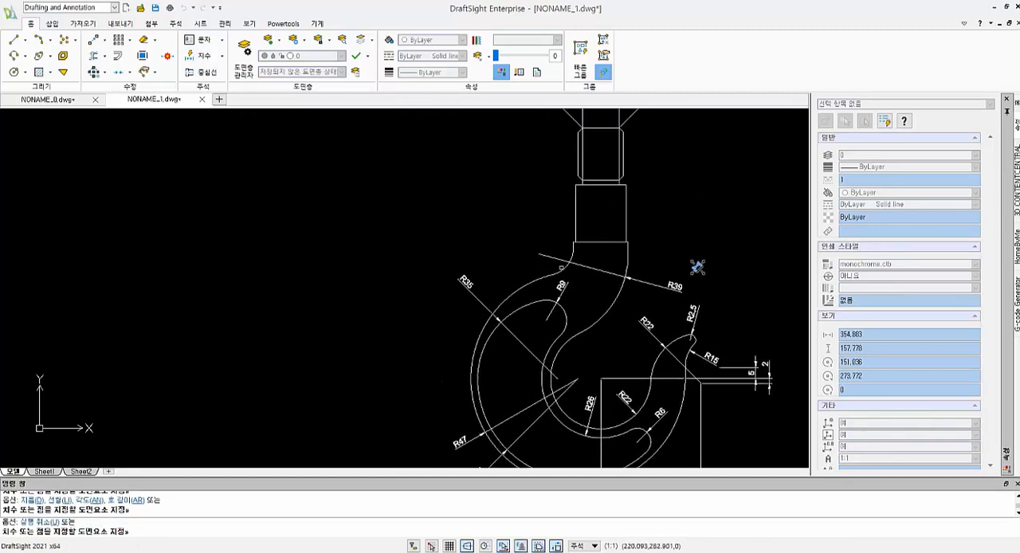
click(569, 244)
click(588, 292)
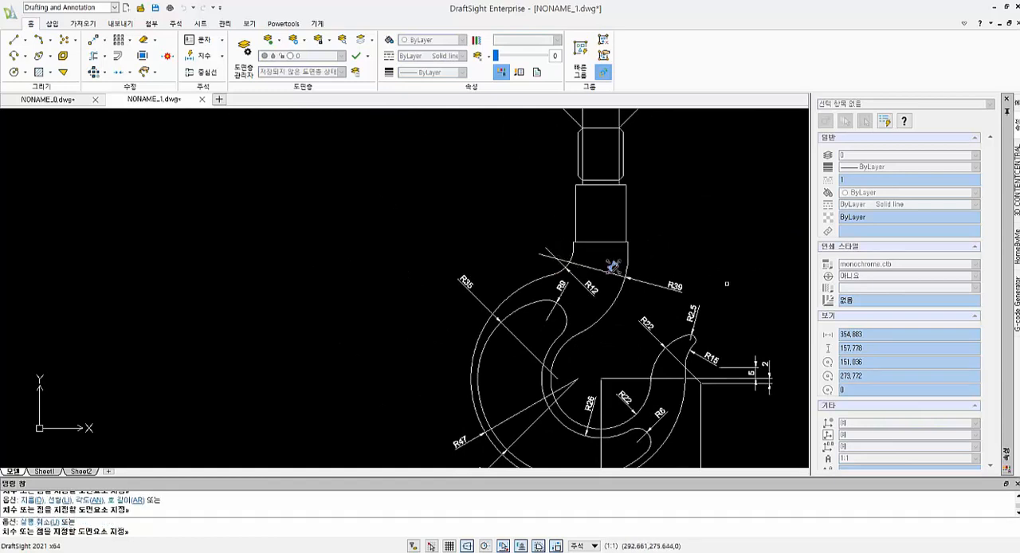
- Dimension the width of the shank between its two vertical sides, placing the text inside the shank
scroll(649, 240, up, 3)
click(632, 261)
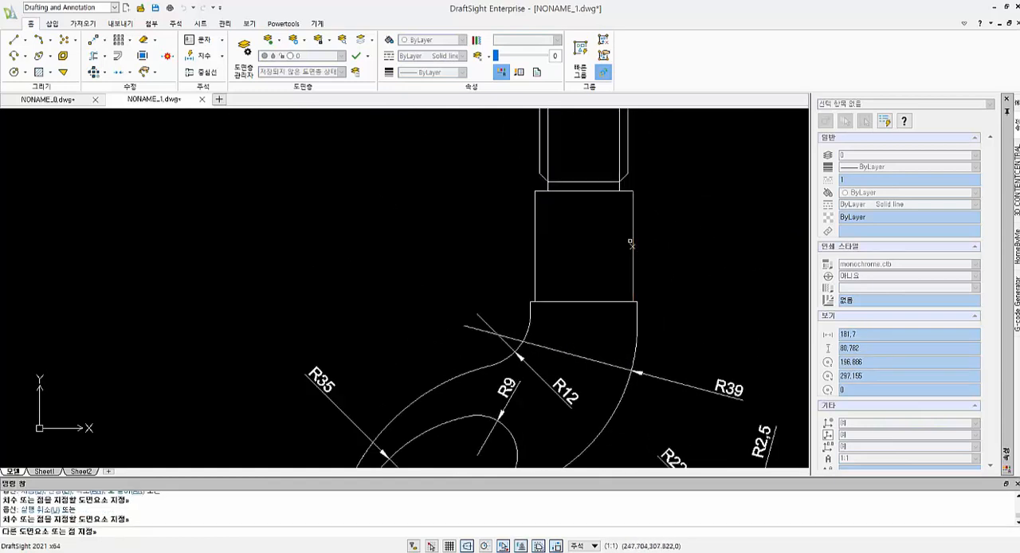
click(533, 231)
click(586, 217)
- Dimension the horizontal step between the shank's right side and the wider neck below it
click(633, 279)
scroll(640, 295, down, 4)
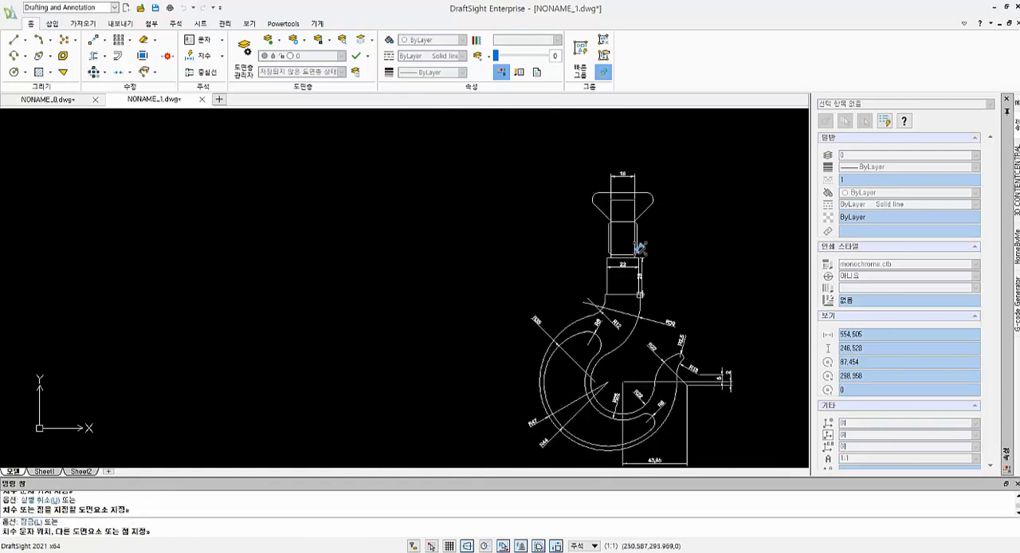
scroll(643, 303, up, 9)
click(623, 308)
click(548, 191)
scroll(548, 191, down, 4)
middle_drag(549, 192, 645, 355)
scroll(635, 307, down, 2)
middle_drag(635, 244, 633, 239)
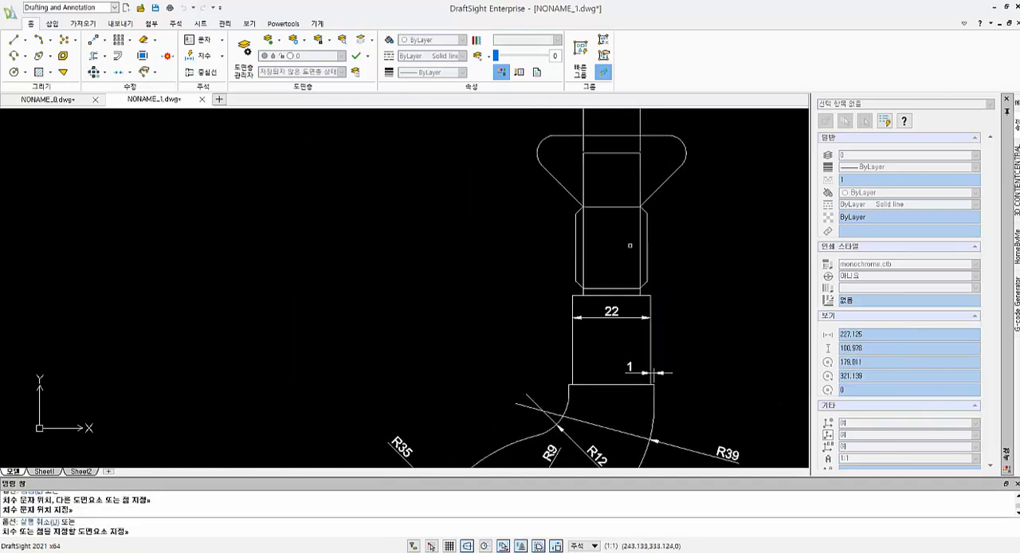
- Draw a vertical helper line 10 long upward from the midpoint of the shank's top edge
key(Escape)
text(l)
key(Return)
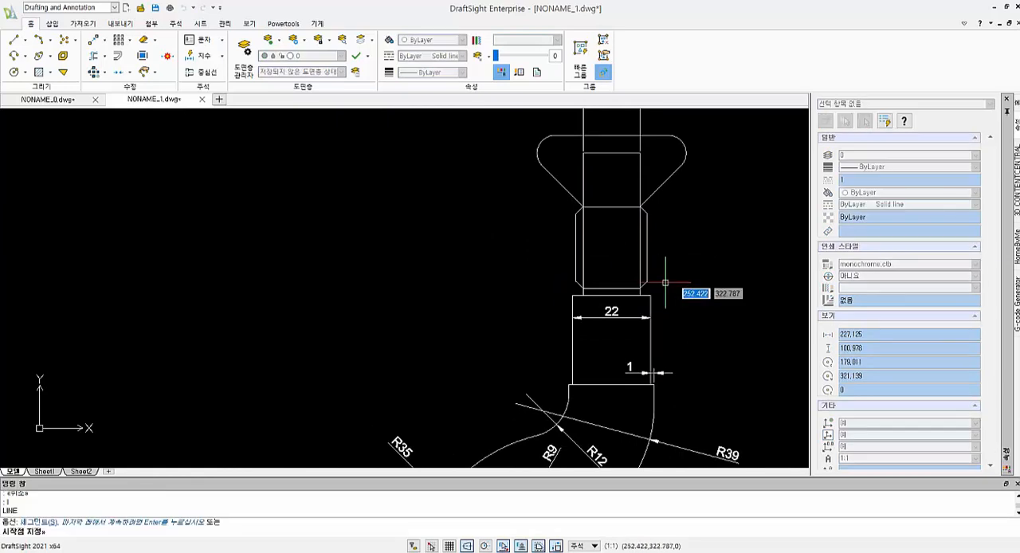
click(612, 295)
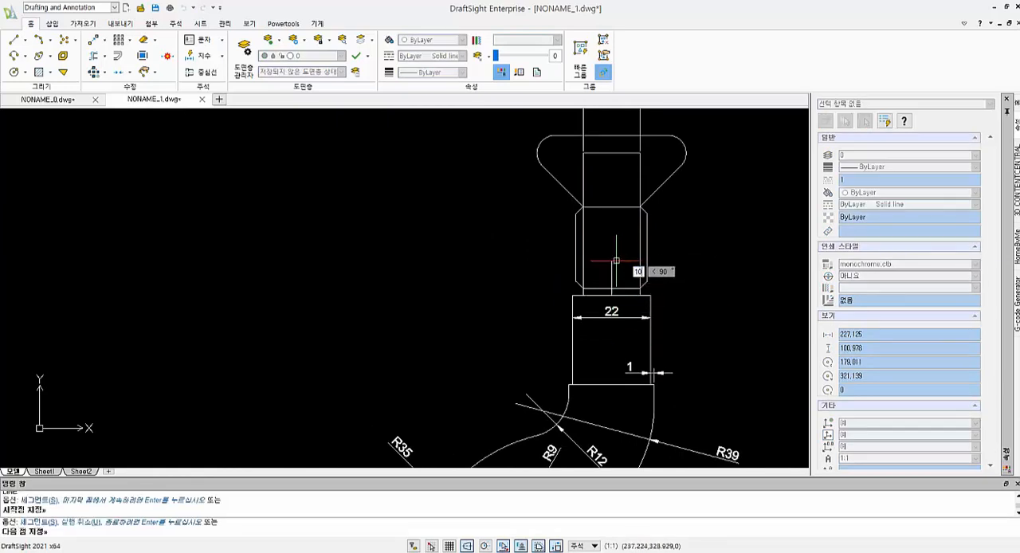
key(Return)
- Draw a circle of radius 2 centred on the helper line's upper end, and delete the helper line
text(c)
key(Return)
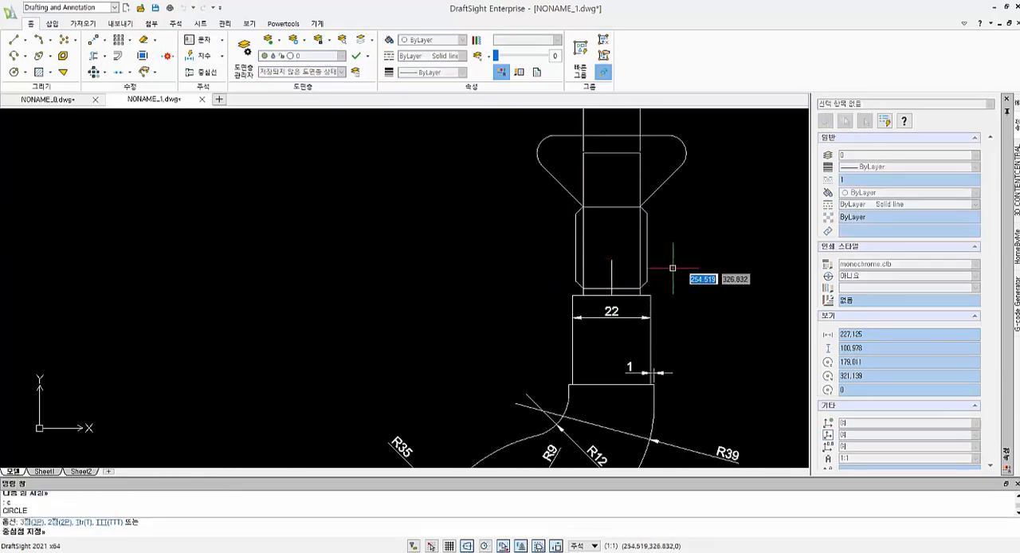
click(611, 260)
key(Return)
key(Escape)
key(Escape)
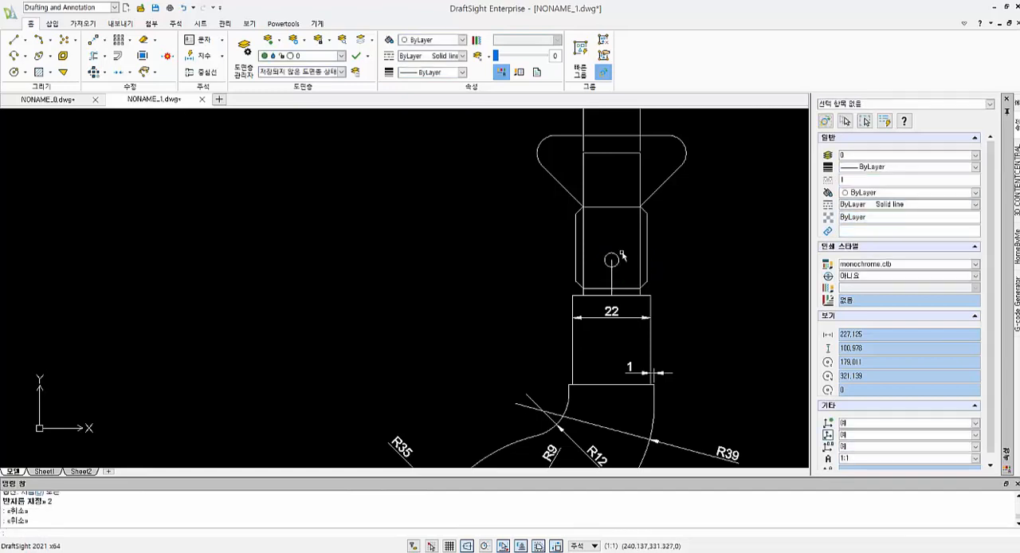
click(612, 277)
key(Delete)
- Dimension the vertical distance from the hook's horizontal centre line to the shank's lower edge, placing it beside the hook's outer curve
click(201, 59)
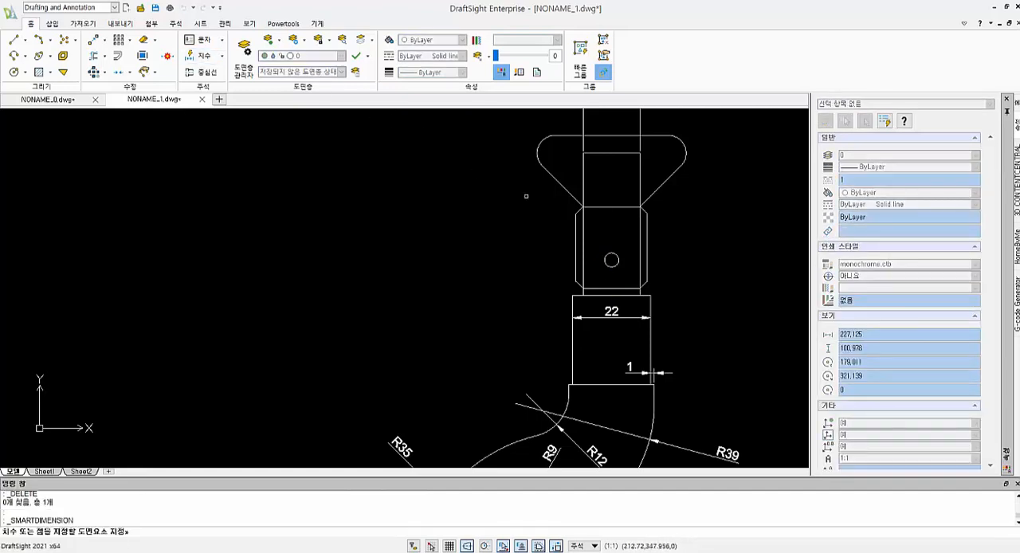
scroll(651, 296, down, 5)
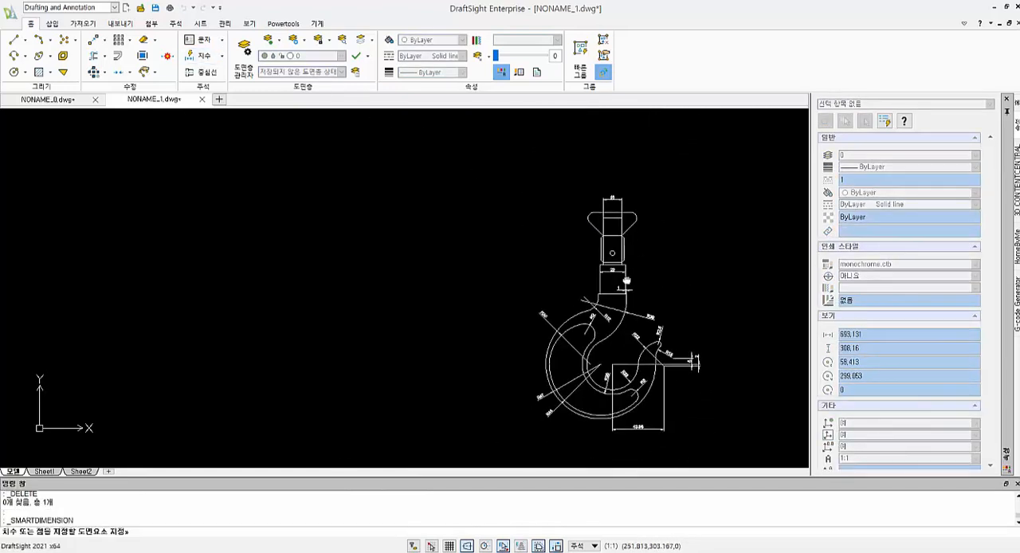
click(599, 293)
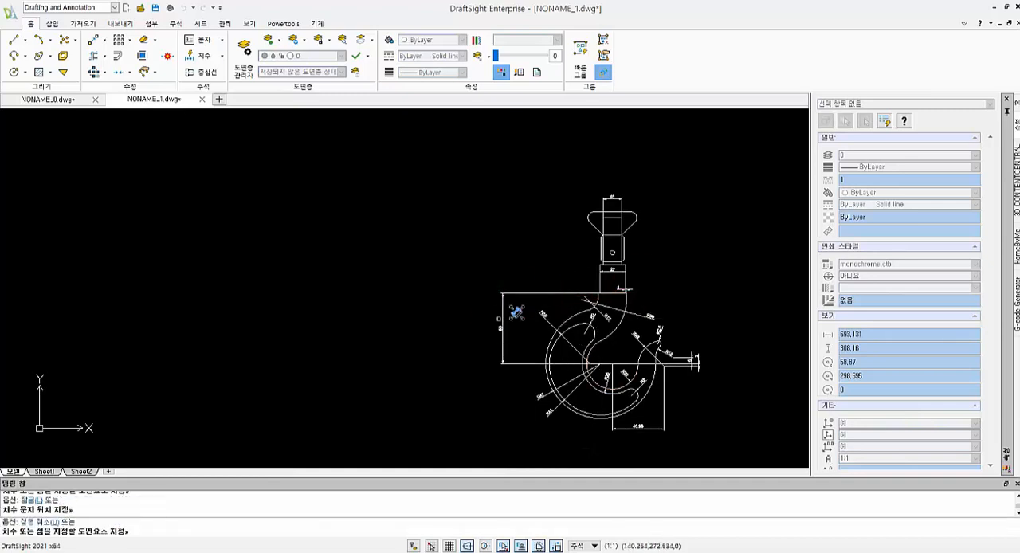
click(524, 311)
- Dimension the shank's height between its lower and upper edges, placing it above the existing vertical dimension
scroll(661, 241, down, 2)
scroll(664, 249, up, 3)
middle_drag(666, 253, 693, 216)
scroll(690, 219, up, 1)
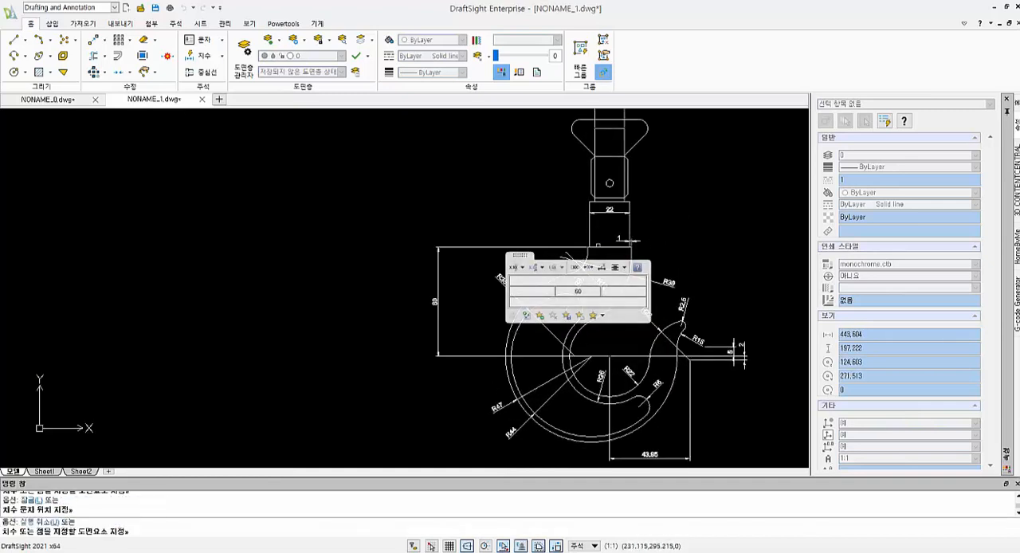
click(604, 247)
click(597, 203)
click(439, 225)
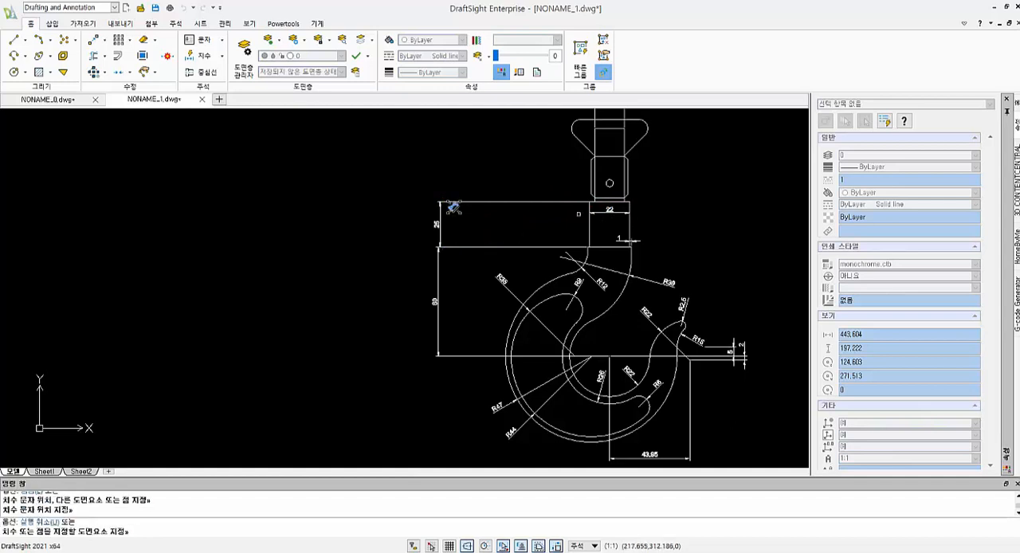
- Dimension the vertical distance from the shank's top edge to the top of the chamfered block, in line with the shank height dimension
scroll(363, 273, up, 2)
click(615, 255)
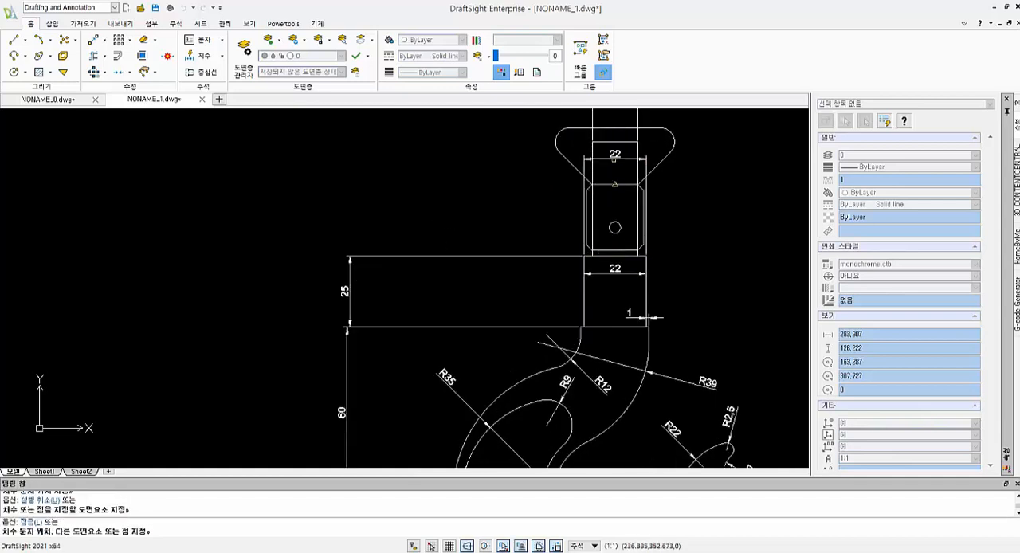
click(605, 186)
click(357, 204)
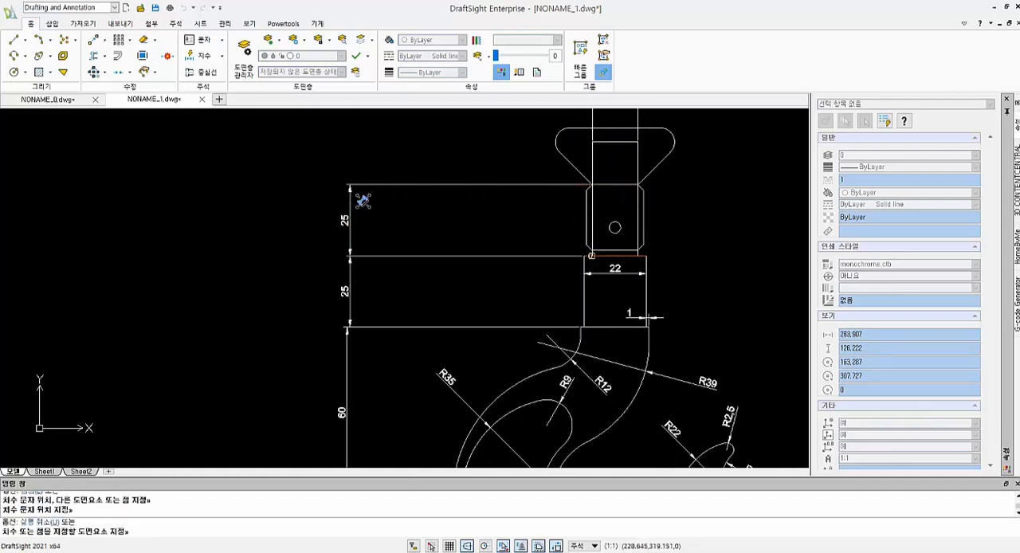
- Dimension the height of the flared head from its base to its top edge, in line with the other vertical dimensions
middle_drag(362, 201, 368, 271)
click(614, 255)
click(610, 199)
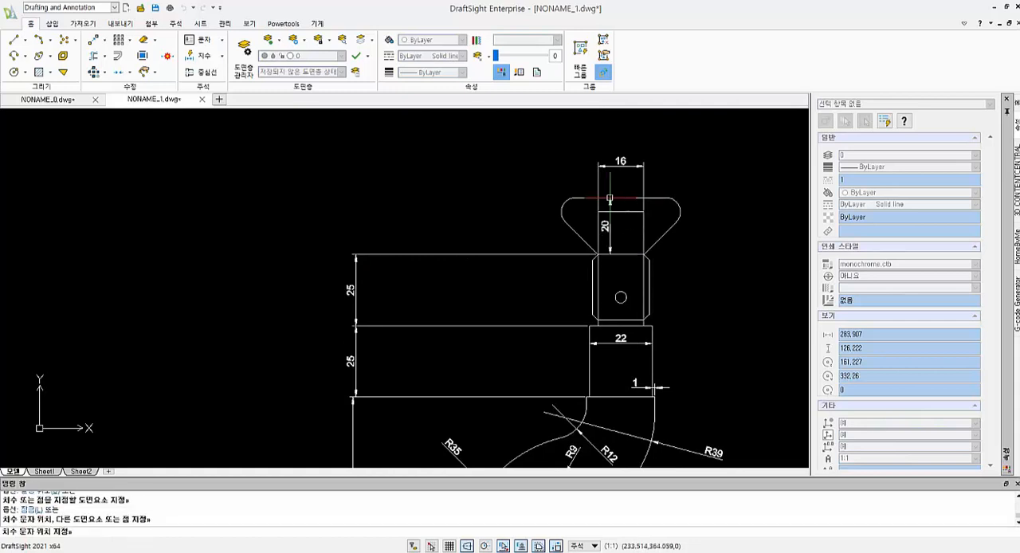
click(356, 227)
- Dimension the angle between the stem's vertical edge and the flared head's slanted side, and the radius of the head's opposite rounded corner
click(644, 232)
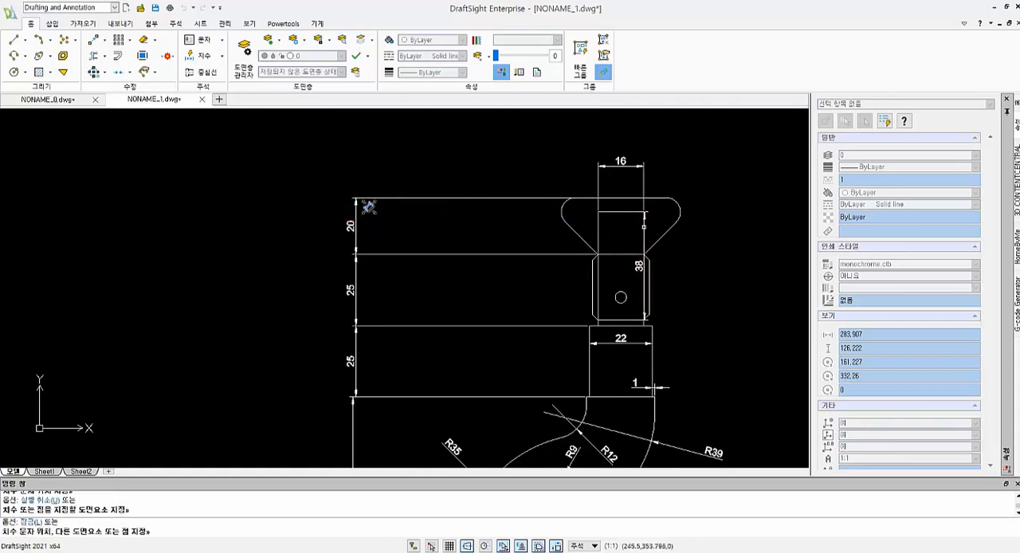
click(662, 235)
key(Escape)
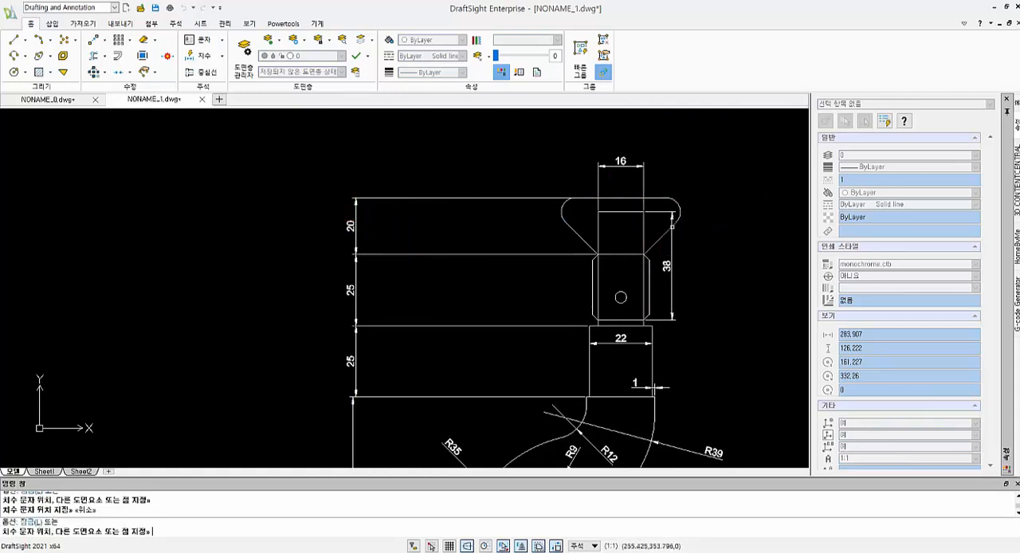
click(669, 228)
click(705, 165)
click(560, 213)
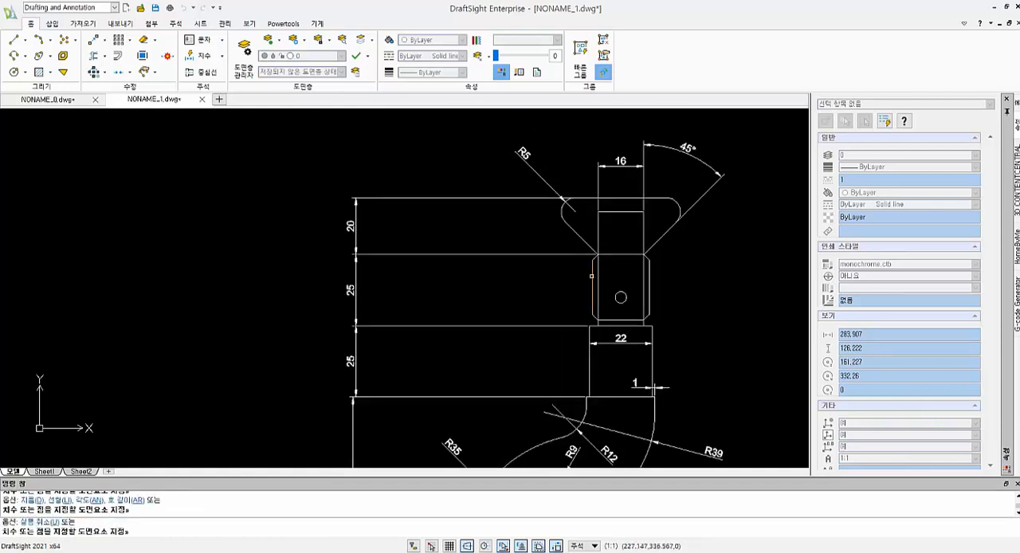
- Dimension the width of the chamfered block and the diameter of the small hole inside it
click(591, 275)
click(650, 278)
click(633, 281)
click(627, 297)
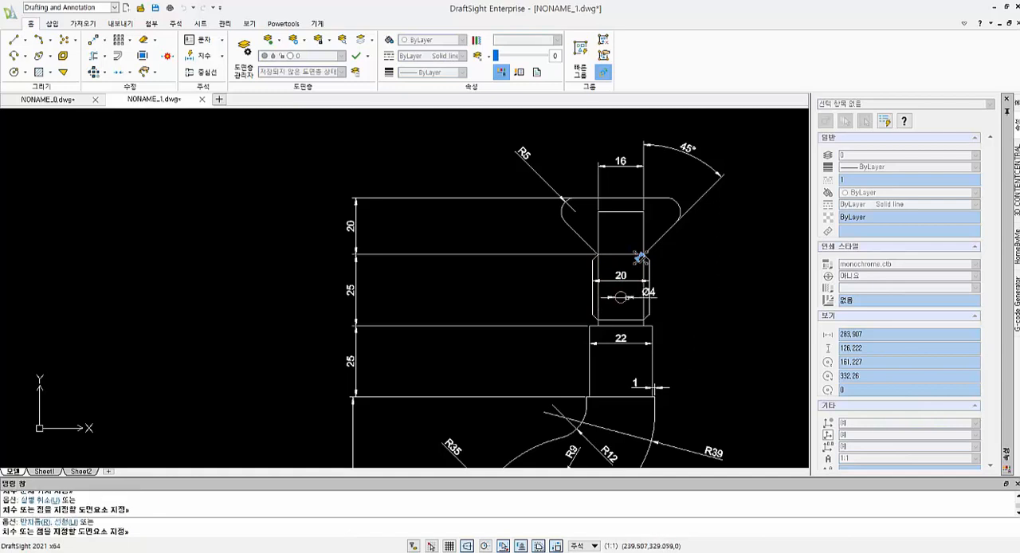
click(682, 329)
- Dimension the small vertical gap between the shank's top edge and the chamfered block's lower edge
scroll(659, 283, up, 2)
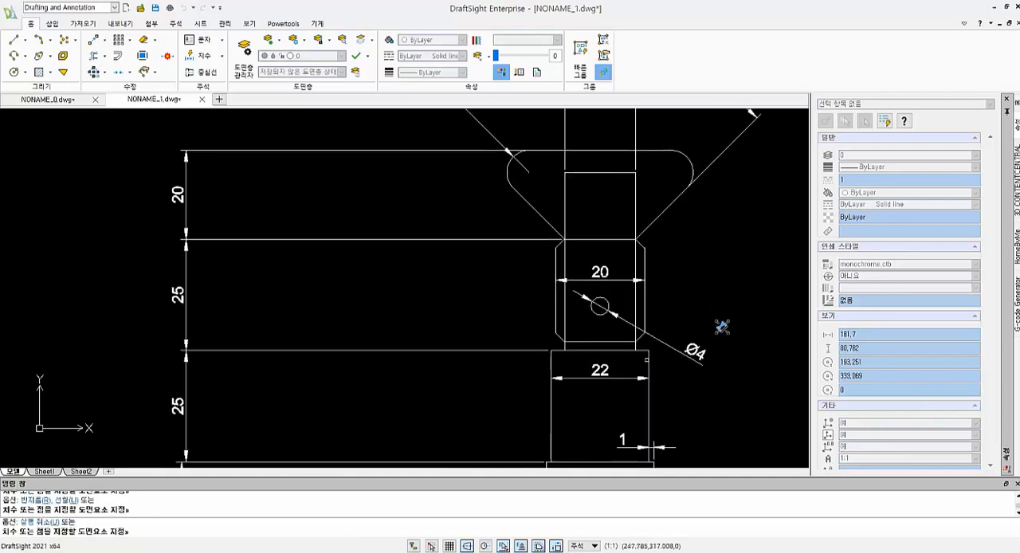
click(643, 352)
click(629, 343)
click(759, 343)
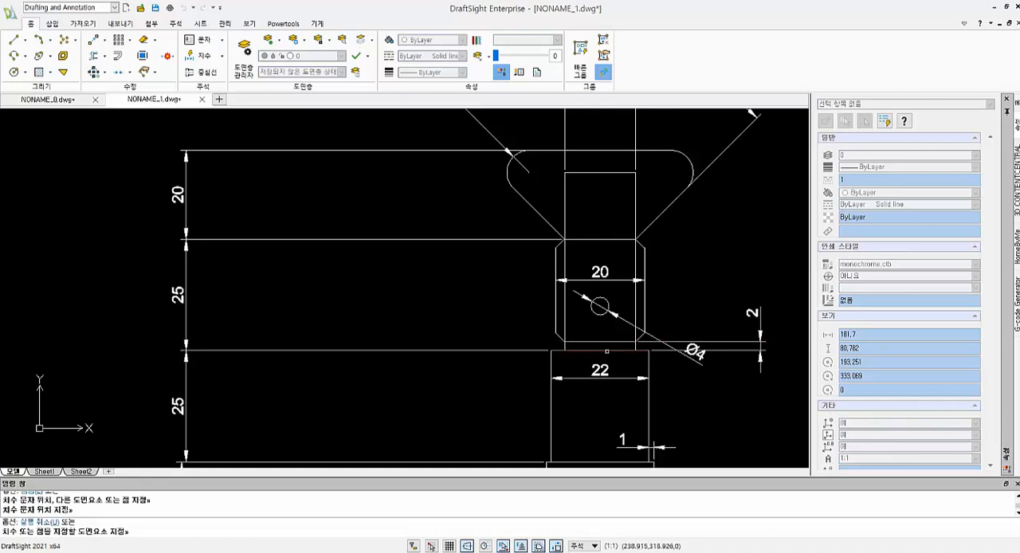
- Dimension the hole's height above the shank's top edge, placing it on the side of the stem away from the diameter text
click(607, 351)
click(600, 315)
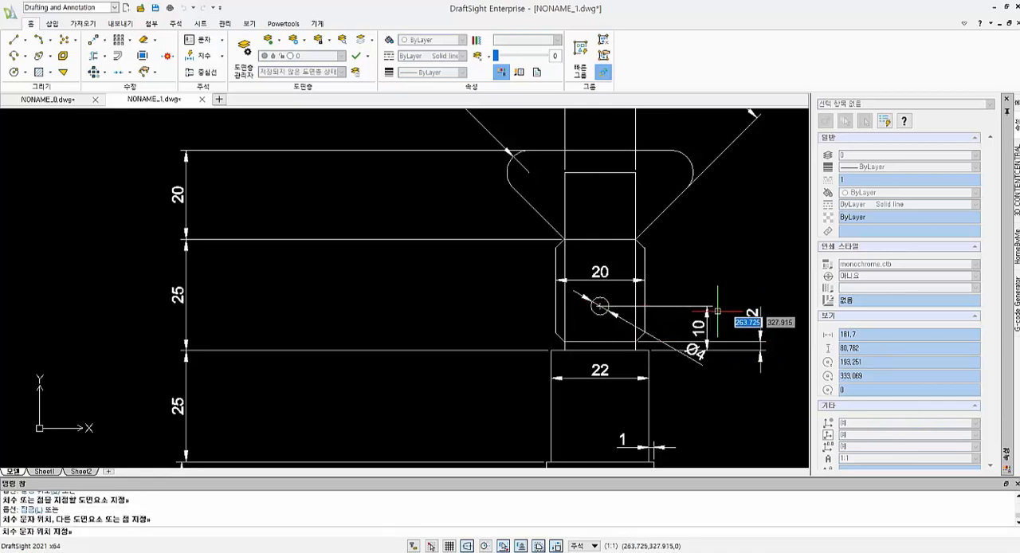
middle_drag(717, 310, 668, 316)
click(455, 311)
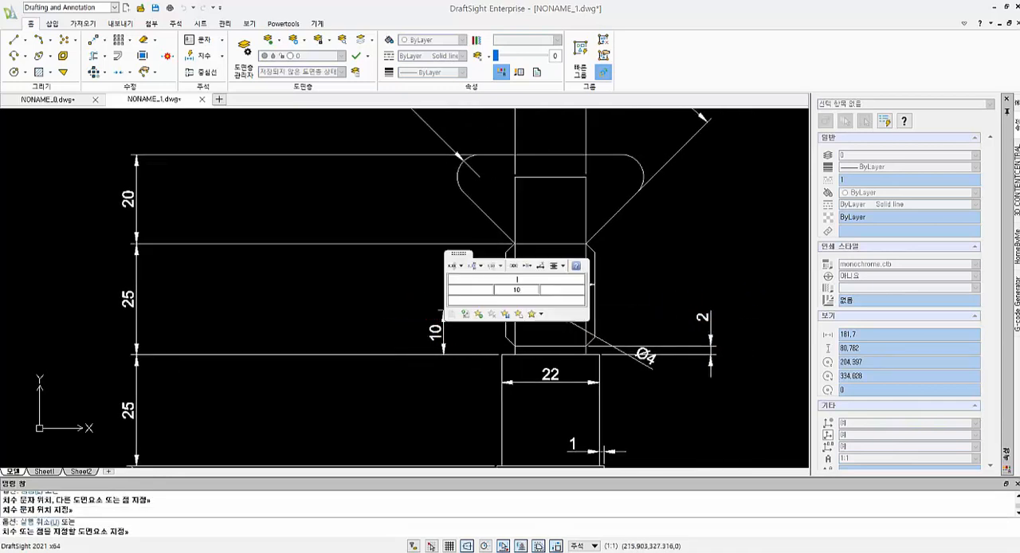
- Dimension the height of the inner rectangle in the flared head, from the head's base to the rectangle's top edge
scroll(549, 254, up, 1)
middle_drag(549, 255, 608, 346)
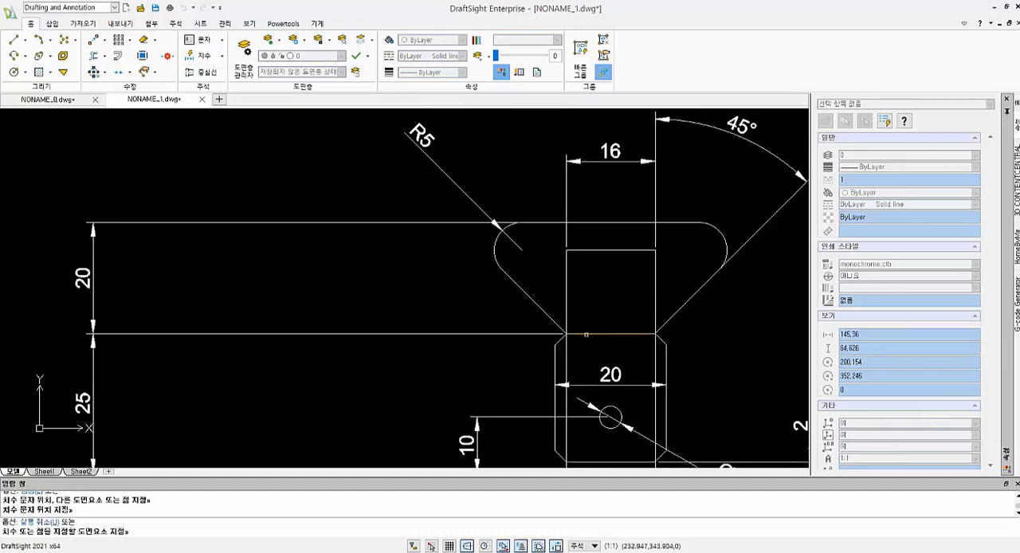
click(586, 334)
click(589, 251)
click(415, 255)
scroll(415, 255, up, 2)
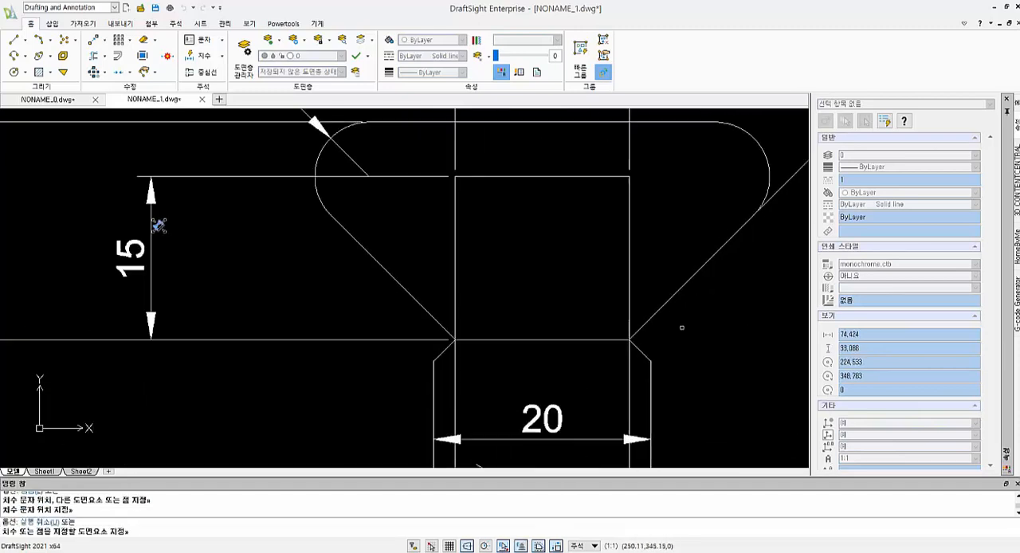
scroll(546, 278, down, 6)
scroll(614, 269, up, 2)
mouse_move(629, 280)
middle_down()
mouse_move(614, 268)
mouse_move(681, 264)
middle_up()
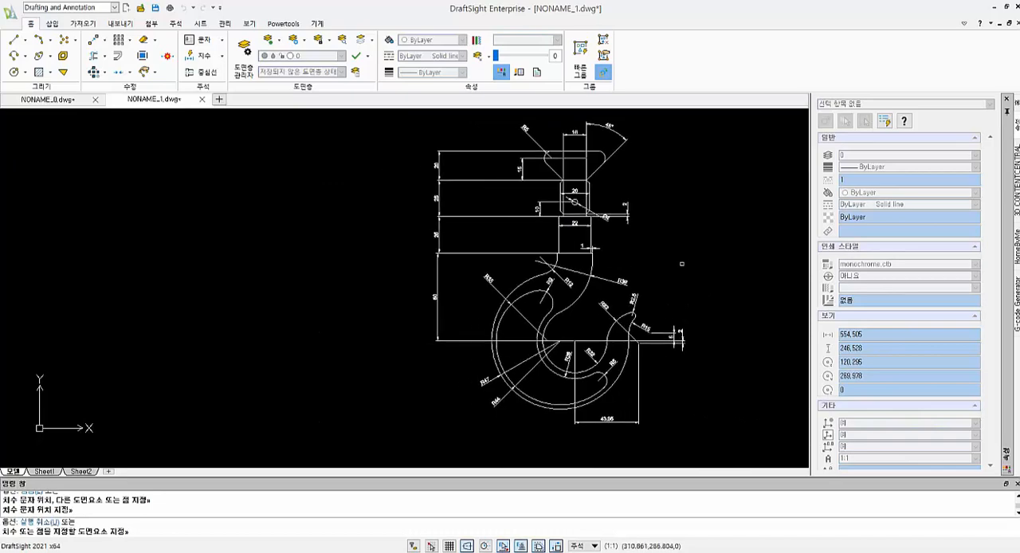